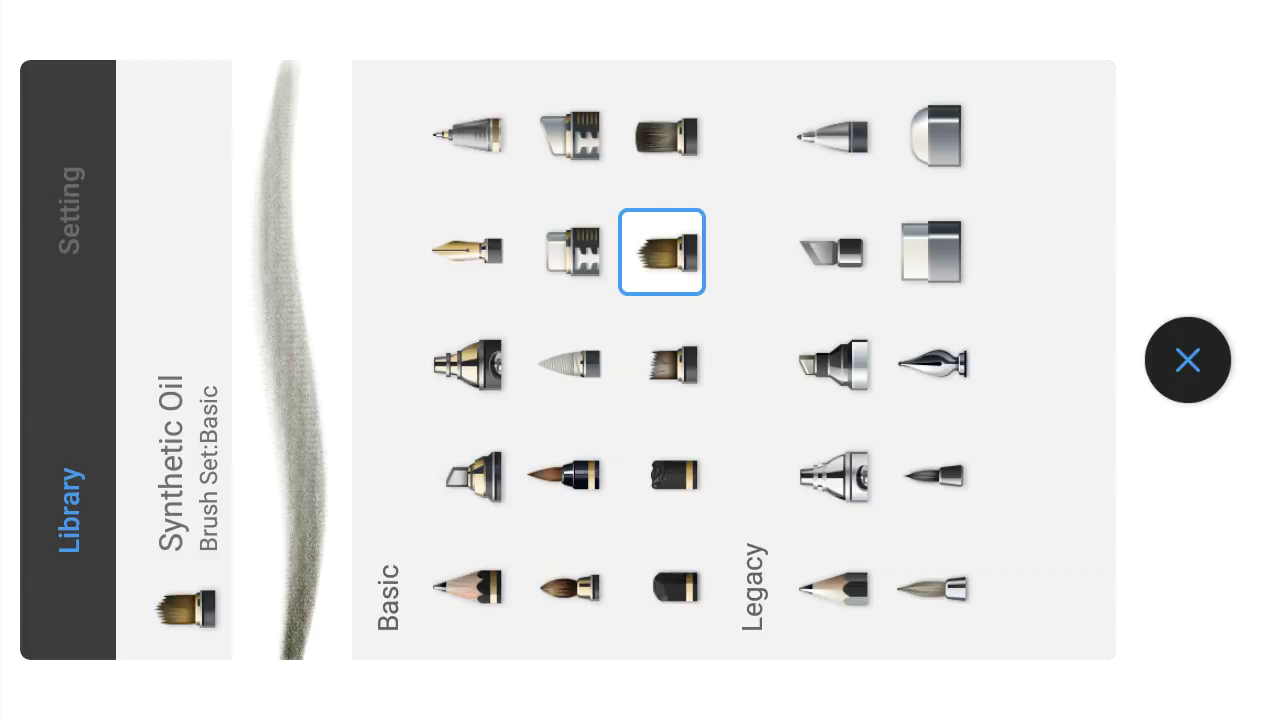
Choose the Fountain Pen and draw nine petal veins radiating from the flower's centre.
click(465, 252)
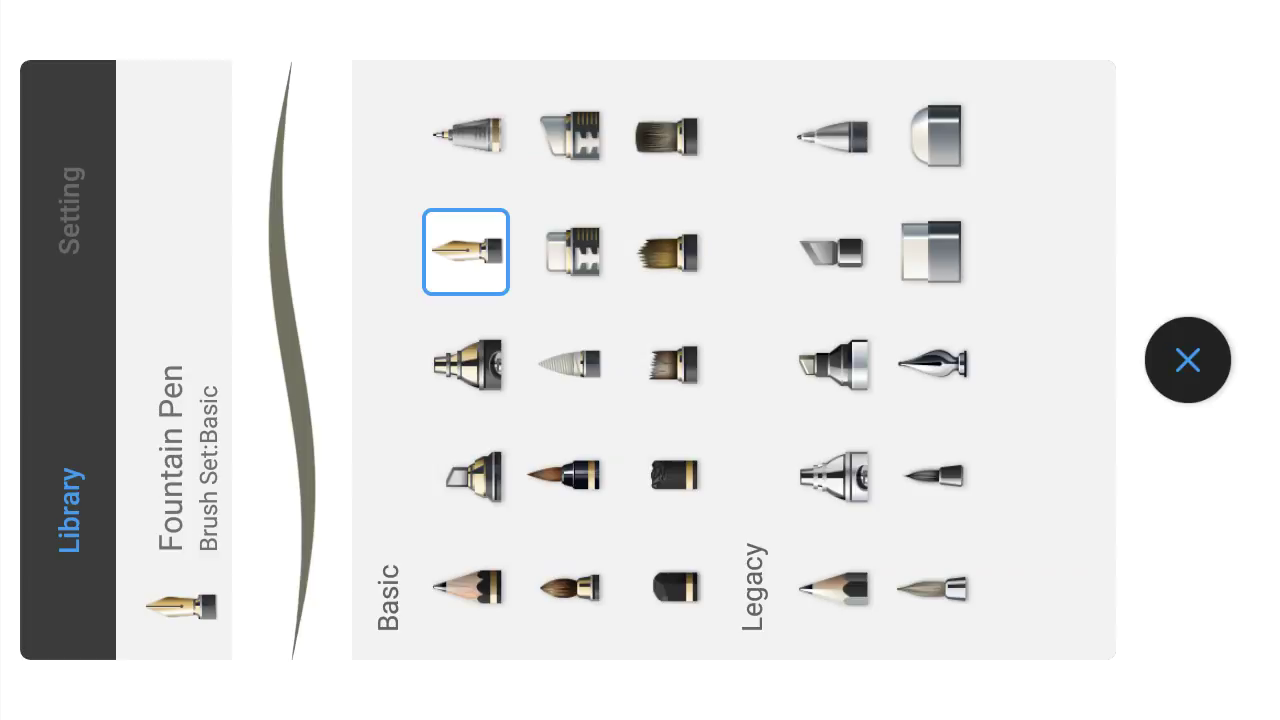
click(1187, 360)
mouse_move(778, 337)
mouse_down()
mouse_move(929, 177)
mouse_move(954, 172)
mouse_up()
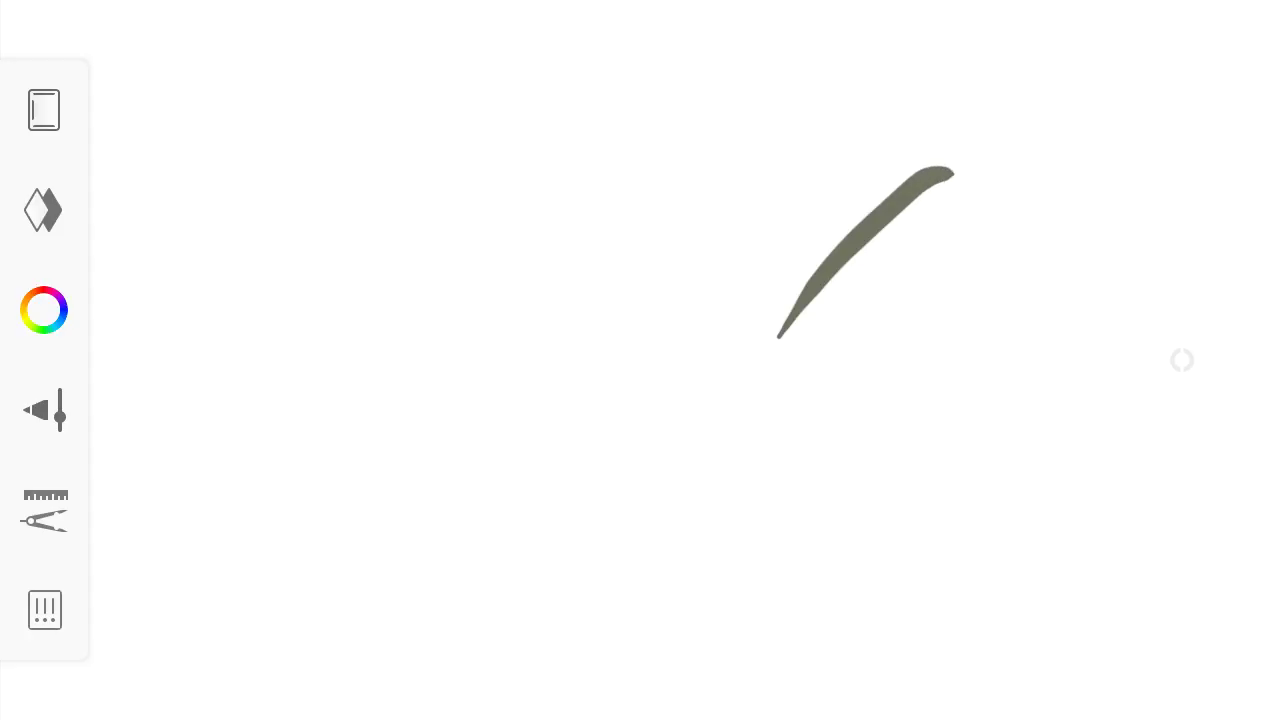
mouse_move(802, 371)
mouse_down()
mouse_move(980, 387)
mouse_move(1022, 372)
mouse_up()
mouse_move(735, 318)
mouse_down()
mouse_move(786, 160)
mouse_move(779, 78)
mouse_up()
mouse_move(696, 276)
mouse_down()
mouse_move(665, 225)
mouse_move(529, 147)
mouse_up()
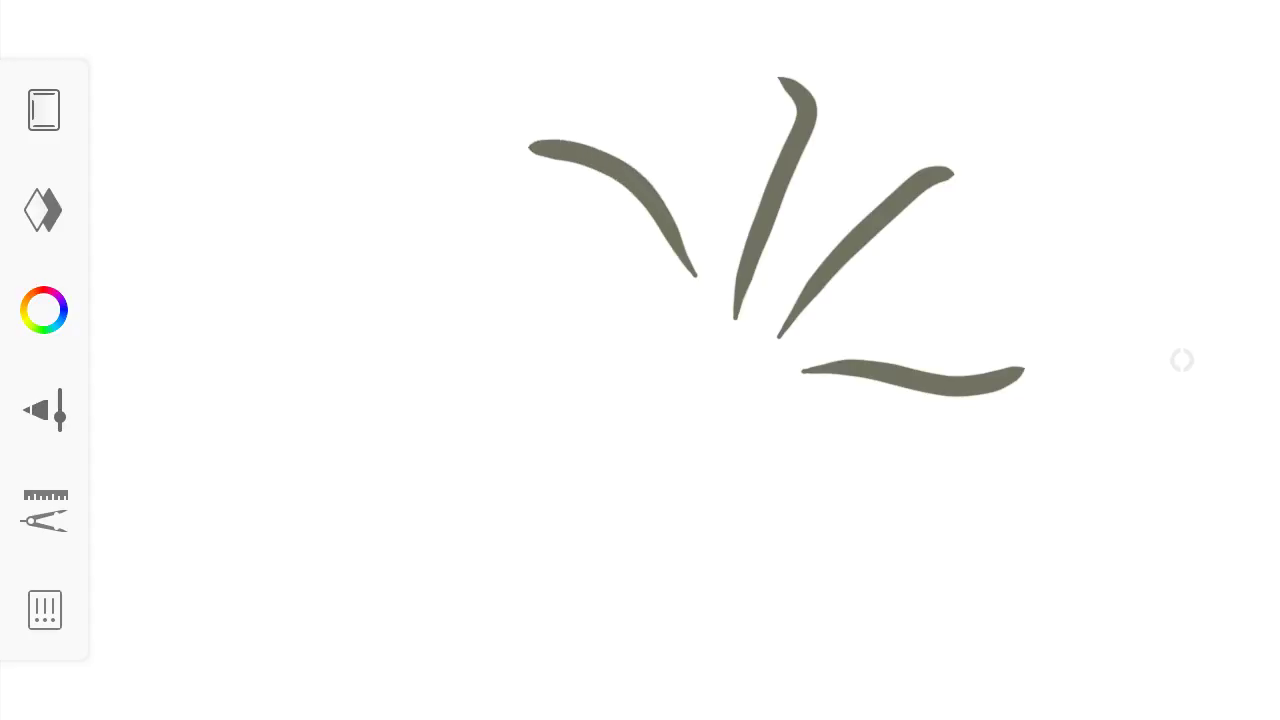
mouse_move(644, 309)
mouse_down()
mouse_move(478, 268)
mouse_move(457, 280)
mouse_up()
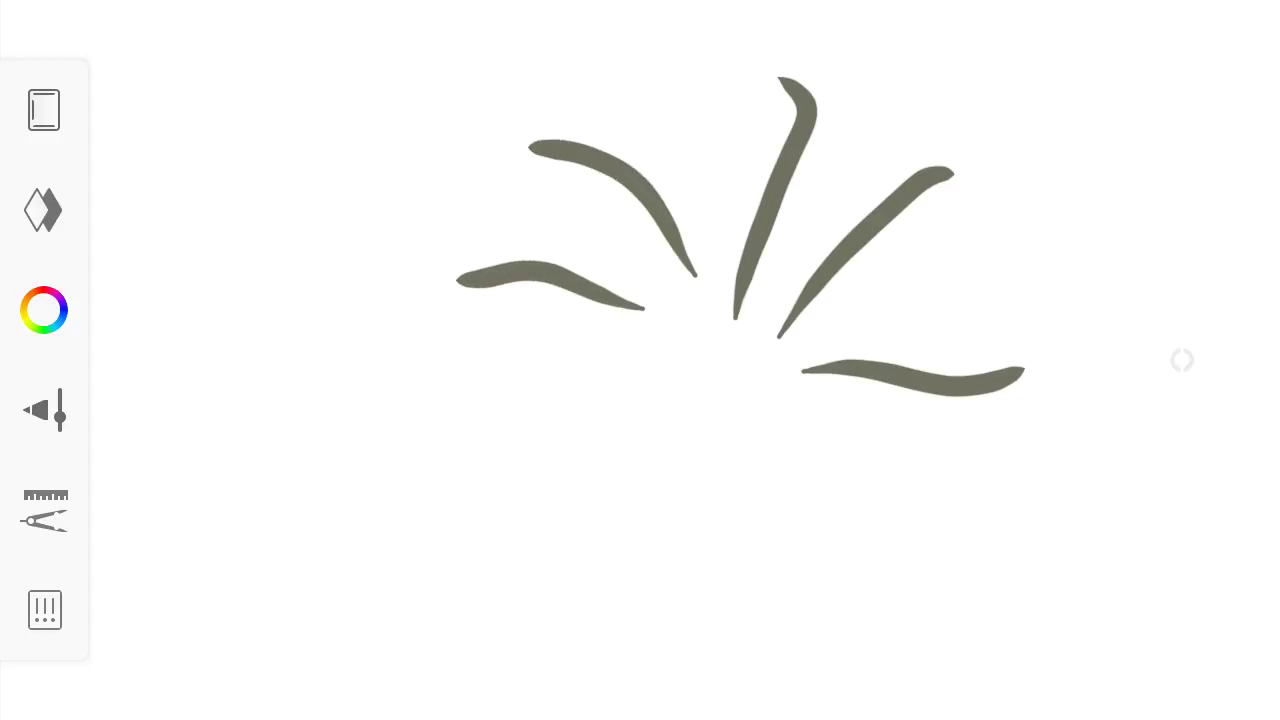
drag(632, 351, 511, 496)
drag(695, 388, 650, 566)
mouse_move(732, 420)
mouse_down()
mouse_move(737, 514)
mouse_move(781, 597)
mouse_up()
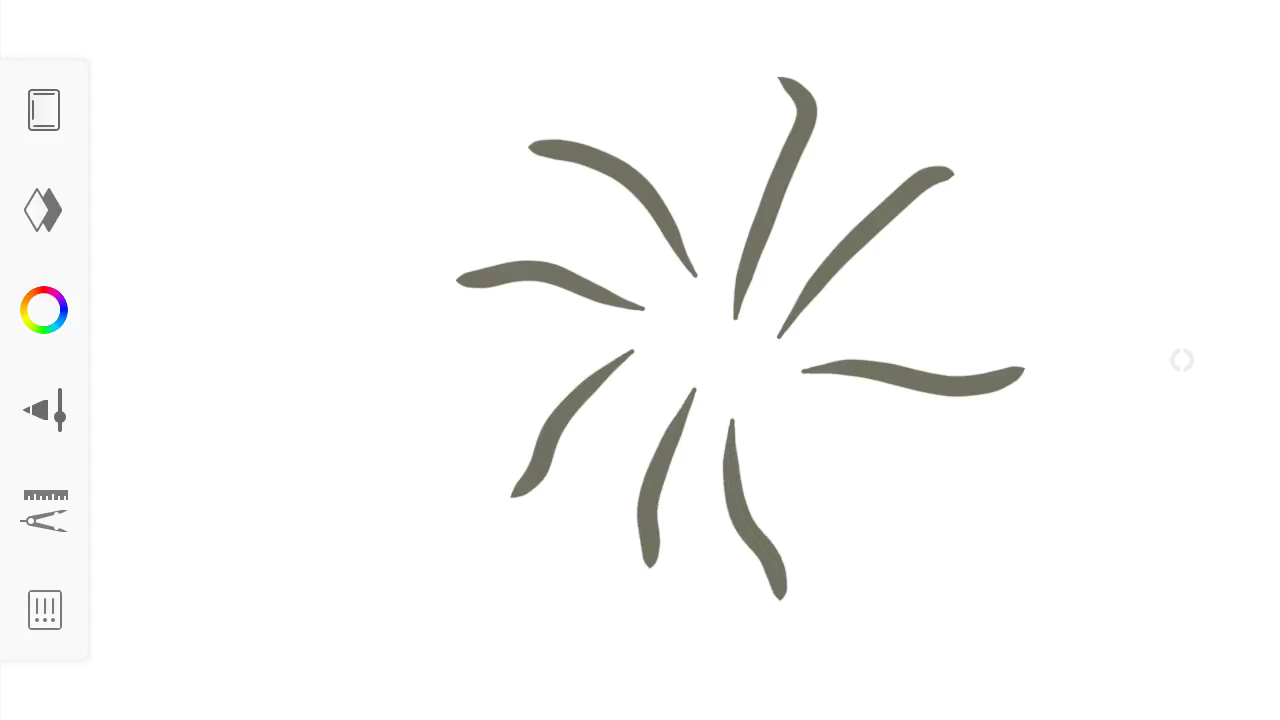
mouse_move(795, 438)
mouse_down()
mouse_move(860, 512)
mouse_move(880, 562)
mouse_up()
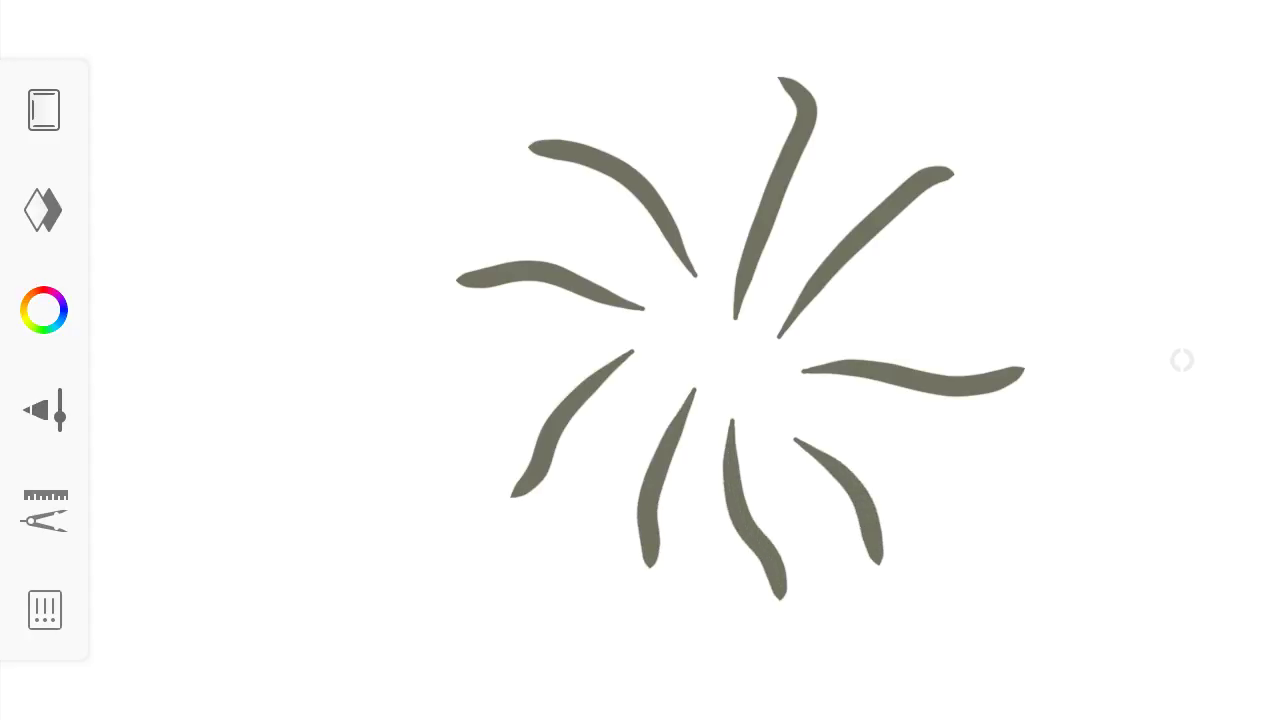
Draw the oval centre and the upper-right, upper-left and top petal outlines.
mouse_move(692, 291)
mouse_down()
mouse_move(665, 368)
mouse_move(740, 418)
mouse_move(812, 380)
mouse_move(688, 300)
mouse_up()
mouse_move(816, 100)
mouse_down()
mouse_move(950, 110)
mouse_move(962, 155)
mouse_move(1062, 300)
mouse_move(966, 424)
mouse_move(935, 572)
mouse_move(840, 605)
mouse_move(622, 562)
mouse_move(525, 604)
mouse_move(480, 428)
mouse_move(503, 241)
mouse_up()
drag(519, 284, 597, 126)
mouse_move(598, 180)
mouse_down()
mouse_move(605, 82)
mouse_move(778, 118)
mouse_up()
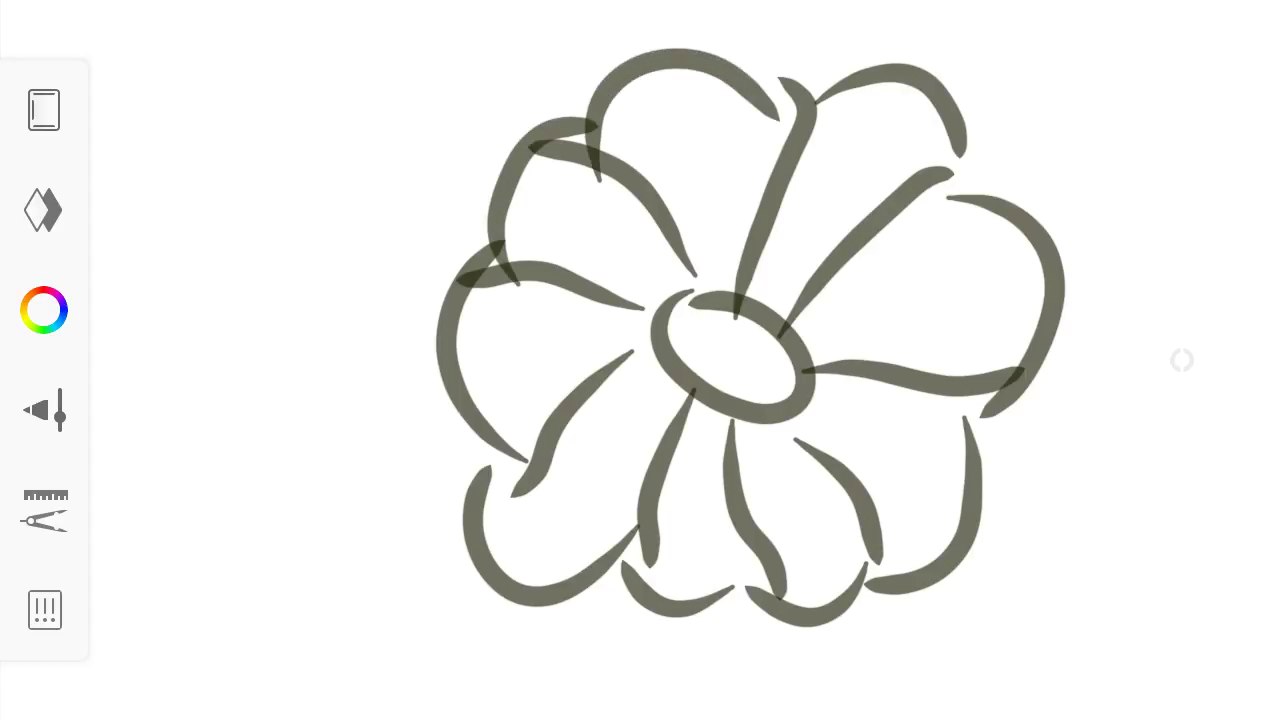
click(43, 210)
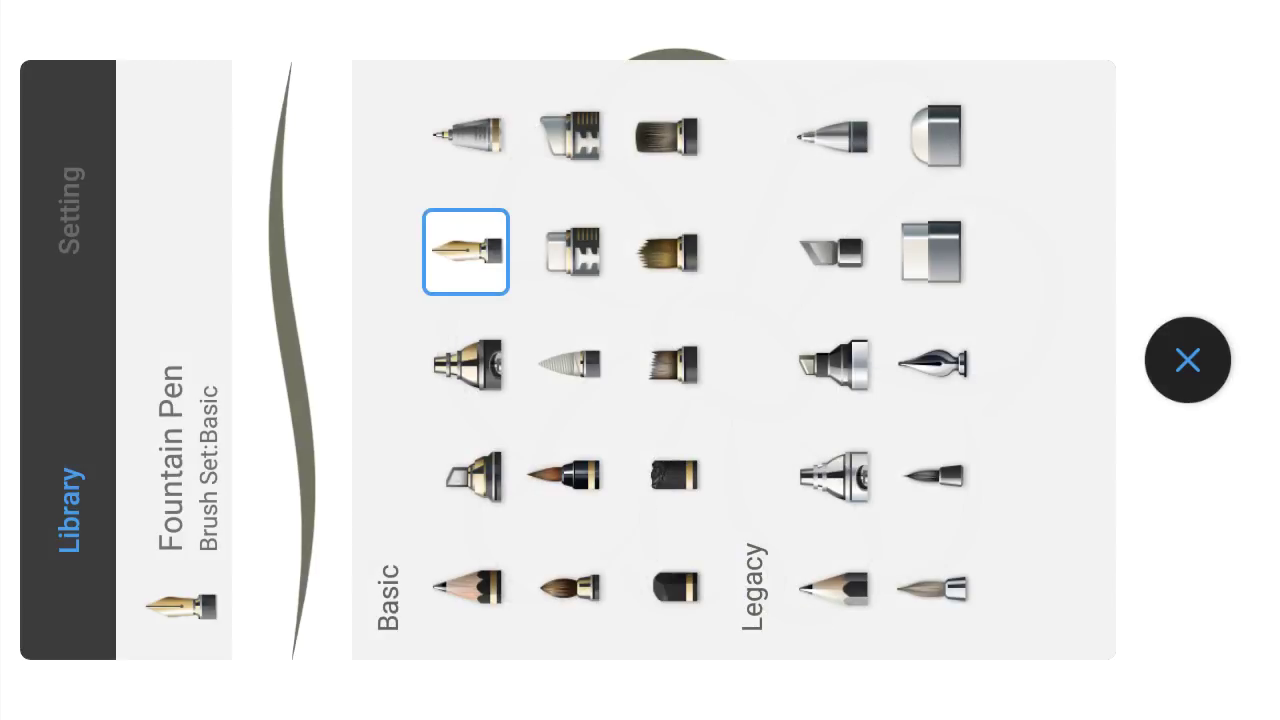
Switch the active brush to the Airbrush.
click(830, 475)
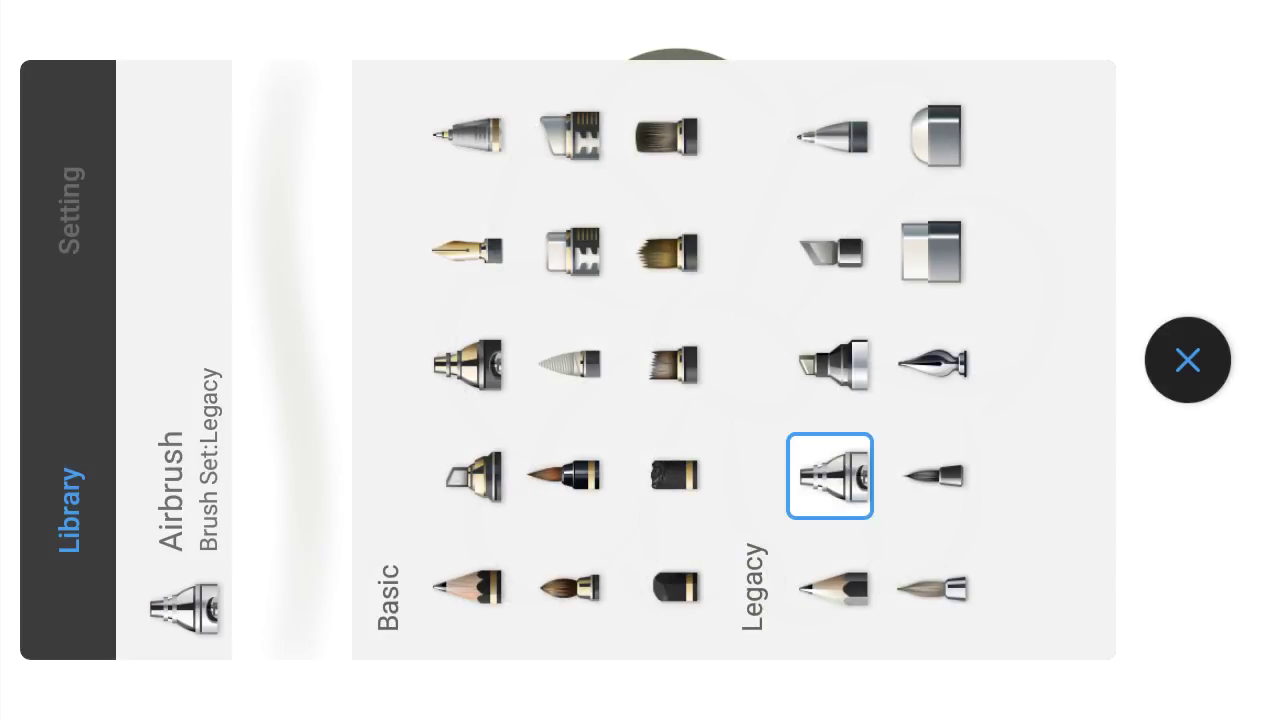
click(1187, 360)
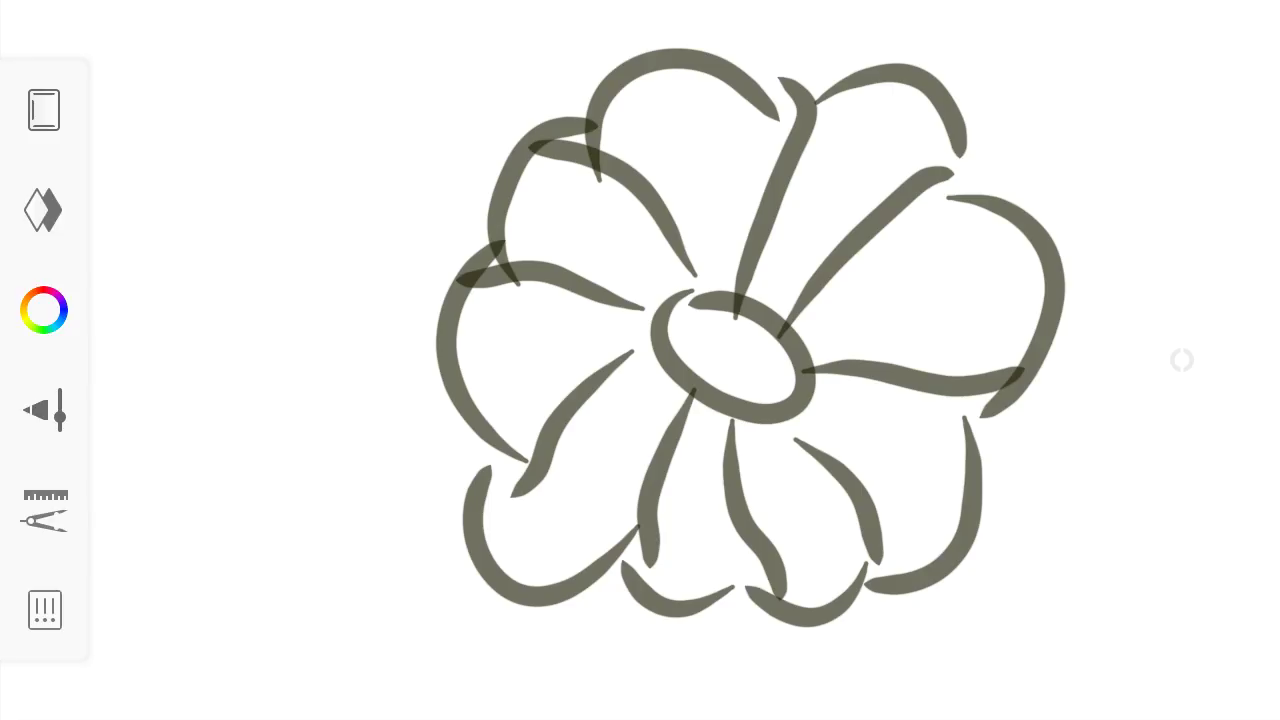
click(43, 210)
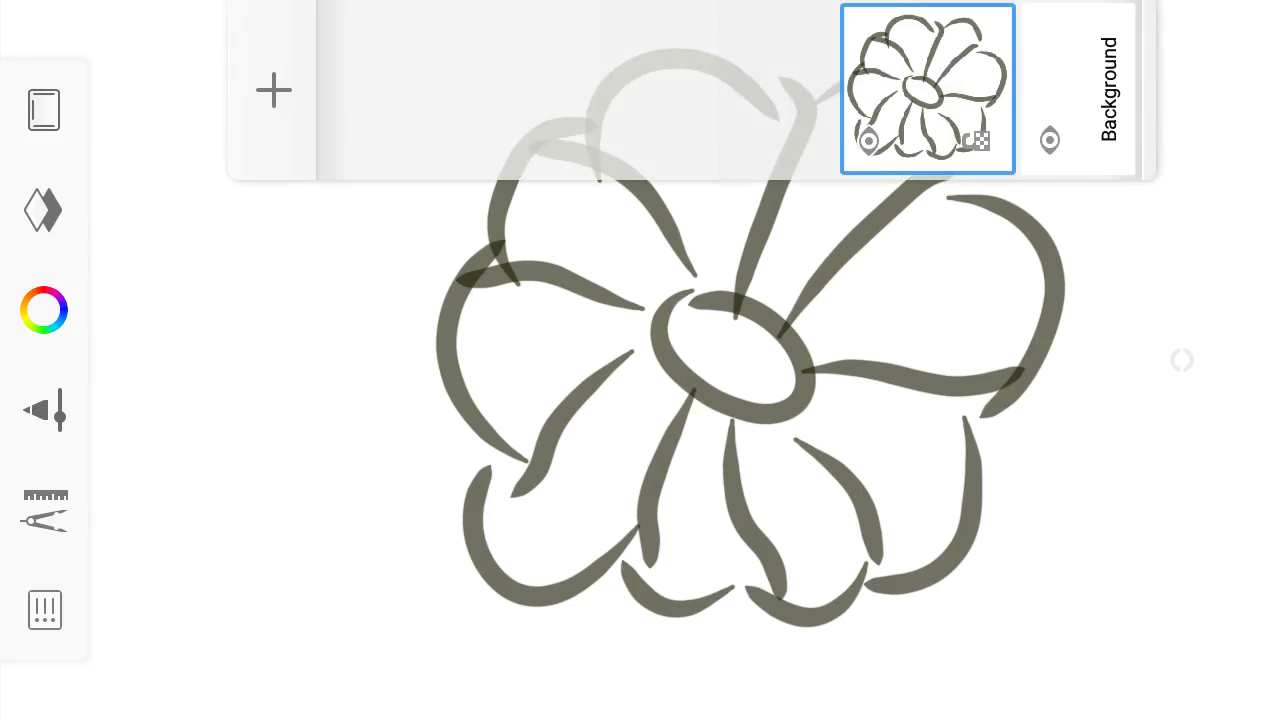
click(43, 310)
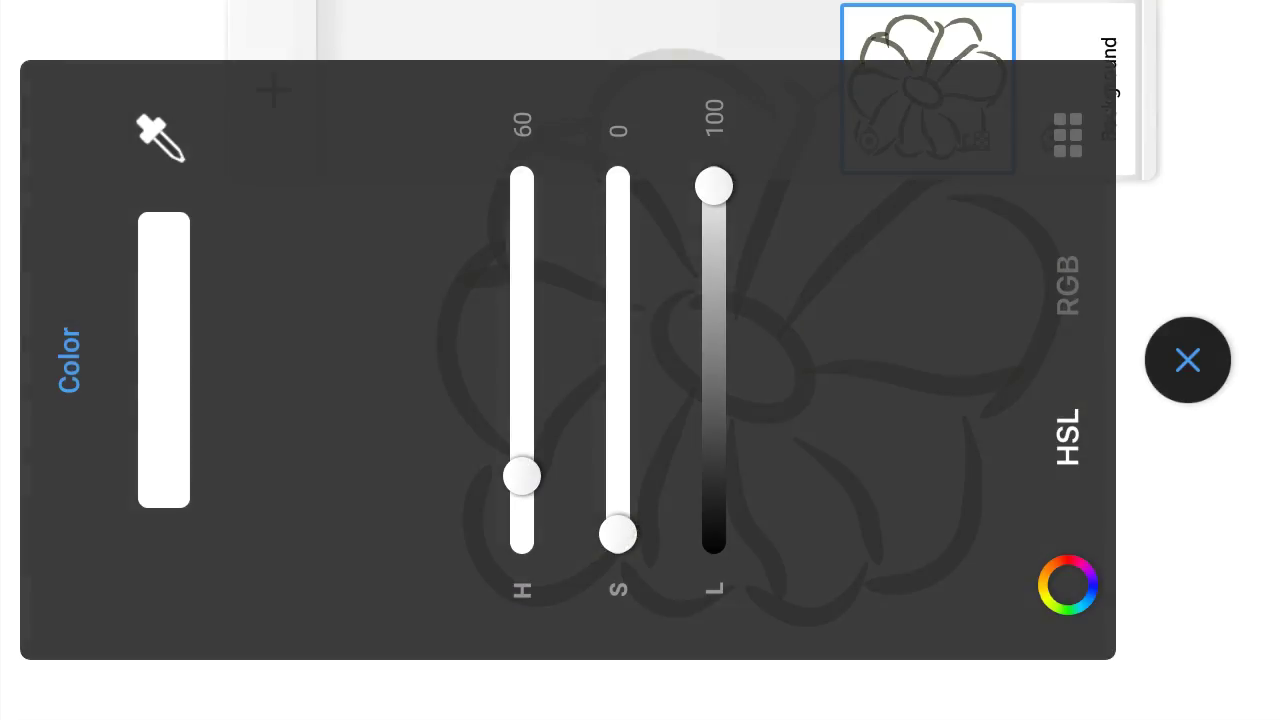
click(1187, 360)
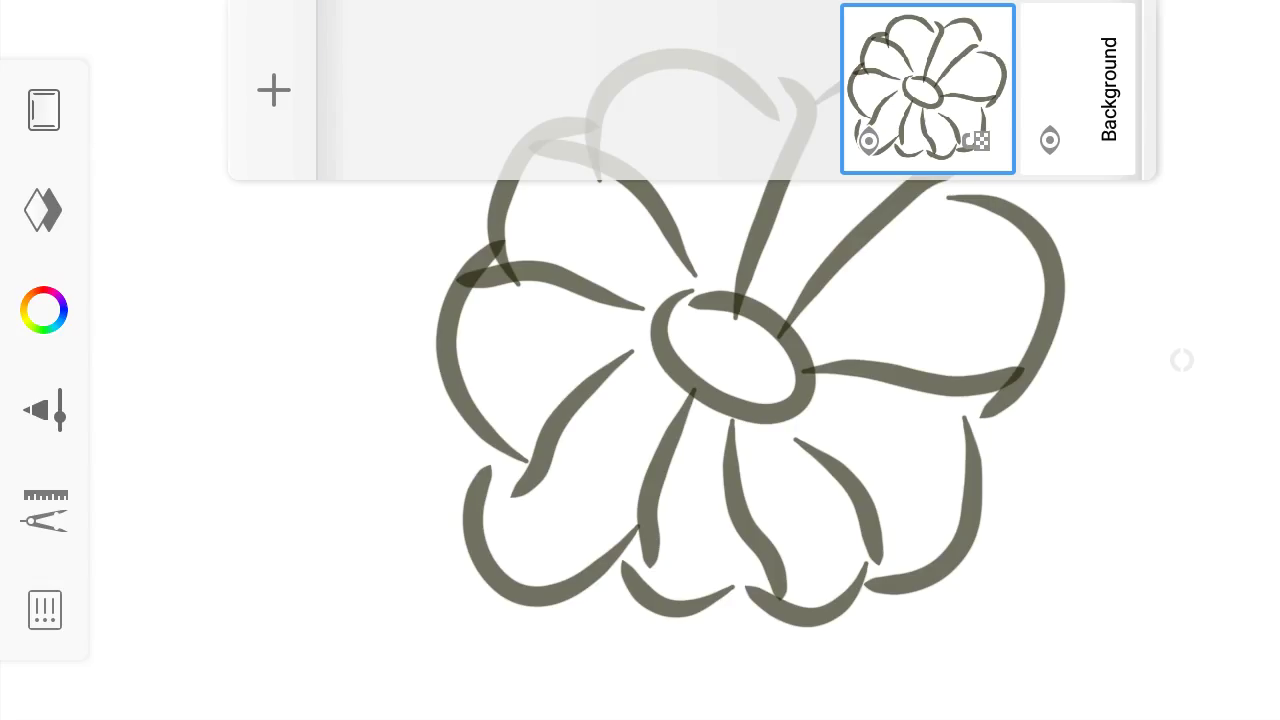
Add a new empty Layer 2 above the sketch and check its layer options.
click(273, 90)
click(747, 88)
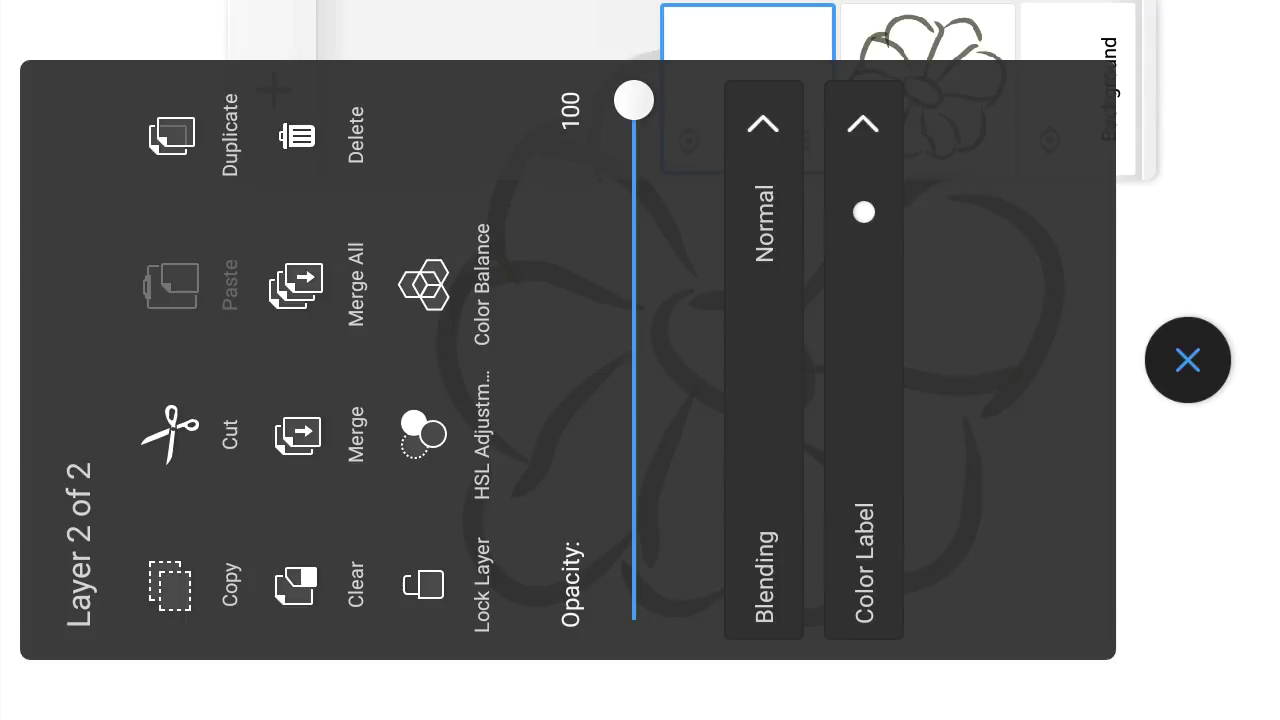
click(1188, 360)
click(748, 88)
click(1188, 360)
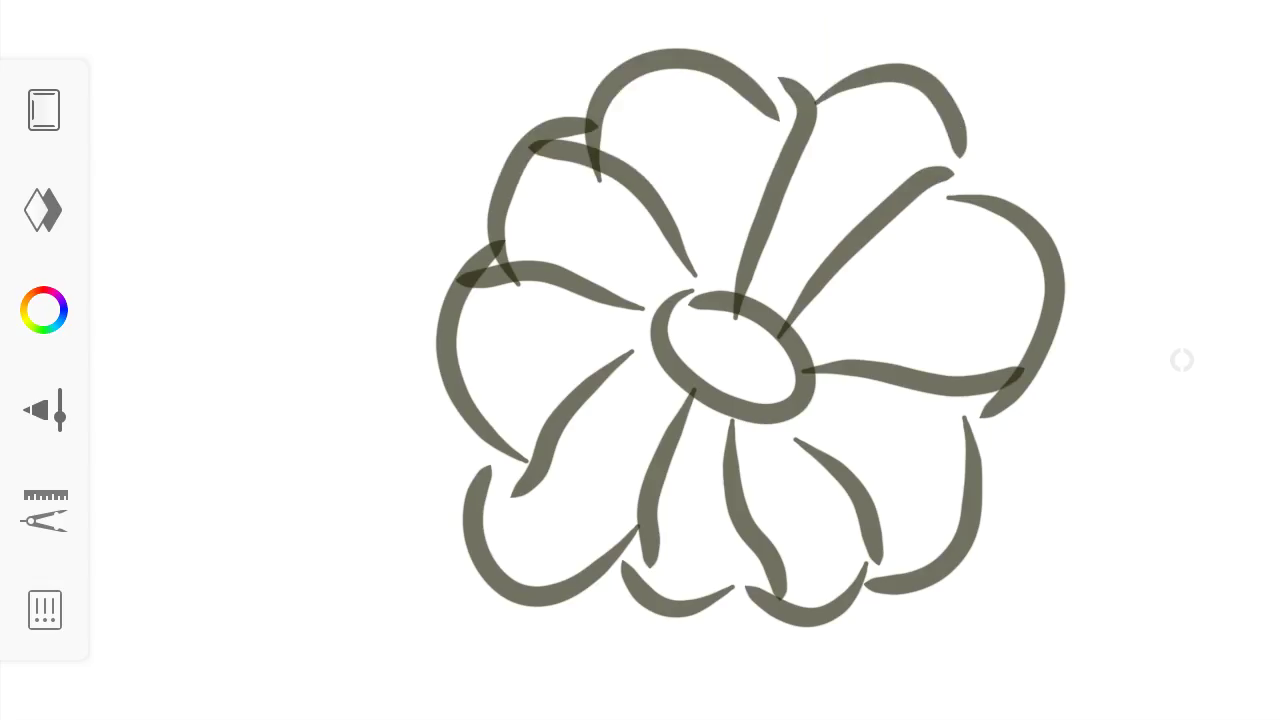
Airbrush soft shading behind the upper-left petals.
drag(880, 30, 560, 130)
drag(780, 120, 430, 350)
drag(940, 20, 750, 100)
click(44, 310)
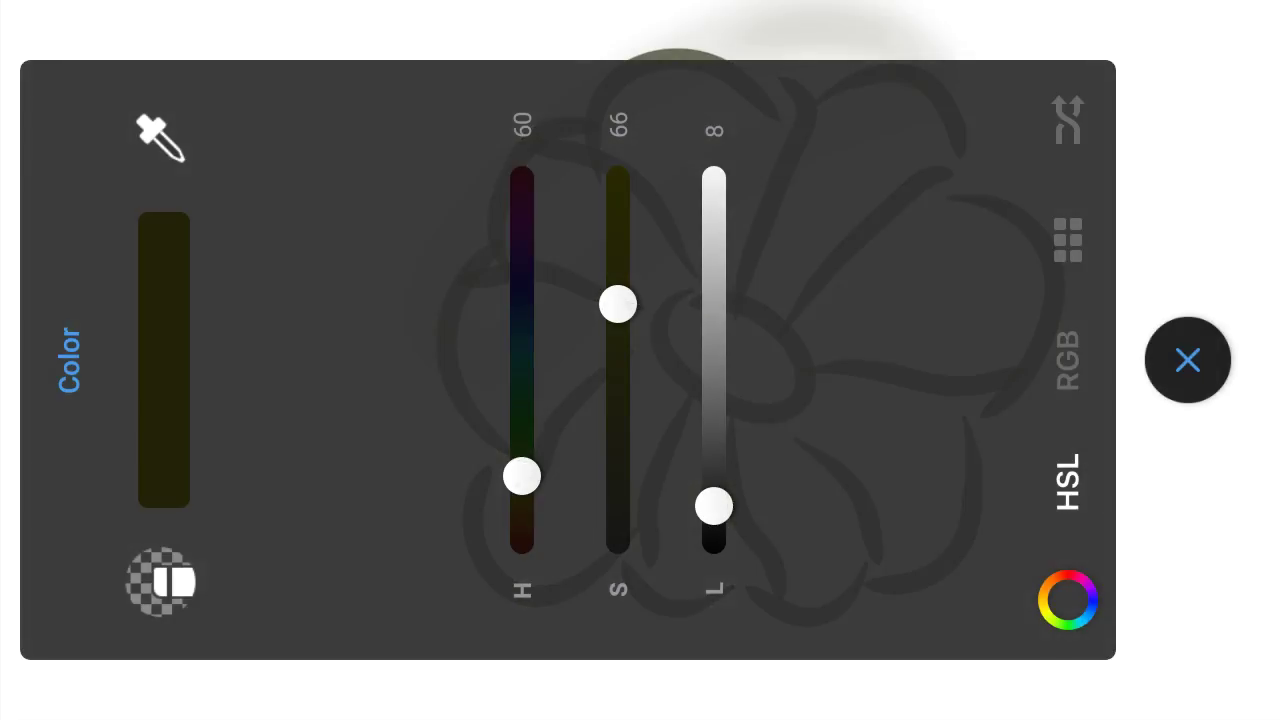
Mix a bright pink on the colour wheel.
drag(522, 476, 520, 197)
click(1067, 600)
mouse_move(646, 352)
mouse_down()
mouse_move(620, 409)
mouse_move(511, 197)
mouse_up()
mouse_move(557, 140)
mouse_down()
mouse_move(717, 283)
mouse_move(726, 409)
mouse_move(730, 346)
mouse_move(709, 266)
mouse_move(655, 194)
mouse_up()
click(518, 345)
mouse_move(518, 345)
mouse_down()
mouse_move(525, 388)
mouse_move(604, 383)
mouse_up()
drag(655, 194, 614, 168)
mouse_move(604, 383)
mouse_down()
mouse_move(594, 391)
mouse_move(480, 312)
mouse_up()
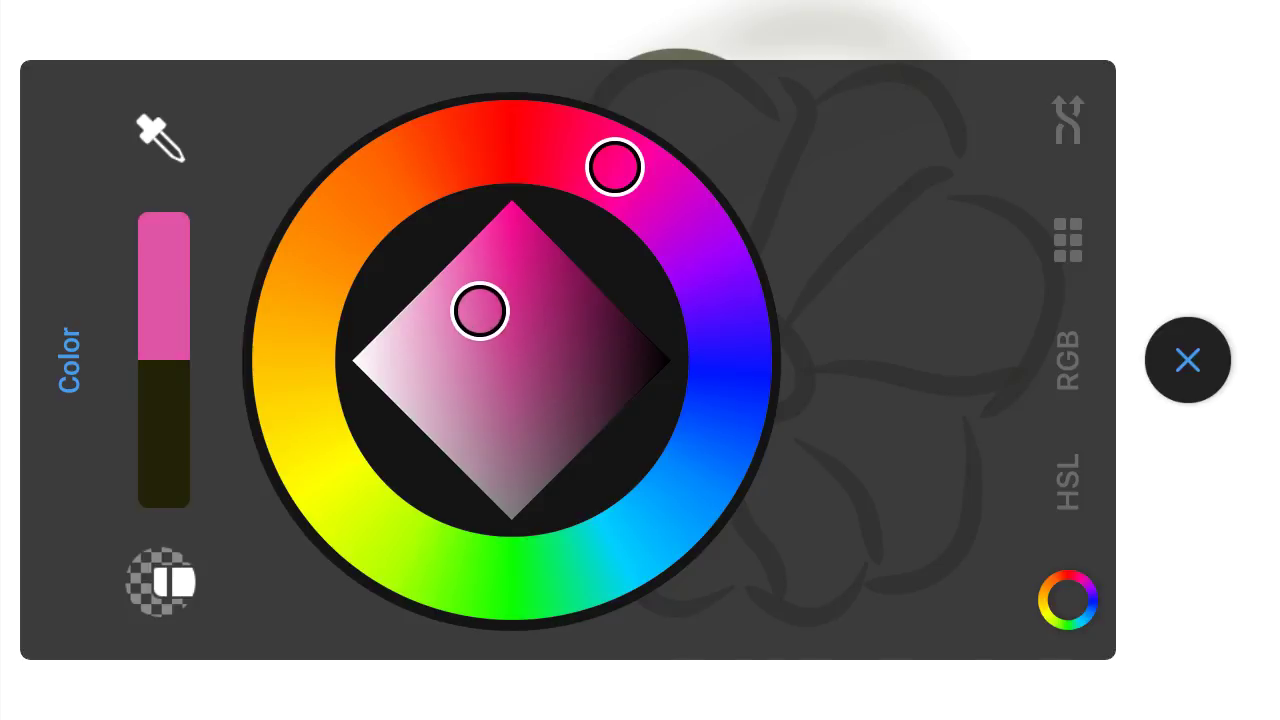
click(1188, 360)
Airbrush pink across the flower, building it up over the upper-left petals.
drag(790, 110, 480, 330)
drag(980, 260, 560, 420)
drag(1000, 150, 560, 460)
drag(900, 100, 520, 270)
mouse_move(740, 90)
mouse_down()
mouse_move(480, 320)
mouse_move(430, 290)
mouse_up()
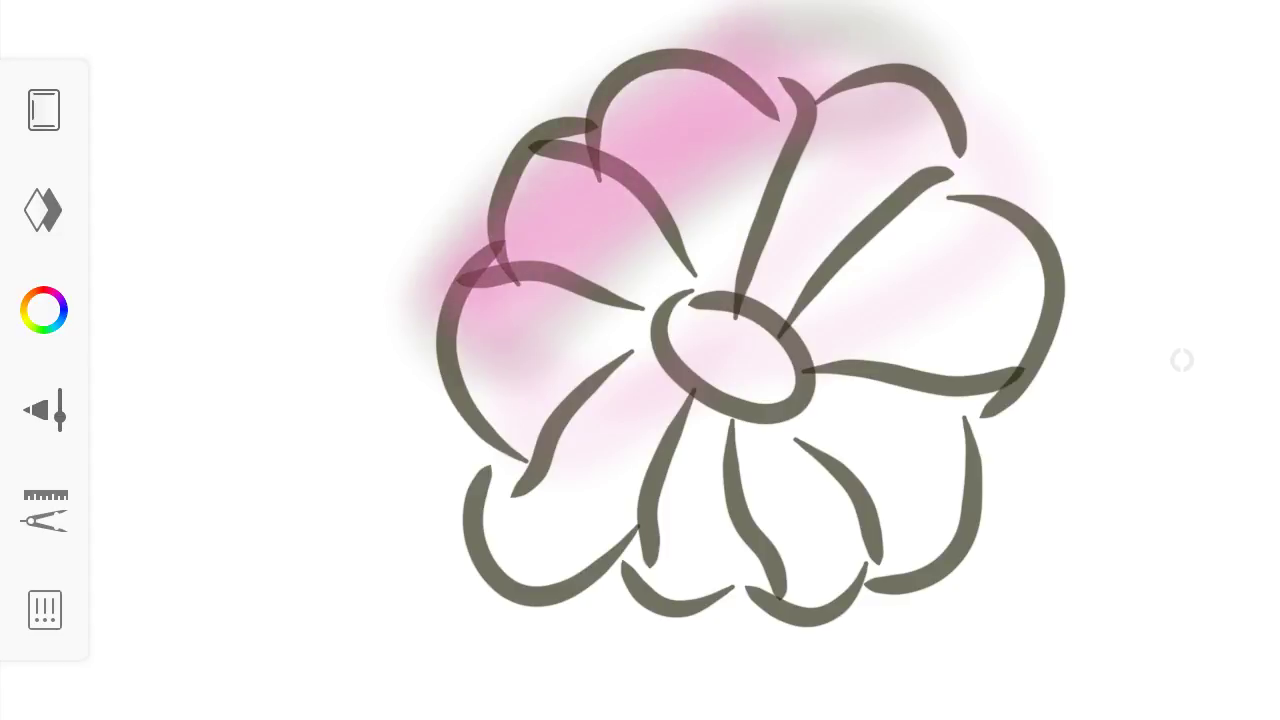
drag(780, 110, 520, 350)
drag(760, 160, 620, 300)
Airbrush pink over the right-side and lower petals and up onto the left petals.
drag(890, 120, 660, 290)
mouse_move(980, 200)
mouse_down()
mouse_move(780, 300)
mouse_move(810, 360)
mouse_up()
drag(1020, 230, 830, 440)
drag(980, 400, 760, 530)
drag(940, 410, 700, 570)
drag(840, 410, 550, 560)
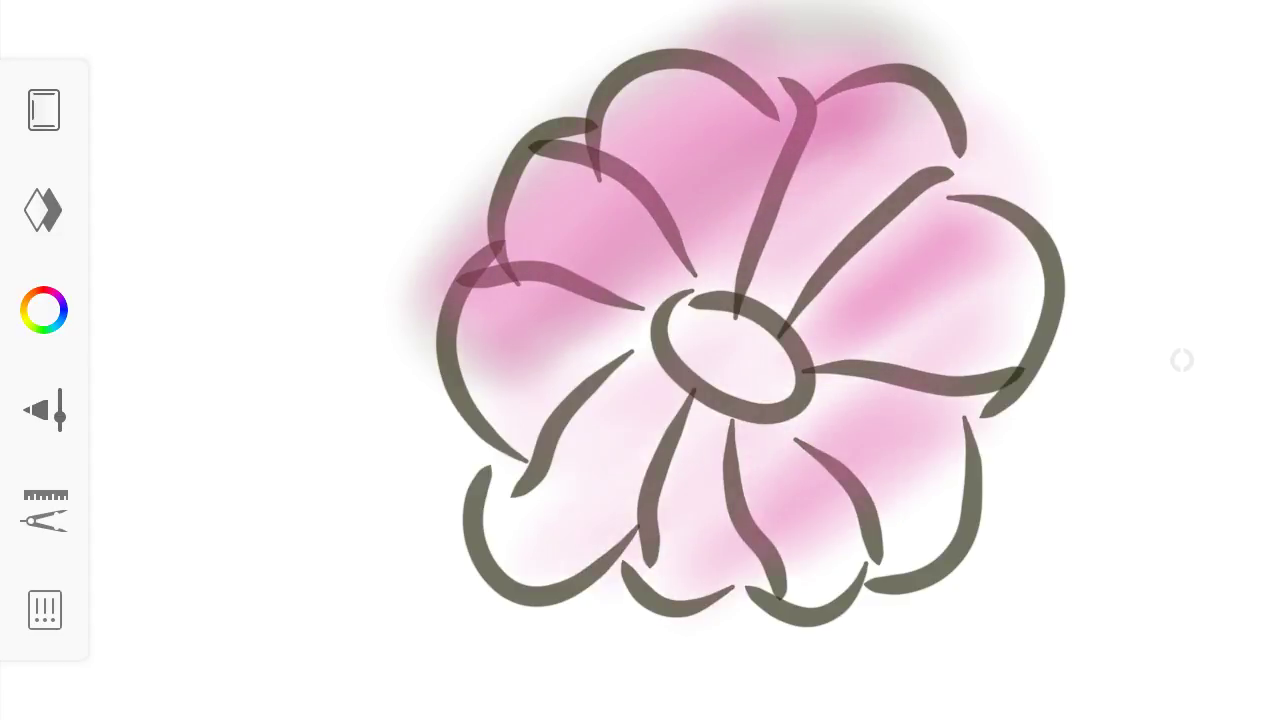
drag(680, 400, 500, 530)
drag(640, 440, 480, 300)
Deepen the pink on the left, lower, right and upper-right petals.
mouse_move(630, 130)
mouse_down()
mouse_move(485, 330)
mouse_move(580, 210)
mouse_up()
mouse_move(510, 440)
mouse_down()
mouse_move(600, 330)
mouse_move(600, 440)
mouse_up()
drag(665, 365, 530, 550)
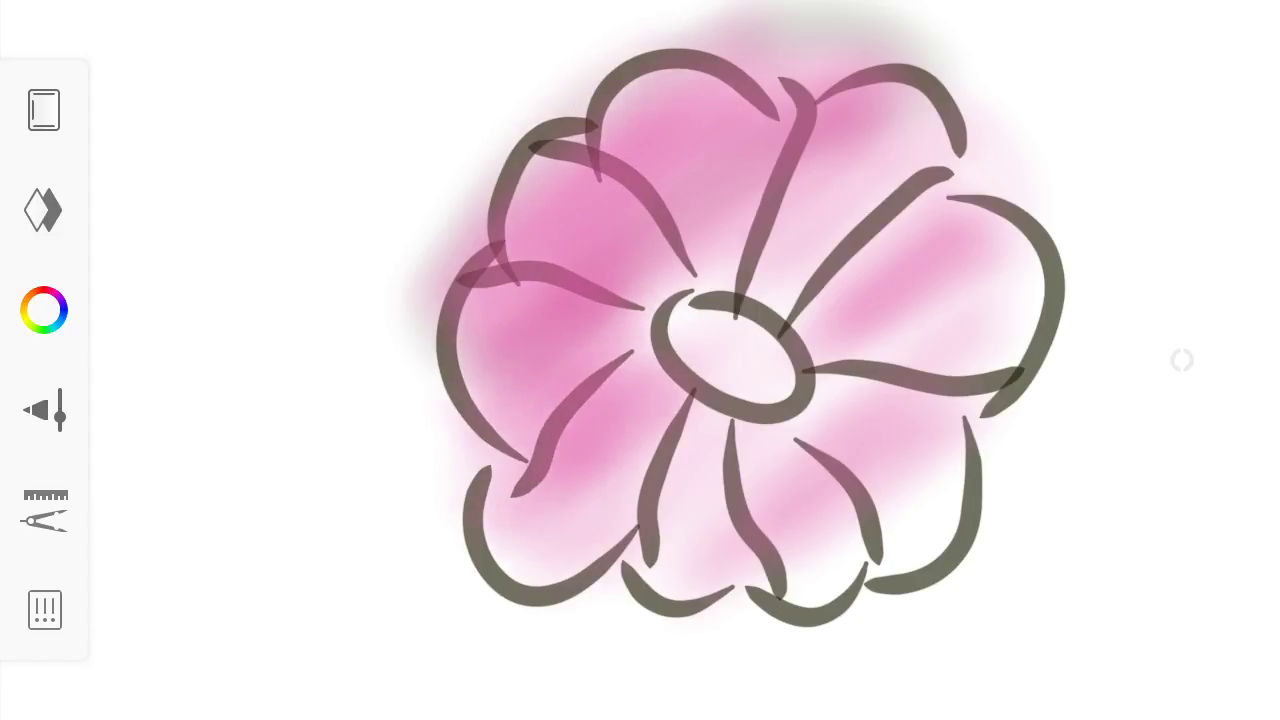
drag(550, 405, 450, 505)
drag(700, 450, 500, 570)
drag(800, 445, 680, 540)
drag(760, 440, 920, 540)
mouse_move(870, 350)
mouse_down()
mouse_move(1000, 300)
mouse_move(840, 200)
mouse_up()
drag(930, 120, 790, 280)
drag(895, 160, 770, 265)
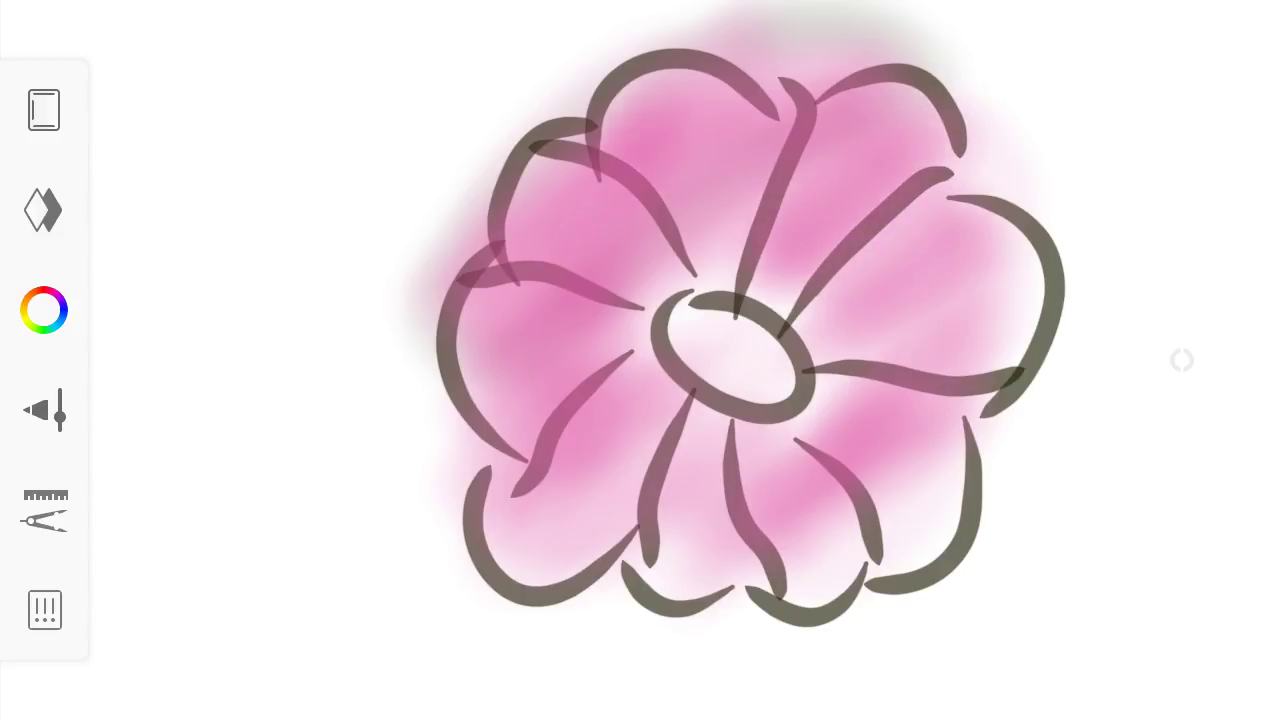
Choose a darker magenta shade as the paint colour.
click(44, 310)
drag(480, 306, 543, 323)
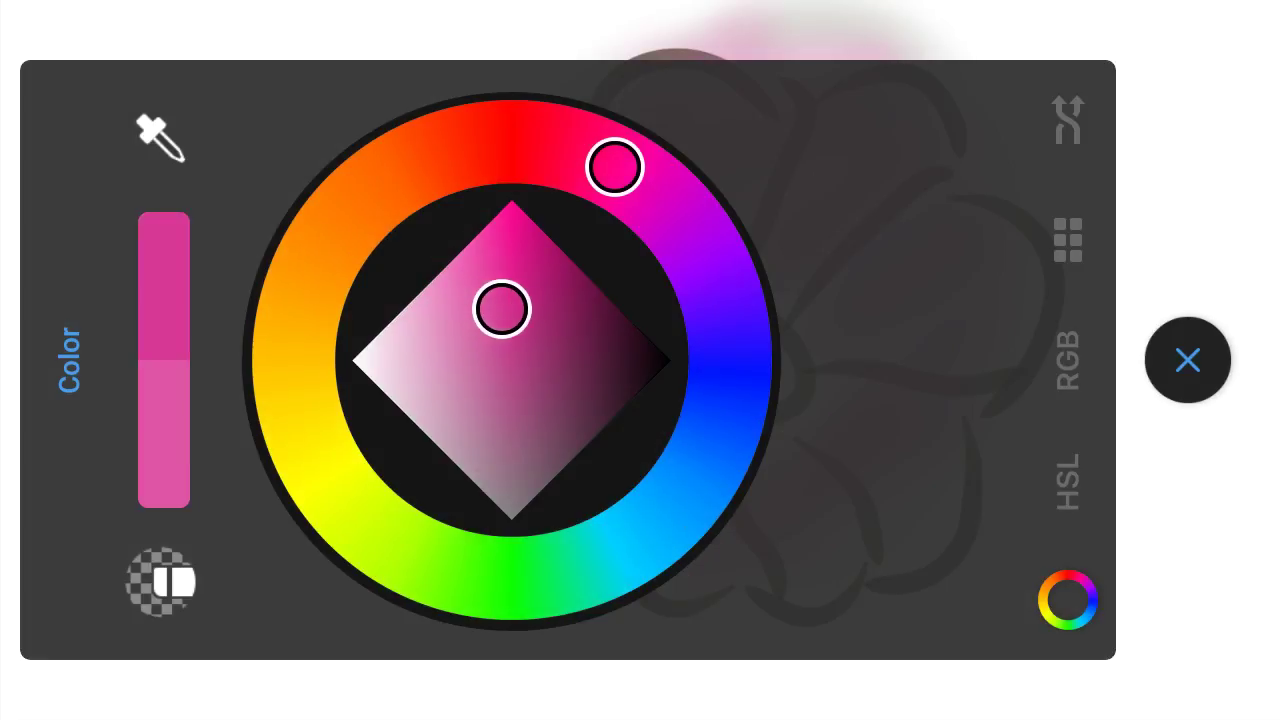
click(1187, 360)
With Synthetic Oil, paint dark magenta along the top, right, lower and left petal veins.
click(44, 410)
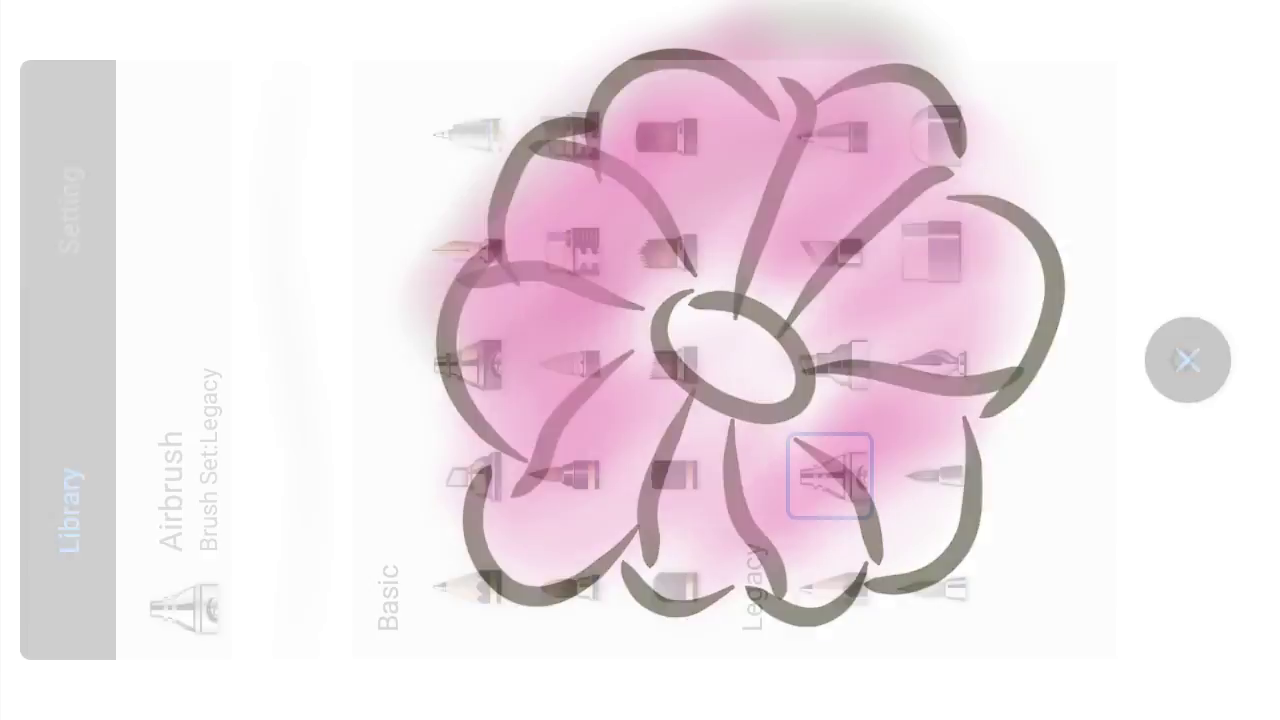
click(661, 251)
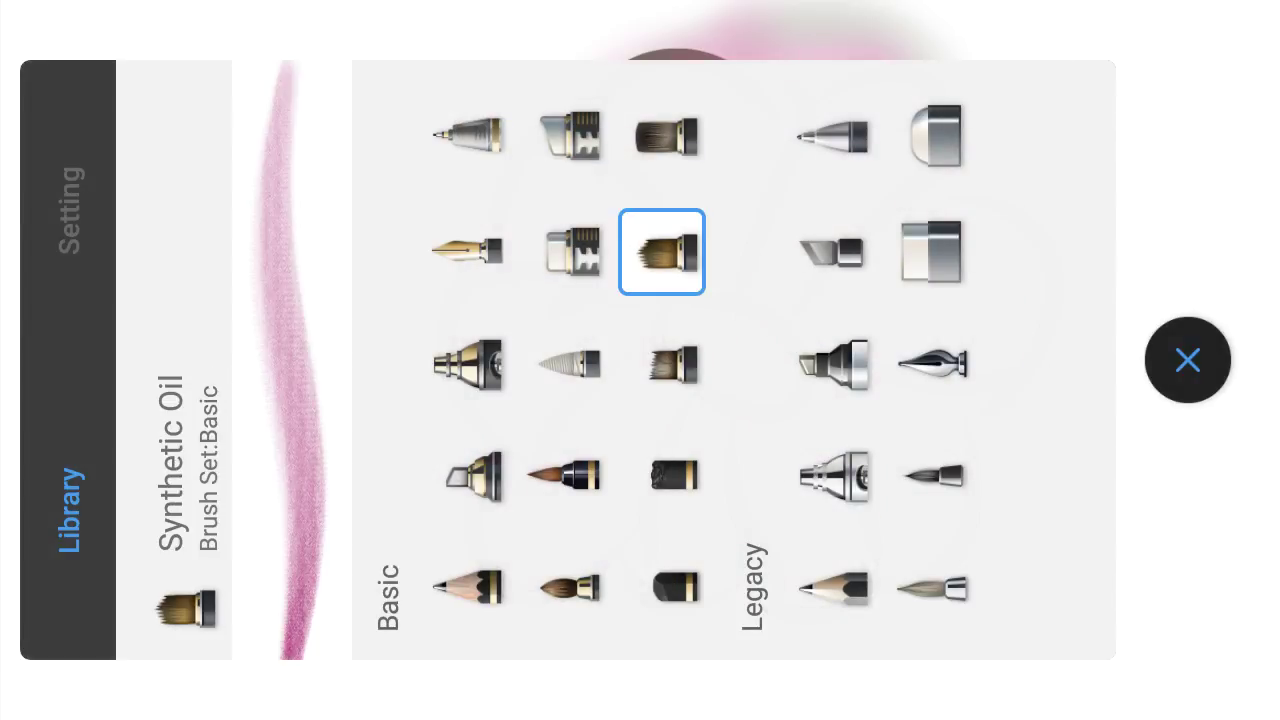
click(1187, 360)
drag(830, 150, 740, 308)
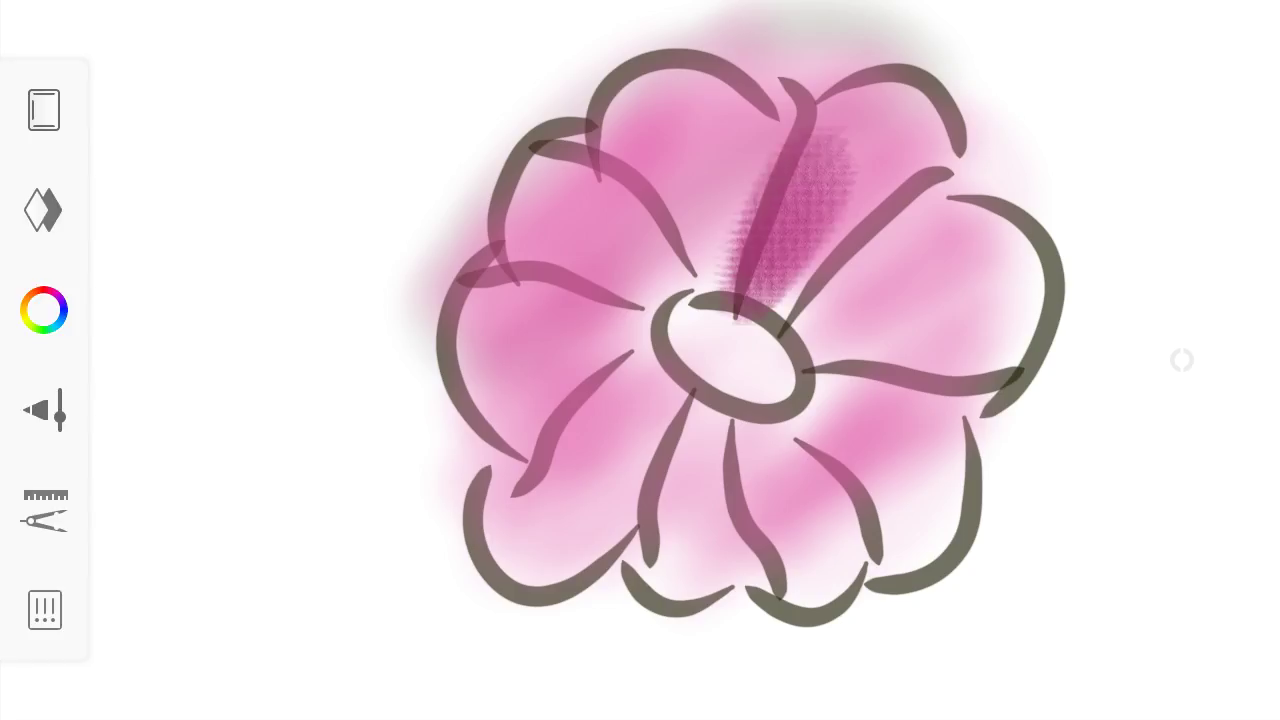
drag(805, 345, 1010, 165)
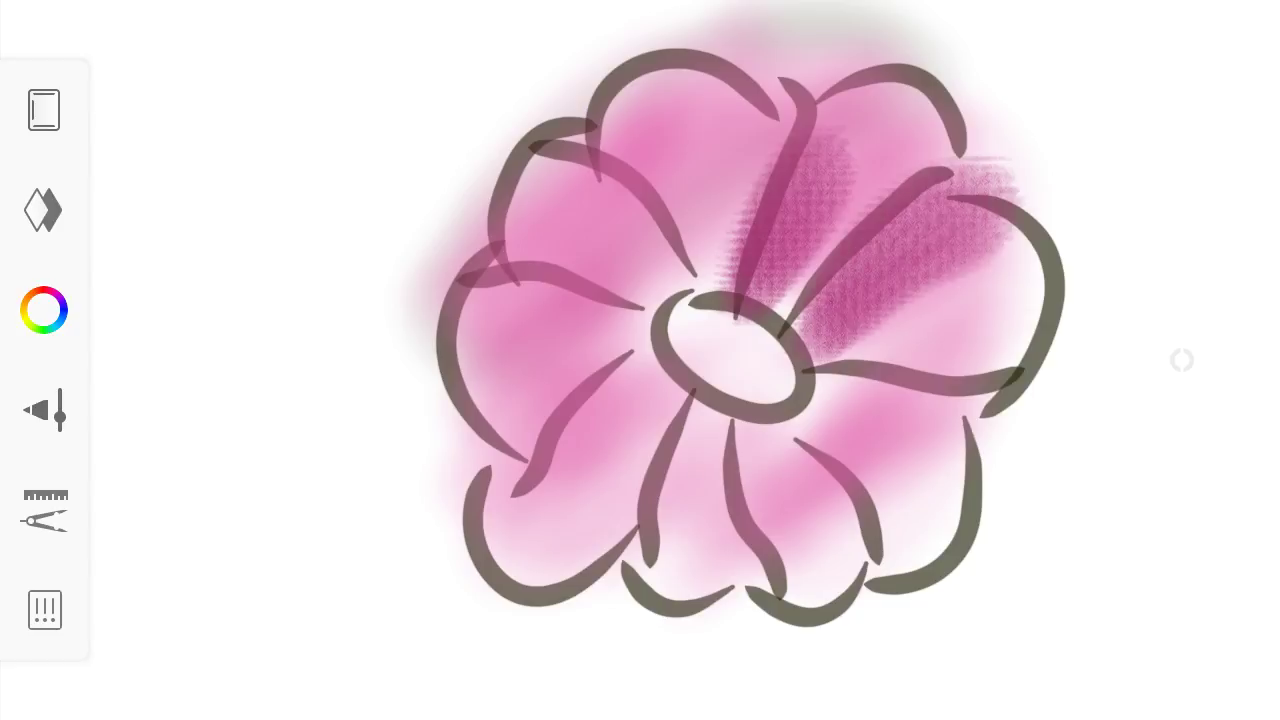
drag(785, 415, 910, 565)
drag(700, 415, 650, 615)
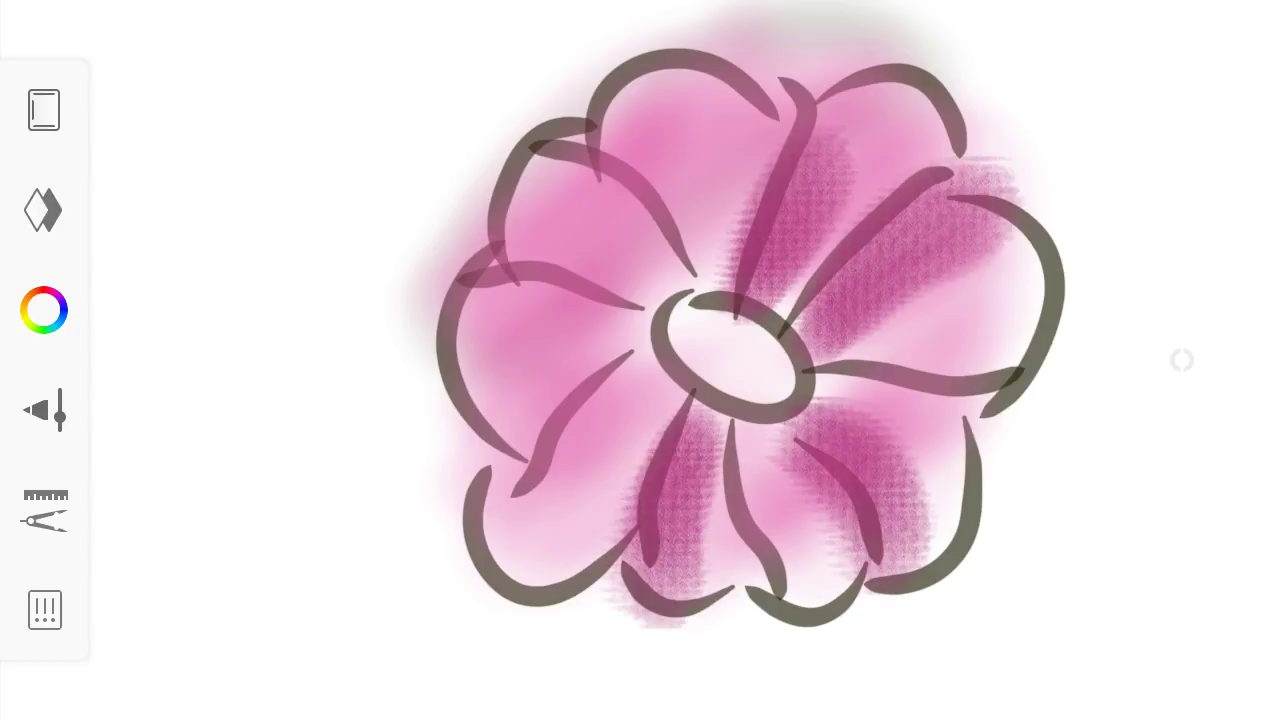
drag(625, 362, 505, 550)
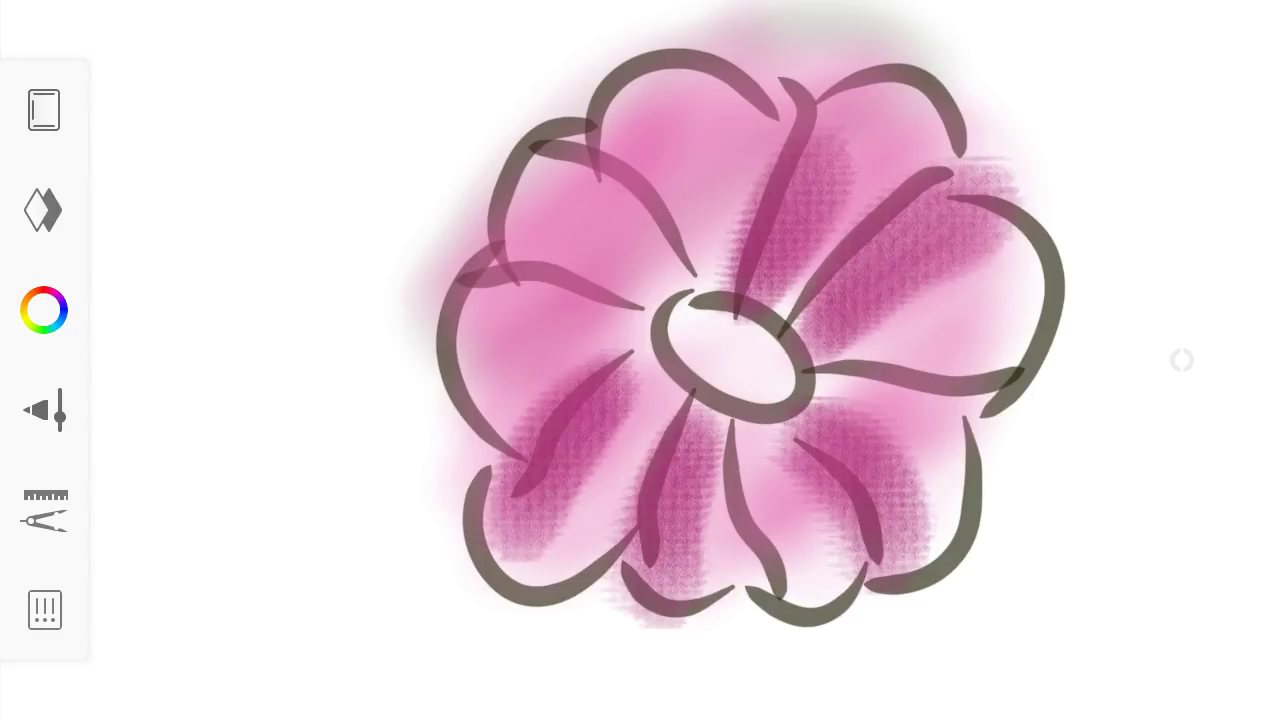
drag(625, 305, 408, 345)
click(44, 410)
Switch to the Marker brush with a dark green colour.
click(830, 364)
click(1188, 360)
click(44, 306)
click(551, 574)
mouse_move(543, 323)
mouse_down()
mouse_move(551, 386)
mouse_move(600, 414)
mouse_up()
click(1188, 360)
Draw a thick dark green stem below the flower.
drag(721, 588, 719, 716)
drag(742, 568, 732, 716)
drag(722, 588, 722, 716)
mouse_move(744, 634)
mouse_down()
mouse_move(736, 690)
mouse_move(714, 708)
mouse_up()
mouse_move(738, 602)
mouse_down()
mouse_move(720, 670)
mouse_move(756, 670)
mouse_move(755, 616)
mouse_up()
drag(712, 640, 712, 688)
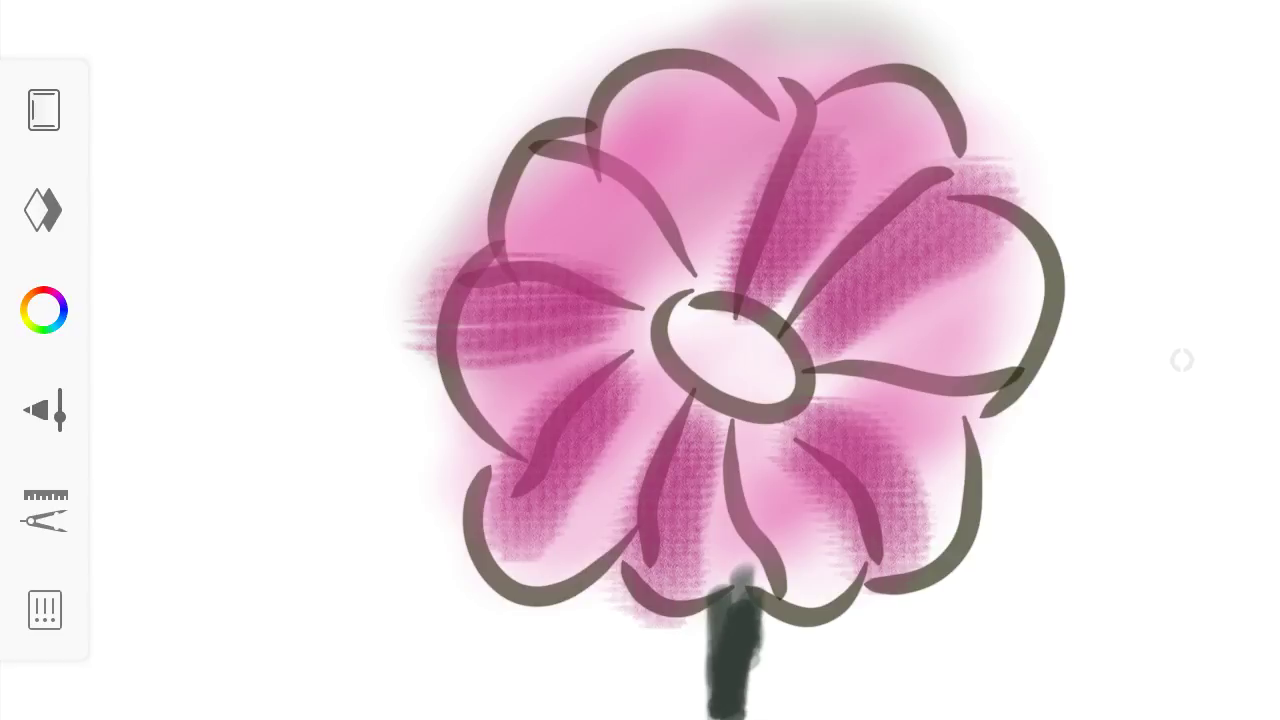
Paint the flower's centre oval bright yellow.
click(43, 310)
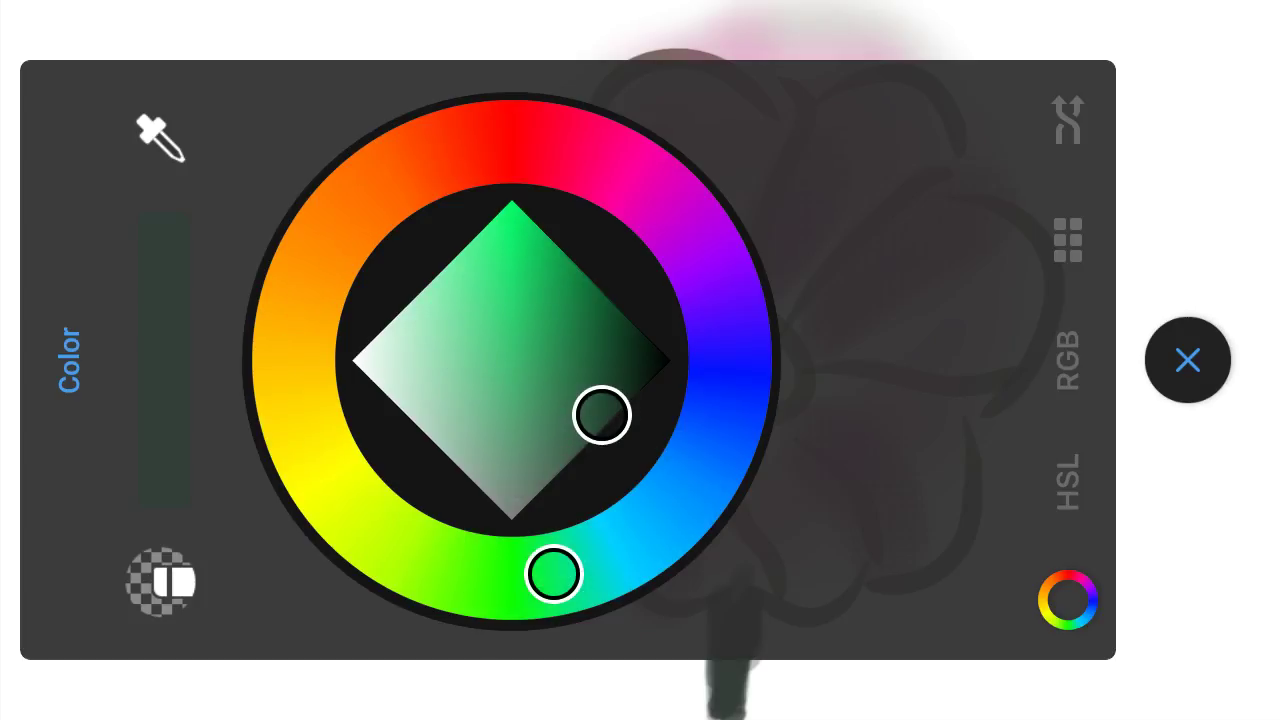
drag(601, 415, 509, 200)
drag(531, 577, 326, 469)
click(1188, 360)
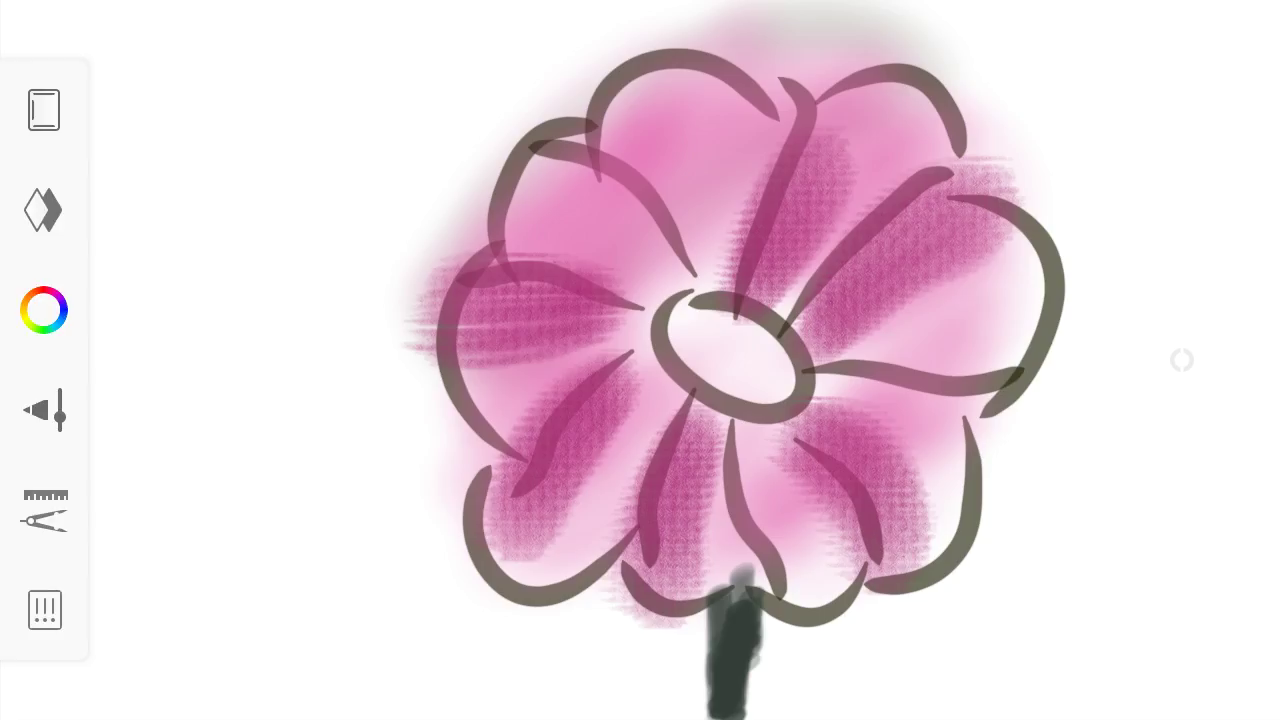
drag(712, 345, 775, 395)
mouse_move(690, 320)
mouse_down()
mouse_move(770, 370)
mouse_move(760, 310)
mouse_move(698, 376)
mouse_move(765, 382)
mouse_up()
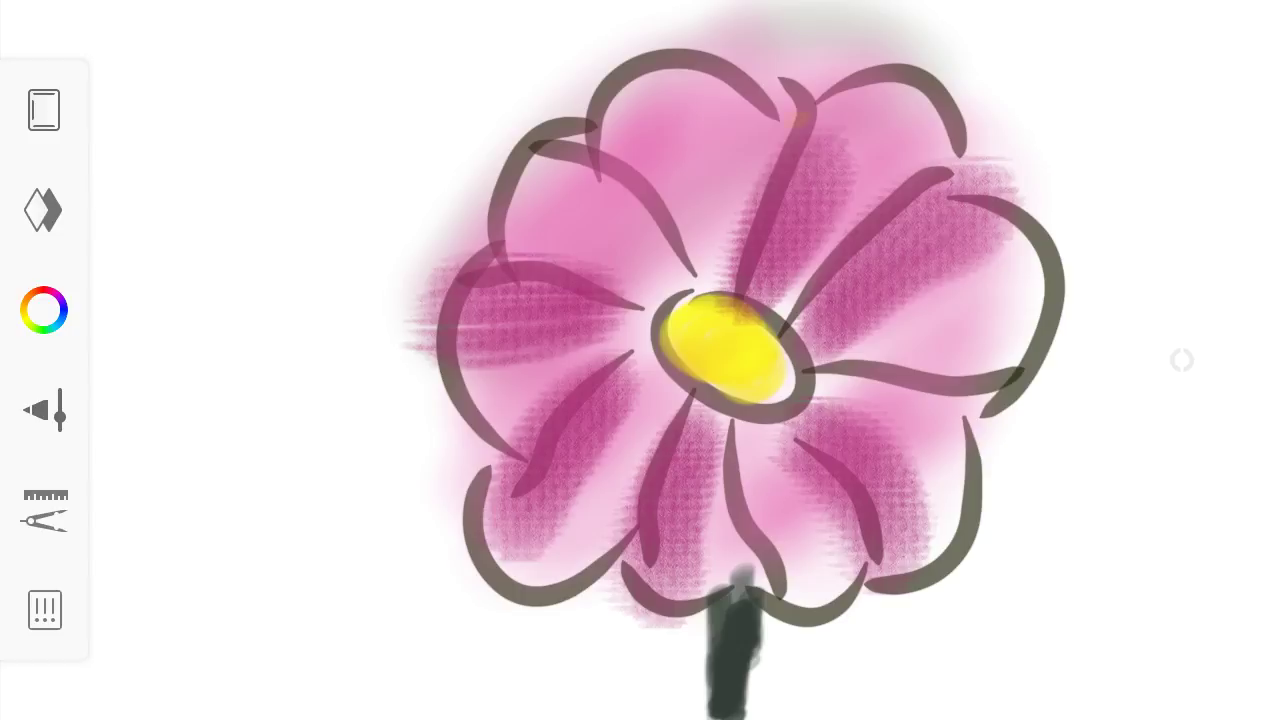
click(44, 510)
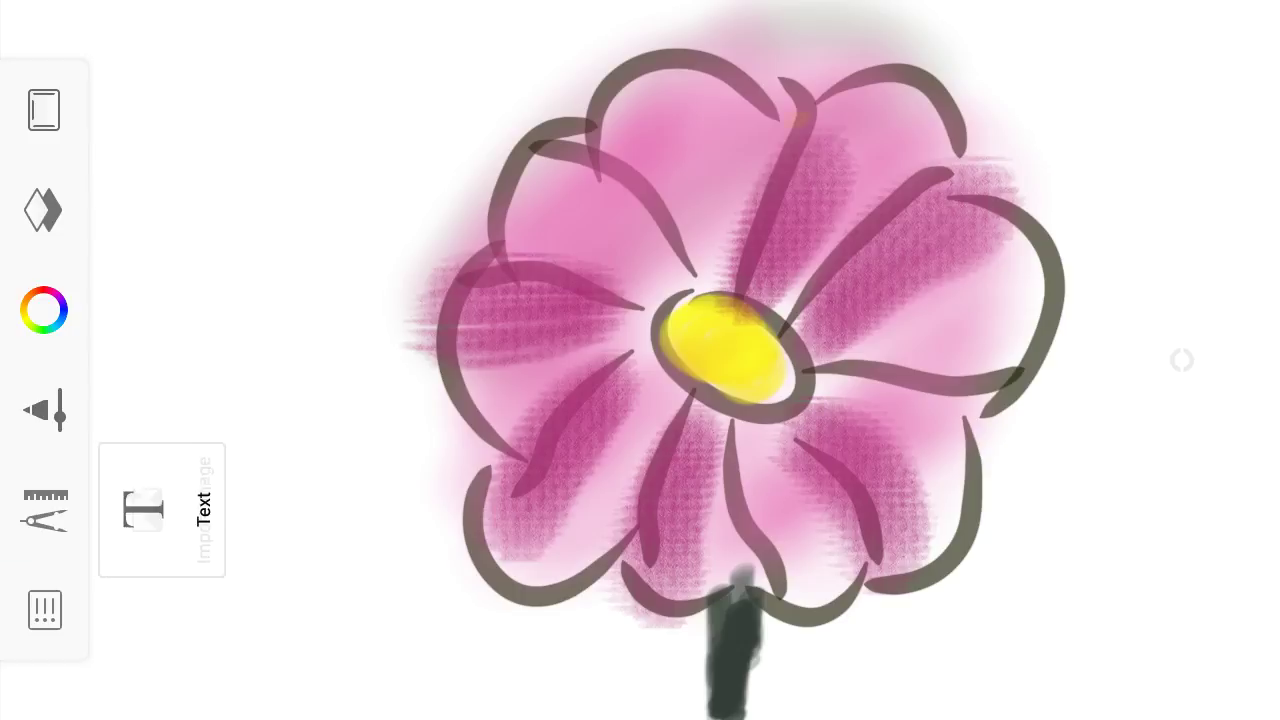
Review the brushes, top layer options and colour editor, then choose the Legacy Airbrush.
click(43, 210)
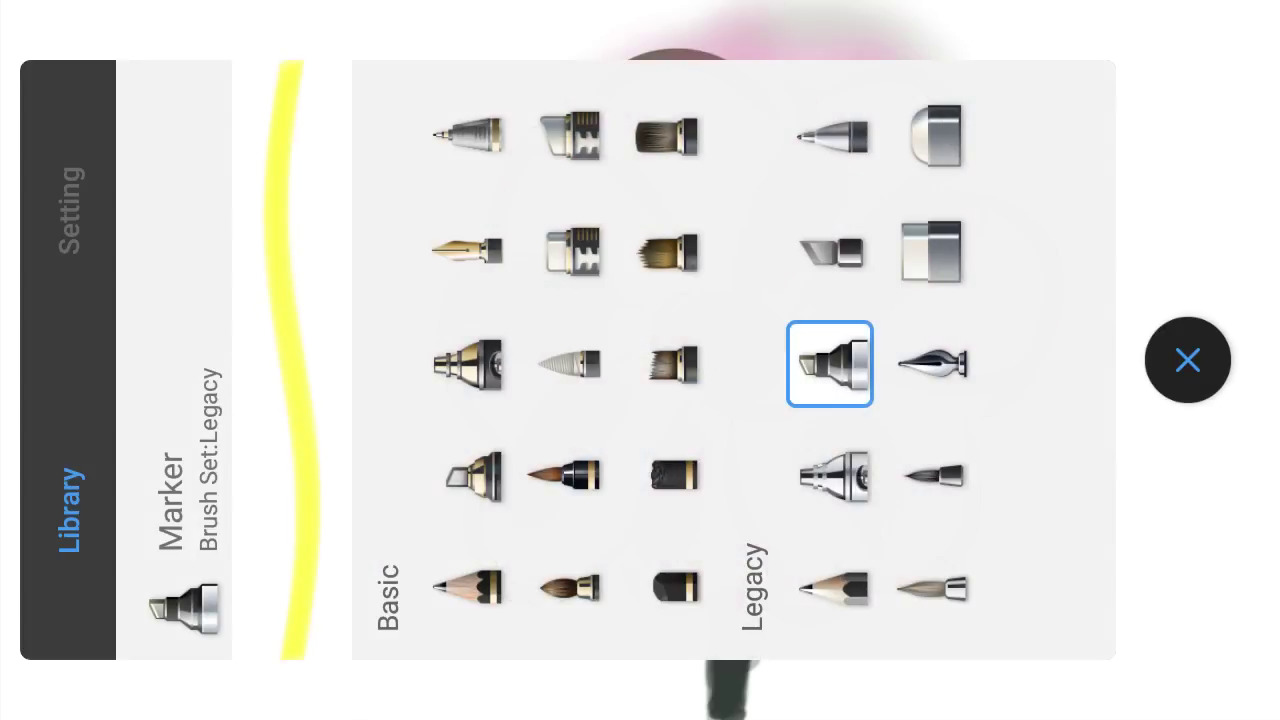
click(1187, 360)
click(44, 110)
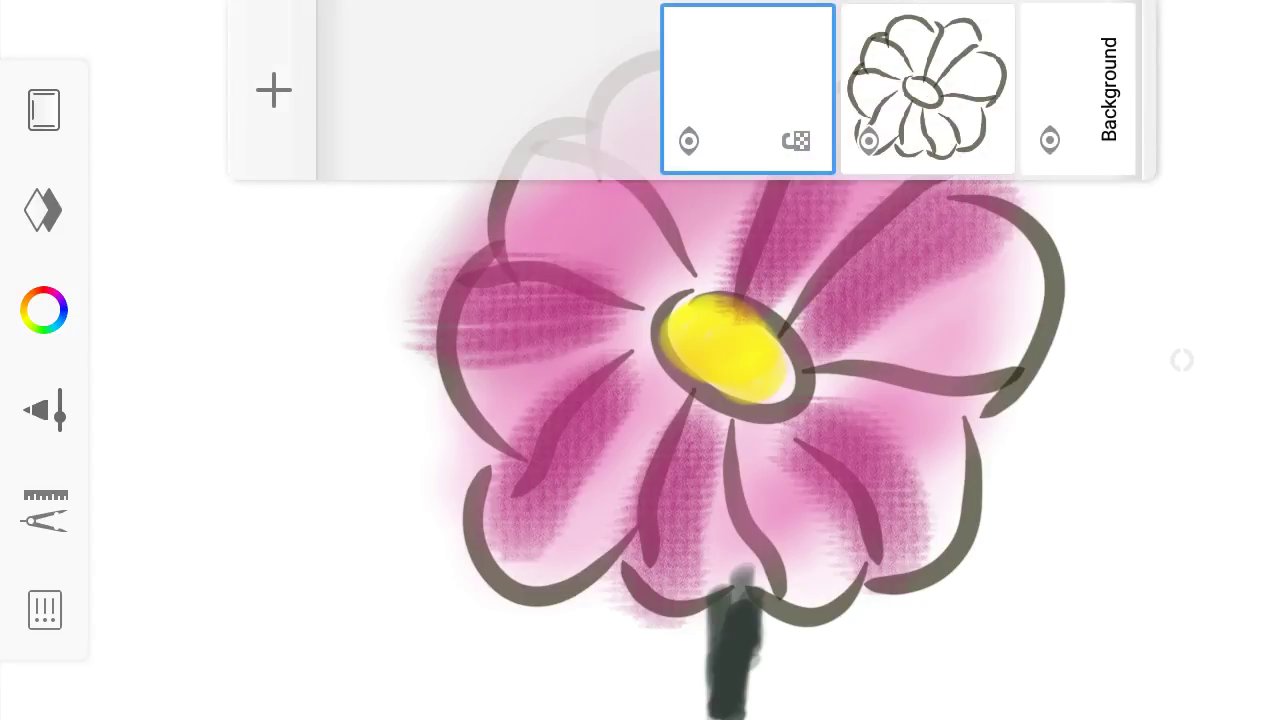
click(747, 90)
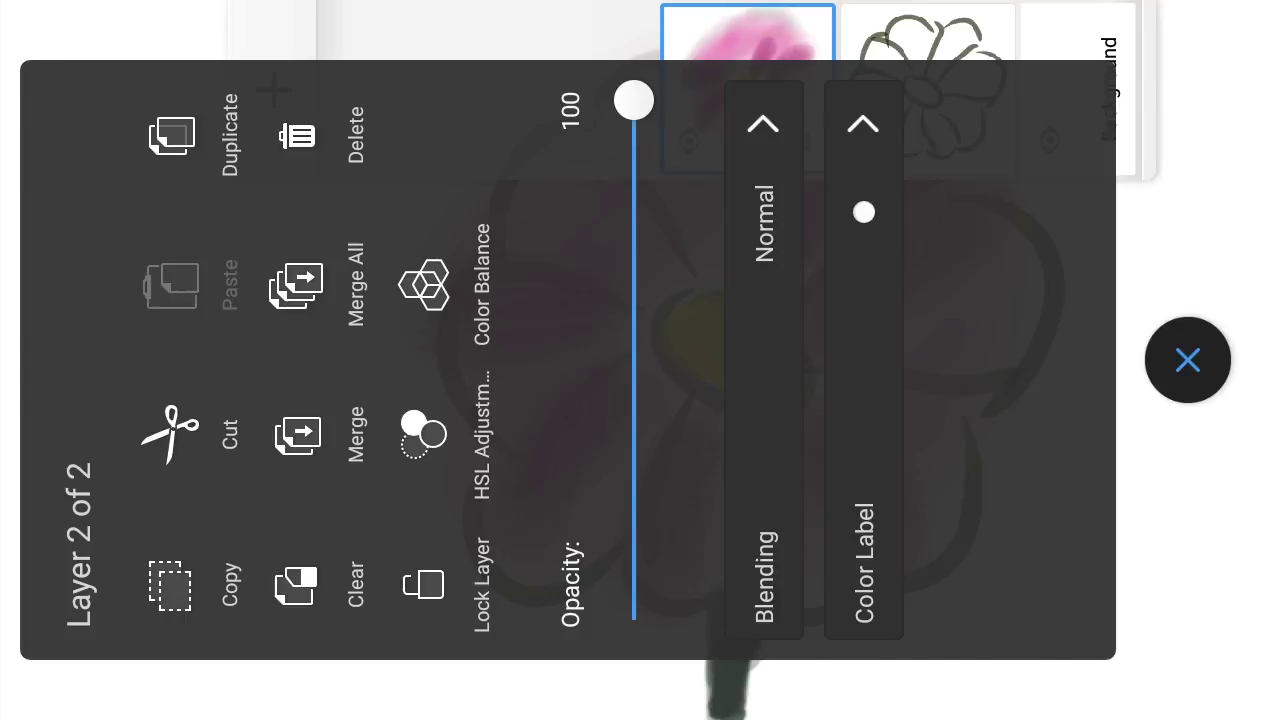
click(1187, 360)
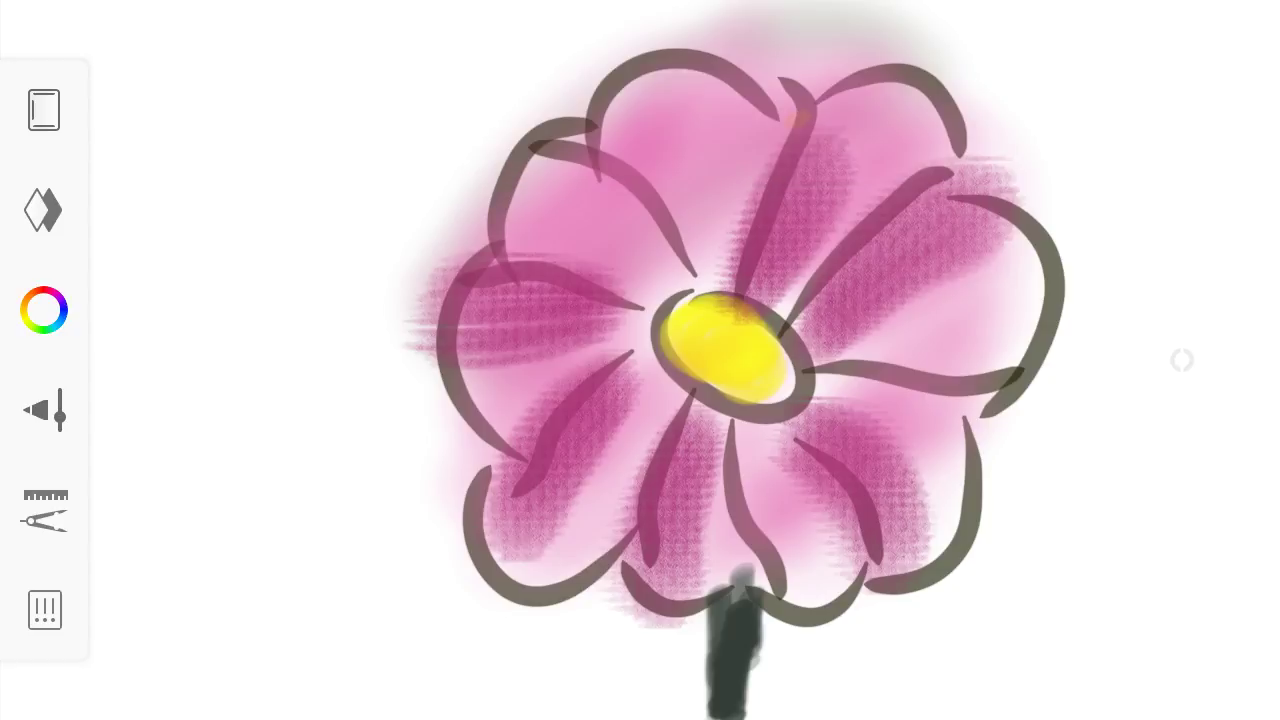
click(44, 310)
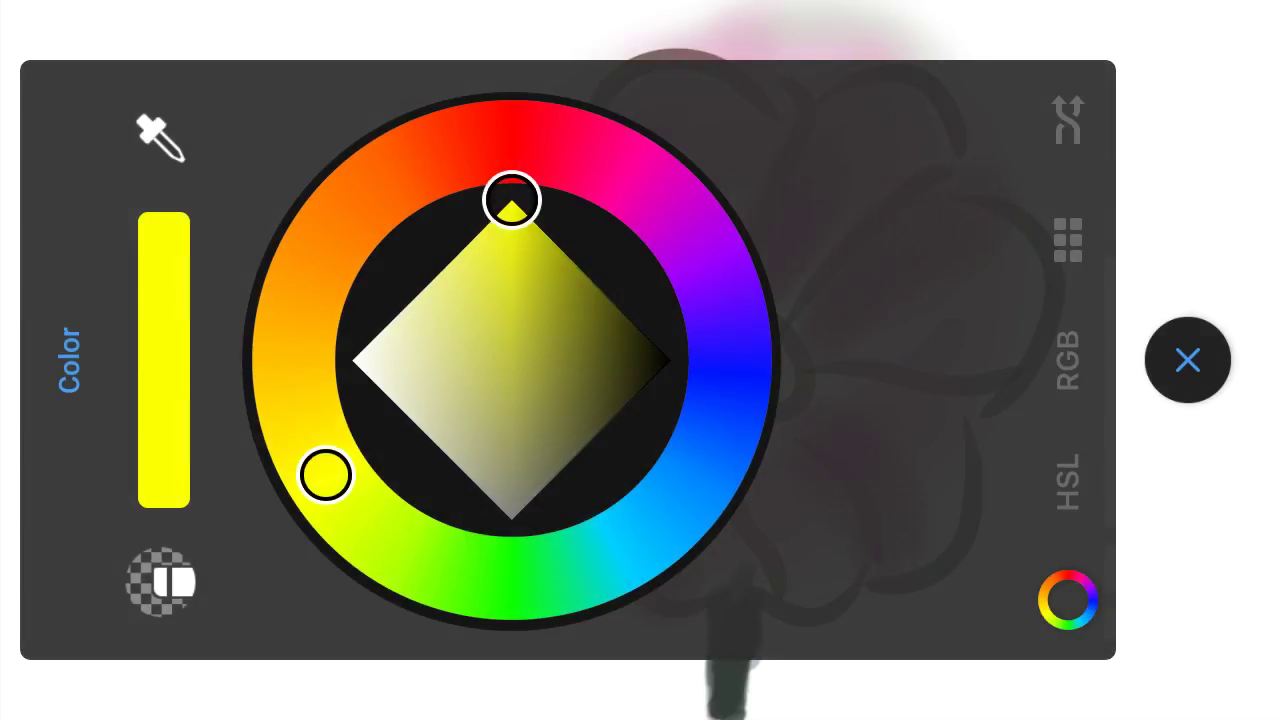
click(1187, 360)
click(44, 410)
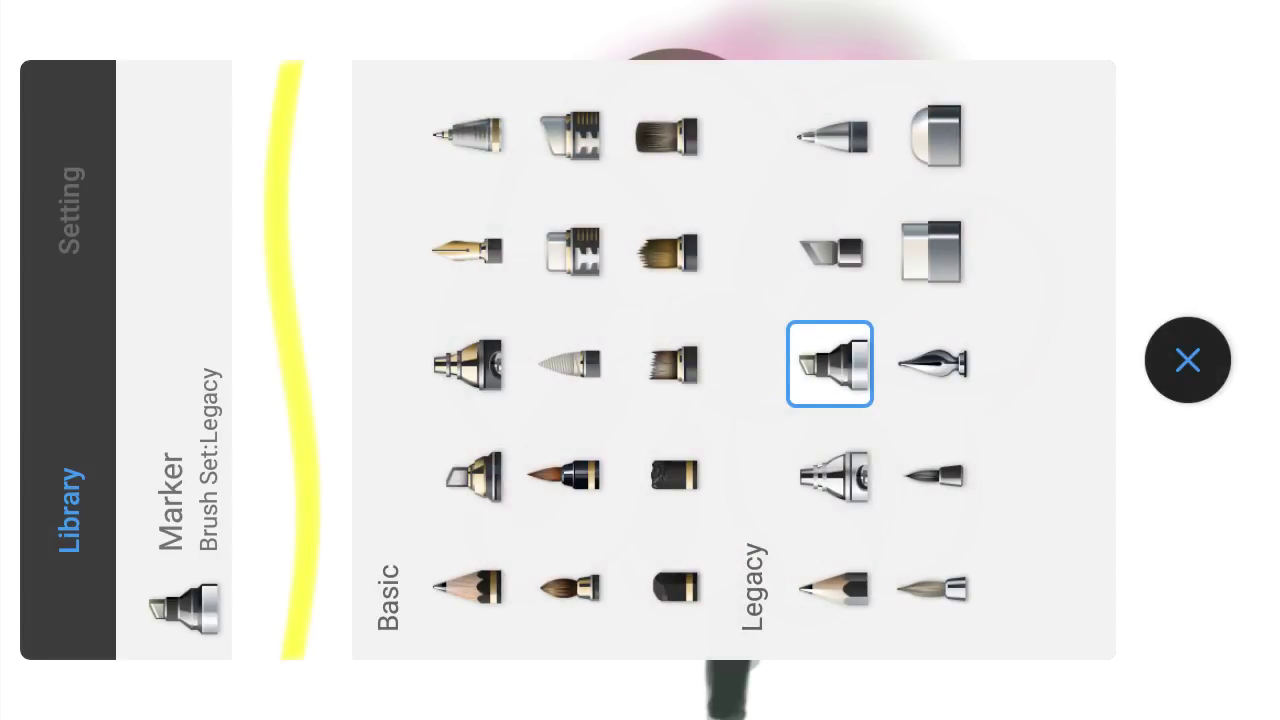
click(830, 476)
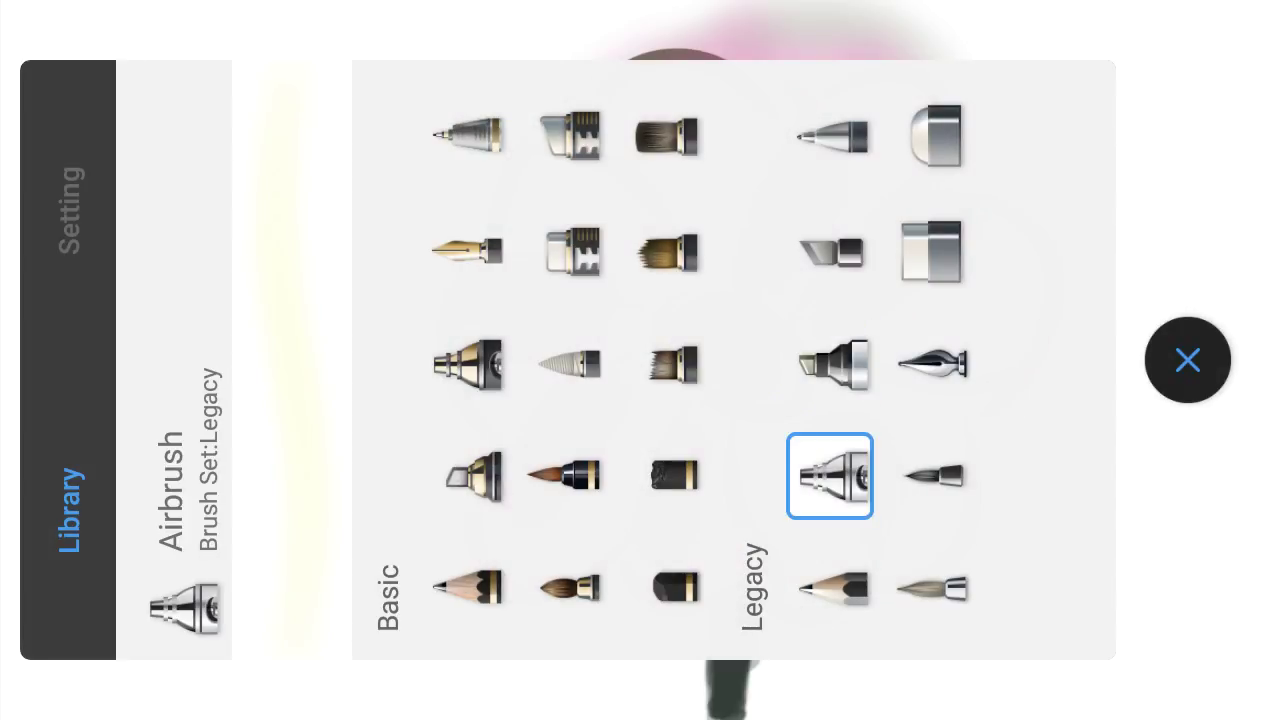
With the Soft Eraser, lighten the dark strokes in the lower-left petals.
click(928, 136)
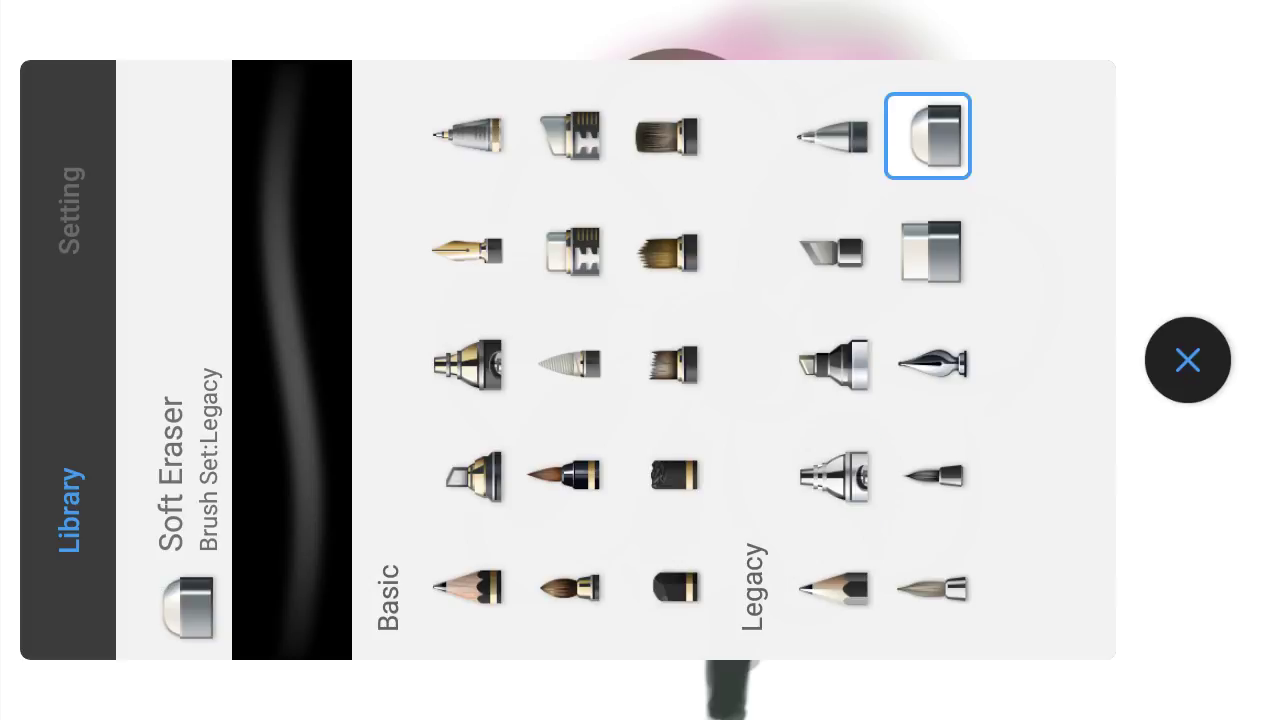
click(1188, 360)
drag(605, 362, 512, 495)
mouse_move(680, 420)
mouse_down()
mouse_move(648, 480)
mouse_move(636, 570)
mouse_up()
mouse_move(680, 440)
mouse_down()
mouse_move(636, 545)
mouse_move(632, 520)
mouse_up()
drag(688, 410, 636, 522)
drag(647, 455, 632, 558)
Lighten the pink shading in the lower, right and upper-right petals.
drag(750, 488, 762, 534)
drag(748, 455, 752, 510)
mouse_move(714, 442)
mouse_down()
mouse_move(716, 482)
mouse_move(760, 534)
mouse_move(755, 566)
mouse_up()
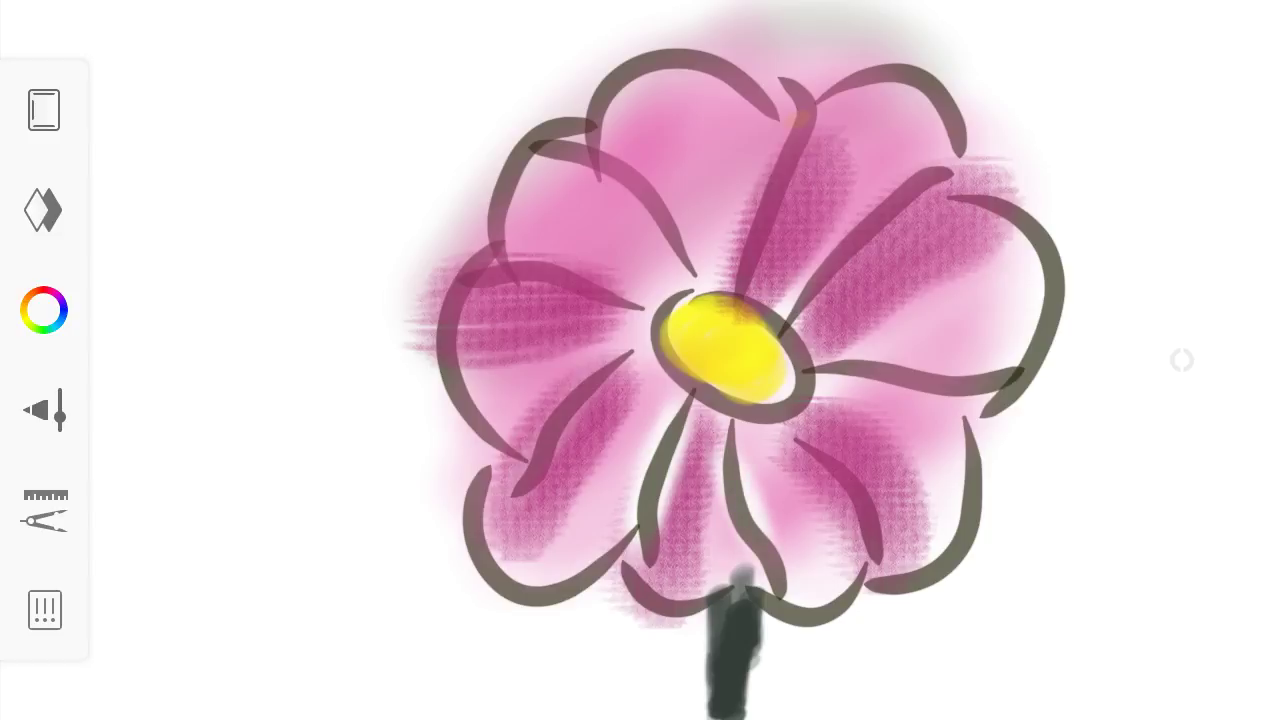
mouse_move(880, 386)
mouse_down()
mouse_move(965, 376)
mouse_move(970, 402)
mouse_move(822, 345)
mouse_up()
drag(964, 362, 934, 362)
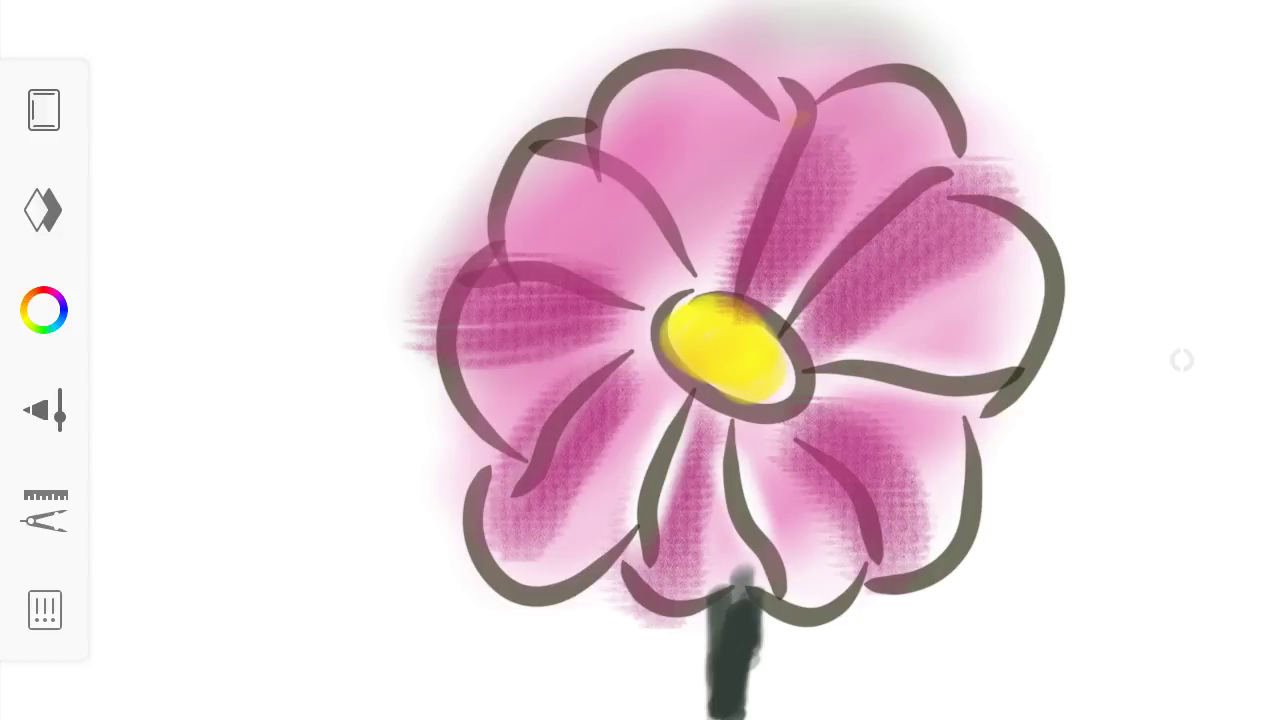
mouse_move(880, 235)
mouse_down()
mouse_move(812, 310)
mouse_move(910, 160)
mouse_up()
drag(910, 210, 786, 288)
mouse_move(940, 160)
mouse_down()
mouse_move(782, 288)
mouse_move(784, 112)
mouse_move(762, 240)
mouse_up()
Lighten the upper and left petals near the centre and fade the grey haze above.
mouse_move(790, 125)
mouse_down()
mouse_move(772, 275)
mouse_move(756, 195)
mouse_up()
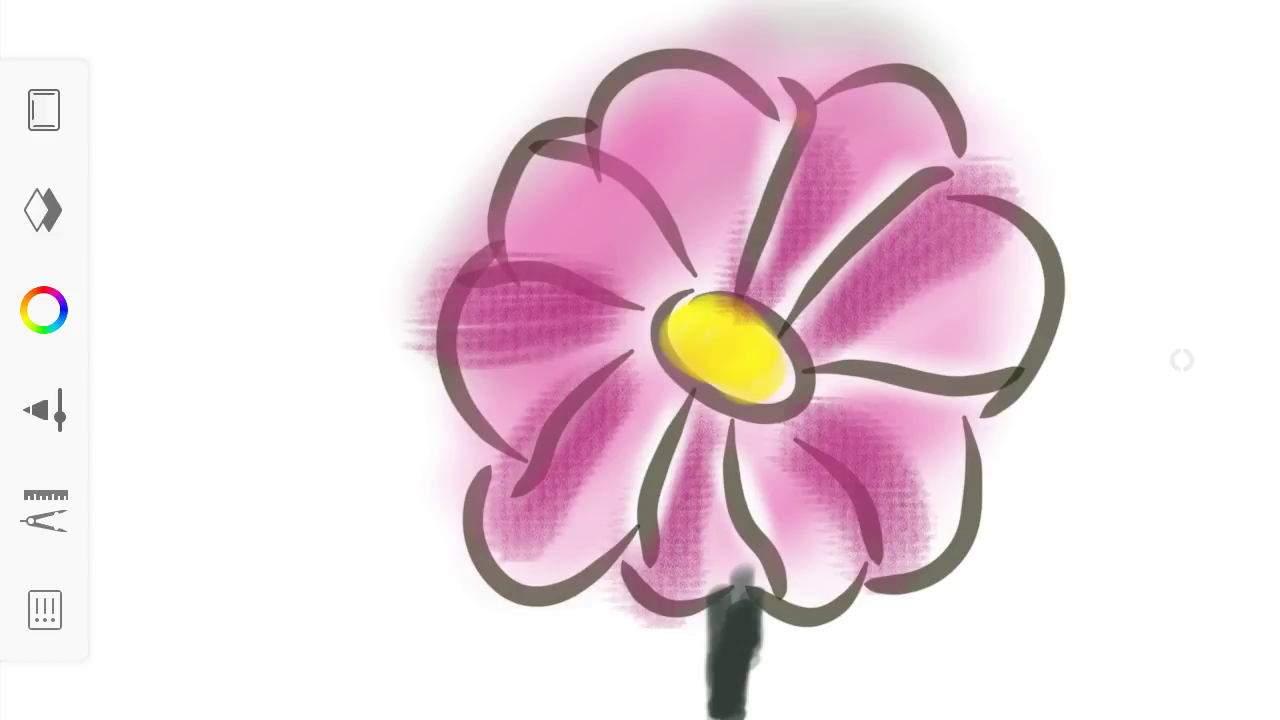
drag(665, 250, 595, 165)
drag(720, 270, 610, 188)
mouse_move(525, 285)
mouse_down()
mouse_move(615, 295)
mouse_move(525, 305)
mouse_up()
drag(560, 285, 495, 260)
drag(630, 285, 565, 315)
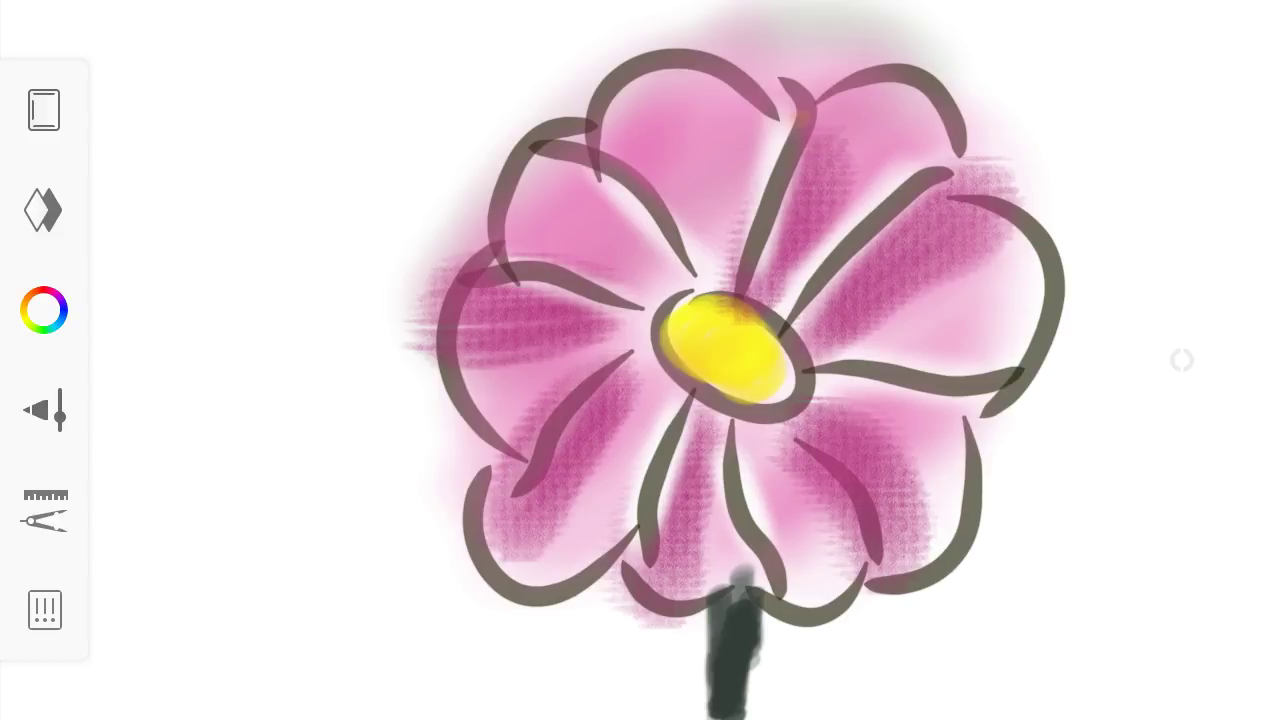
drag(1010, 150, 975, 190)
mouse_move(925, 58)
mouse_down()
mouse_move(940, 82)
mouse_move(760, 45)
mouse_up()
drag(720, 30, 890, 40)
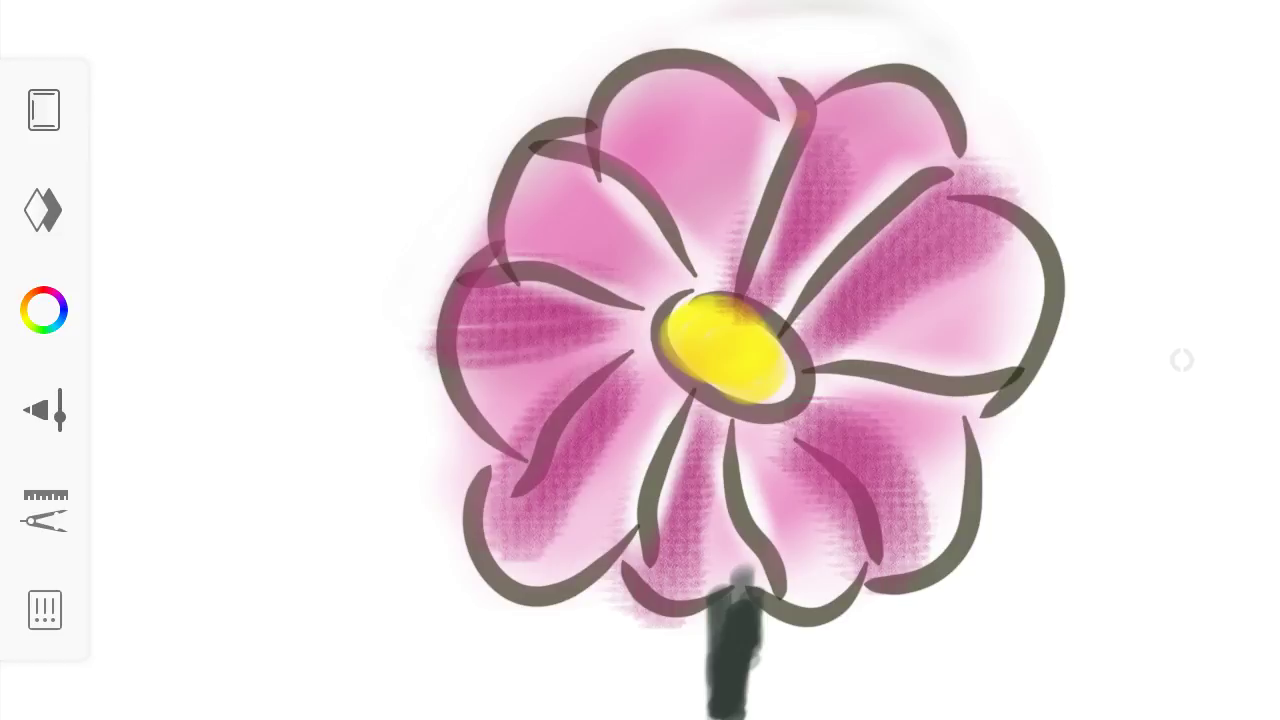
Use the Smudge Pen to blend the pink shading in the upper-right petal.
click(44, 310)
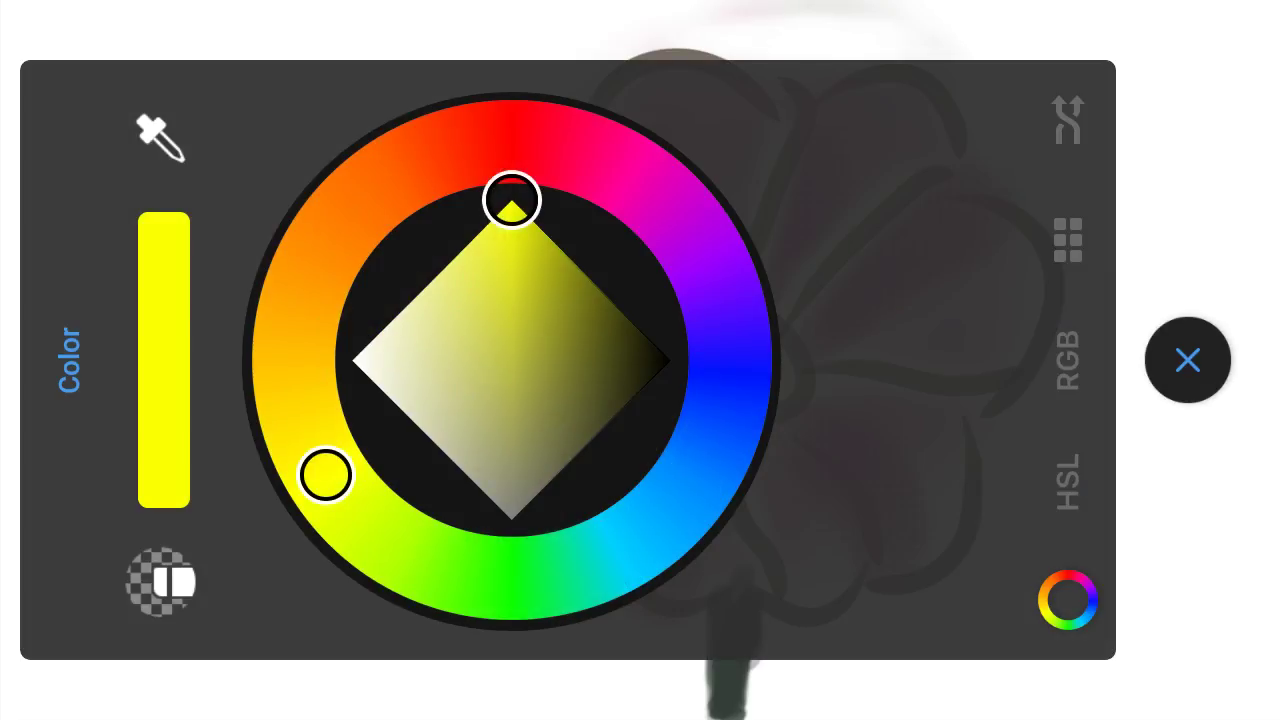
click(1188, 360)
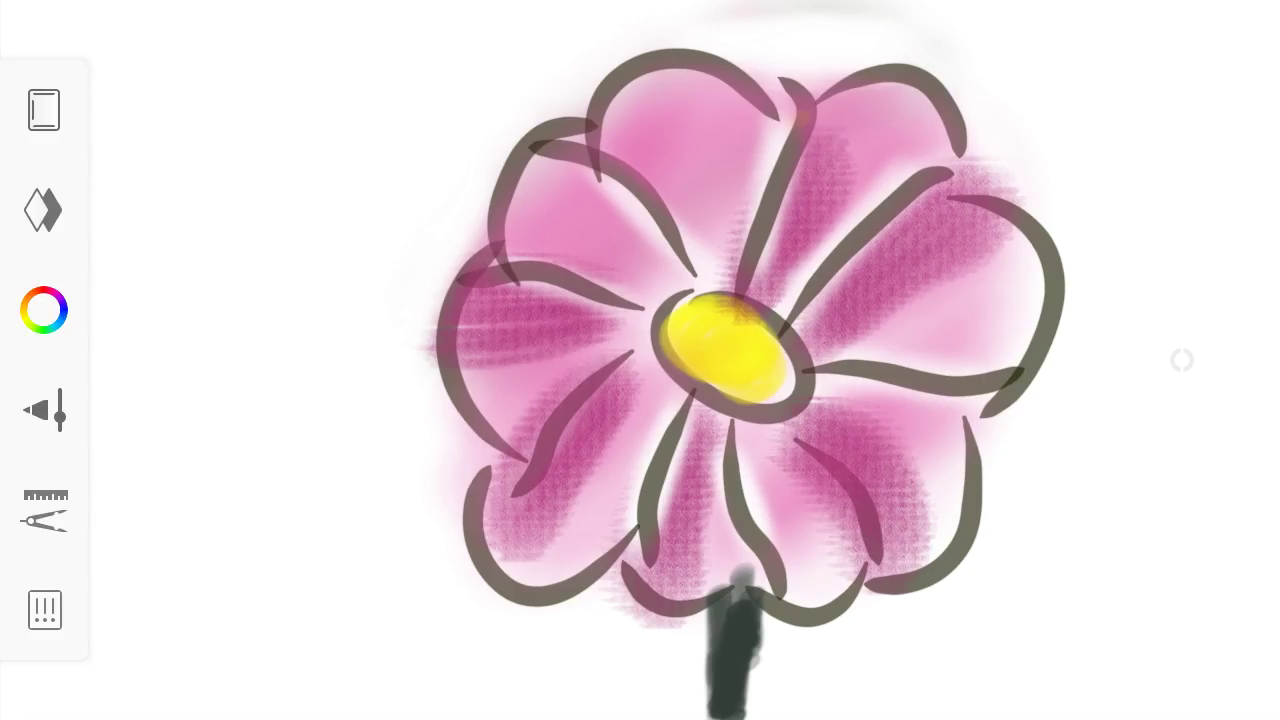
click(44, 410)
click(570, 365)
click(1188, 360)
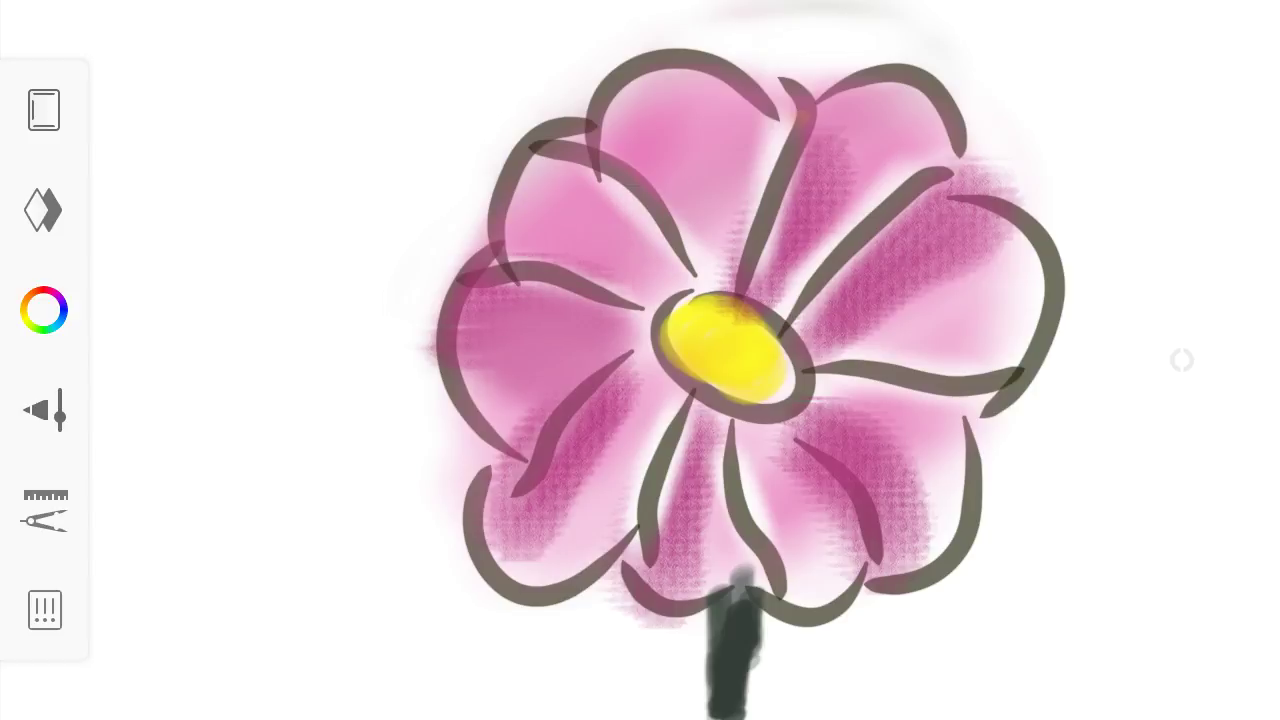
drag(840, 228, 766, 262)
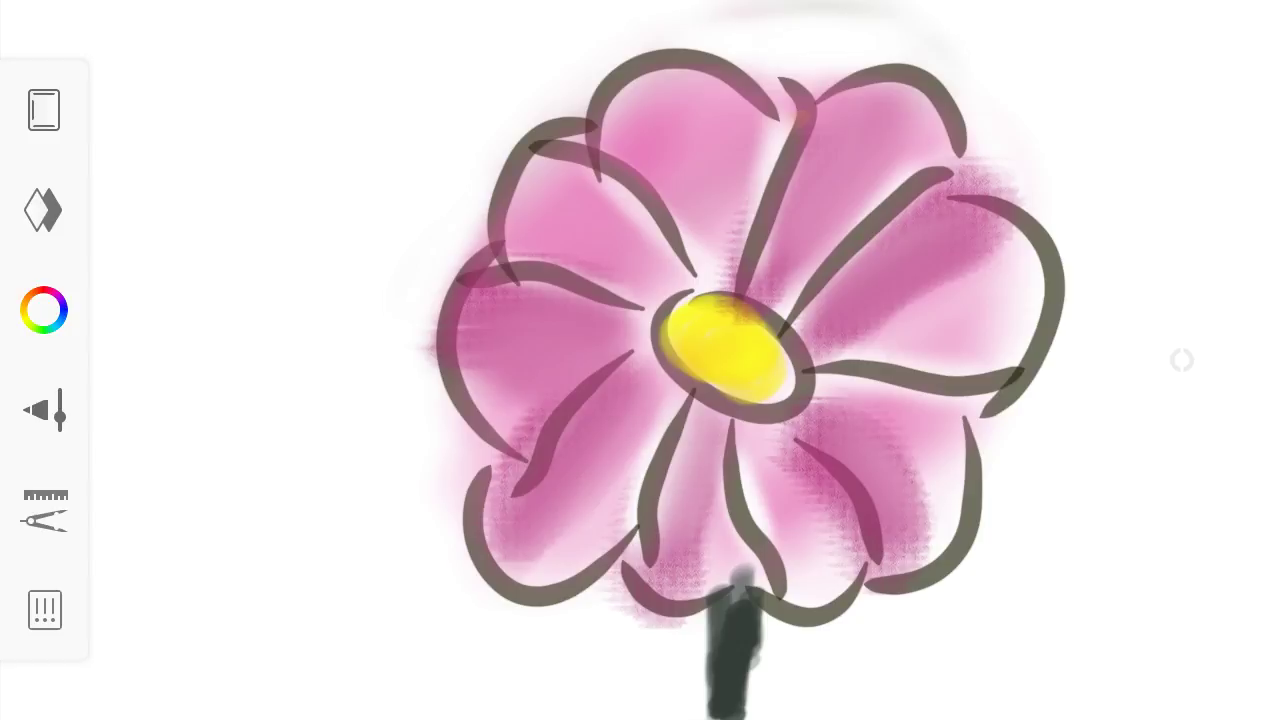
click(44, 310)
Mix a muted pinkish purple in the colour picker, shifting the hue from yellow to magenta.
click(1188, 360)
click(44, 310)
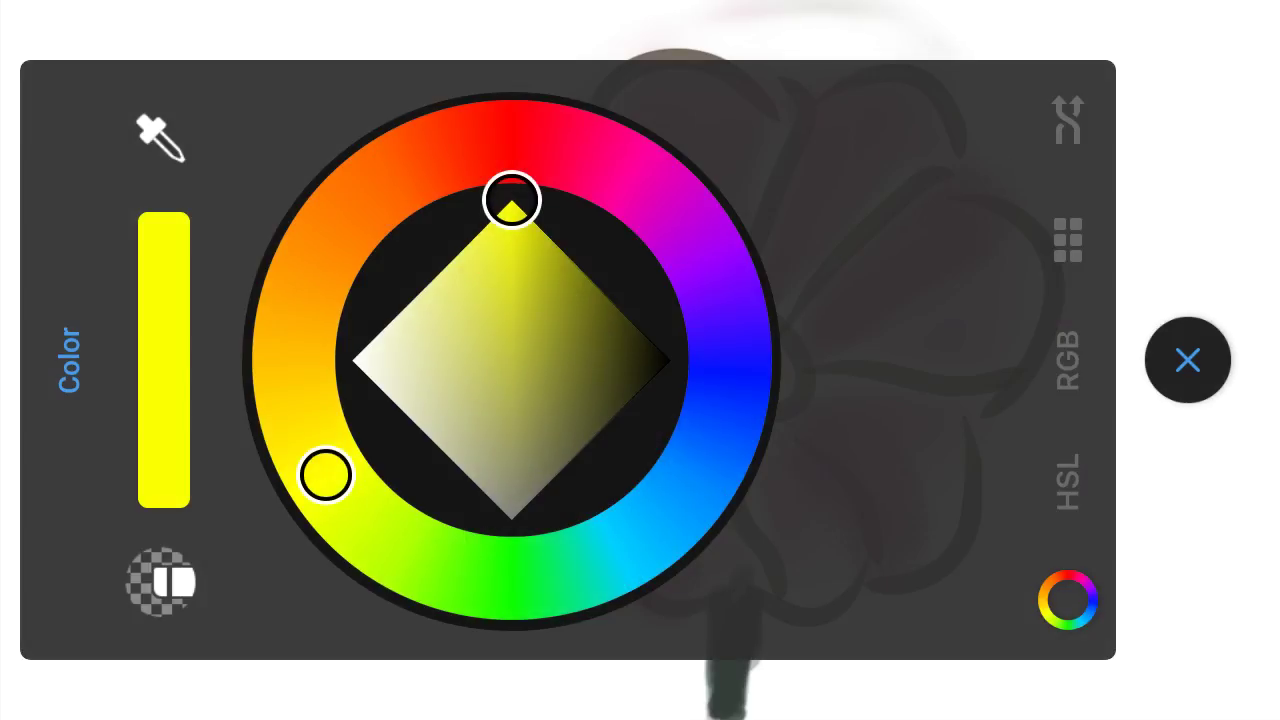
drag(709, 266, 655, 195)
click(544, 264)
mouse_move(544, 264)
mouse_down()
mouse_move(566, 377)
mouse_move(443, 380)
mouse_move(490, 424)
mouse_up()
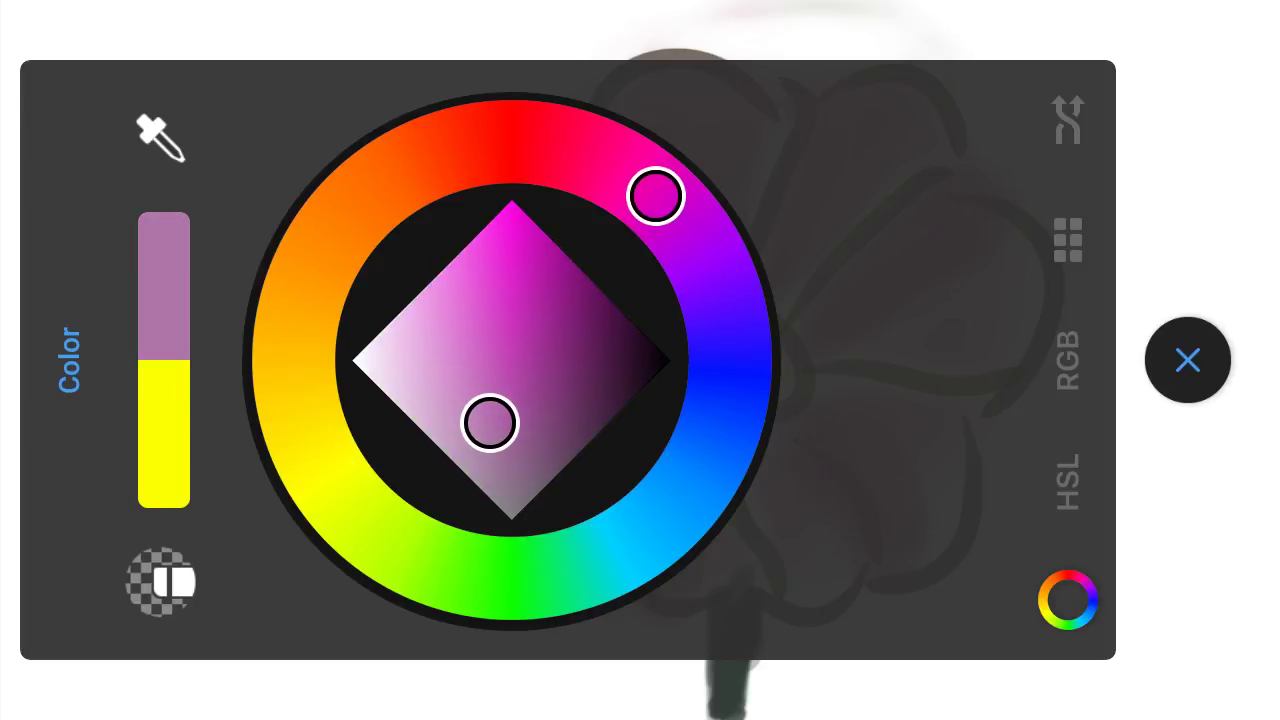
click(1068, 120)
click(1187, 360)
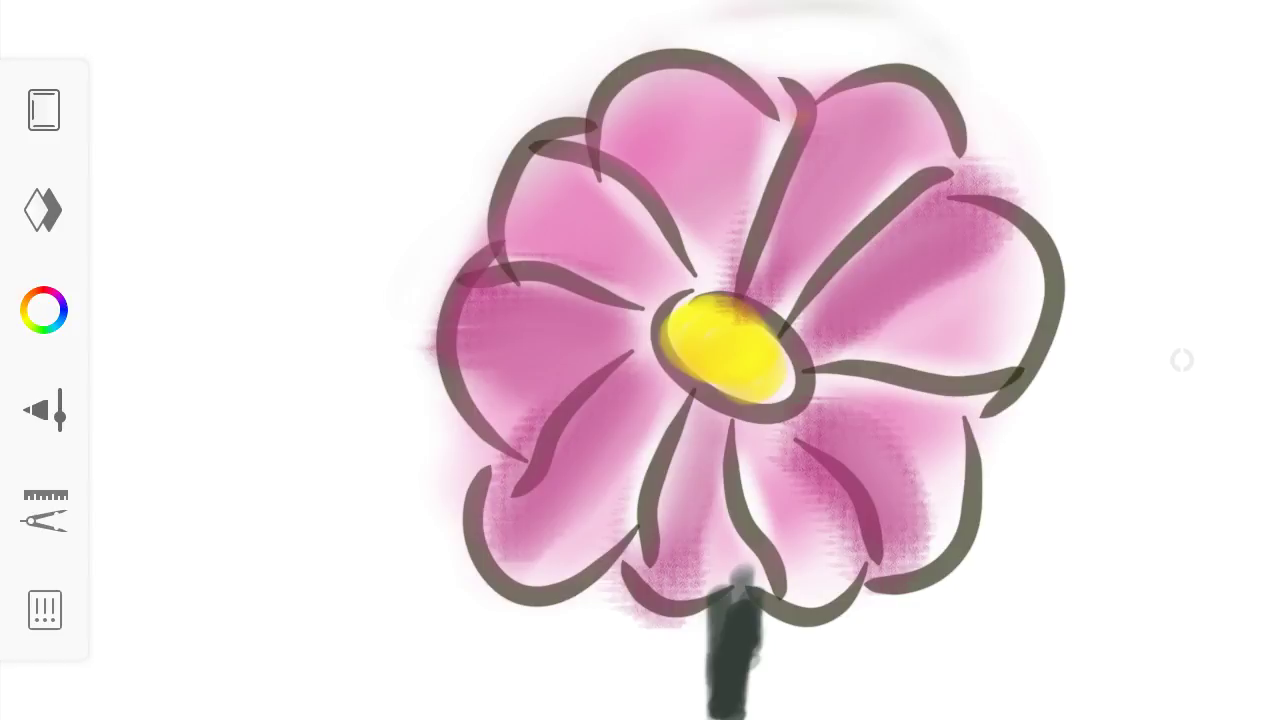
Select the Synthetic Acrylic brush and dab a first mauve stroke left of the flower.
click(43, 410)
click(564, 252)
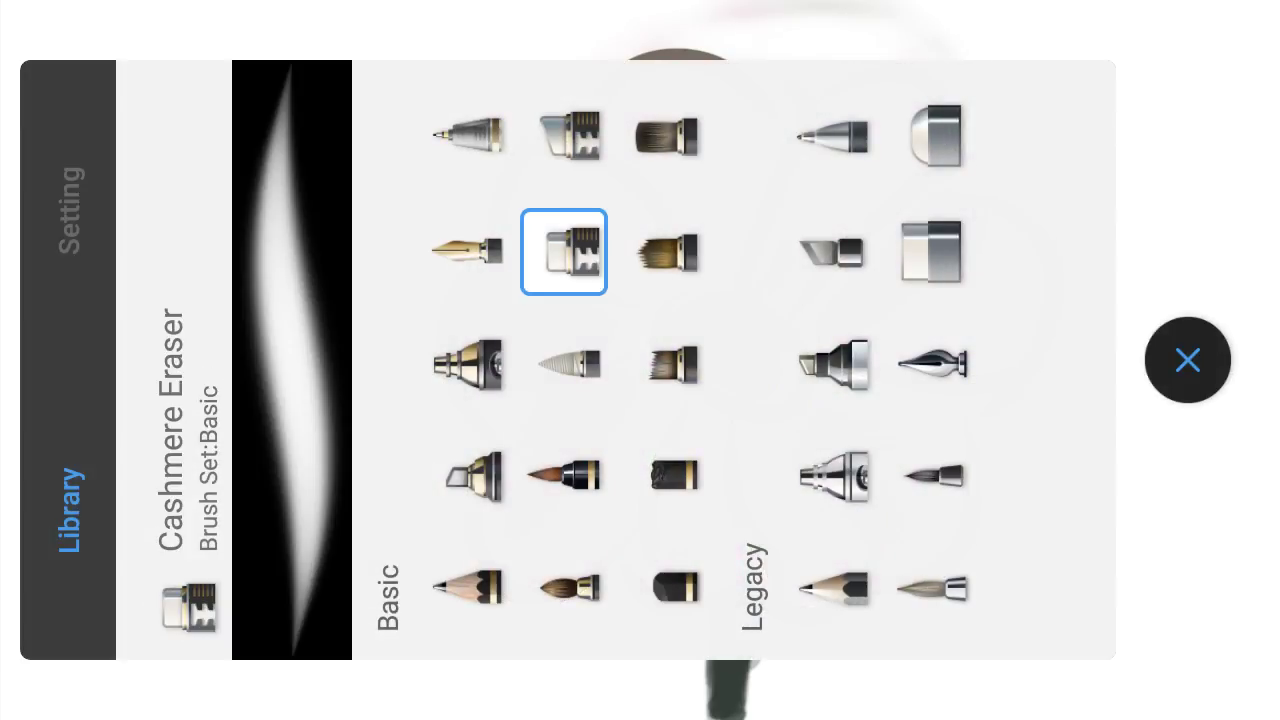
click(662, 252)
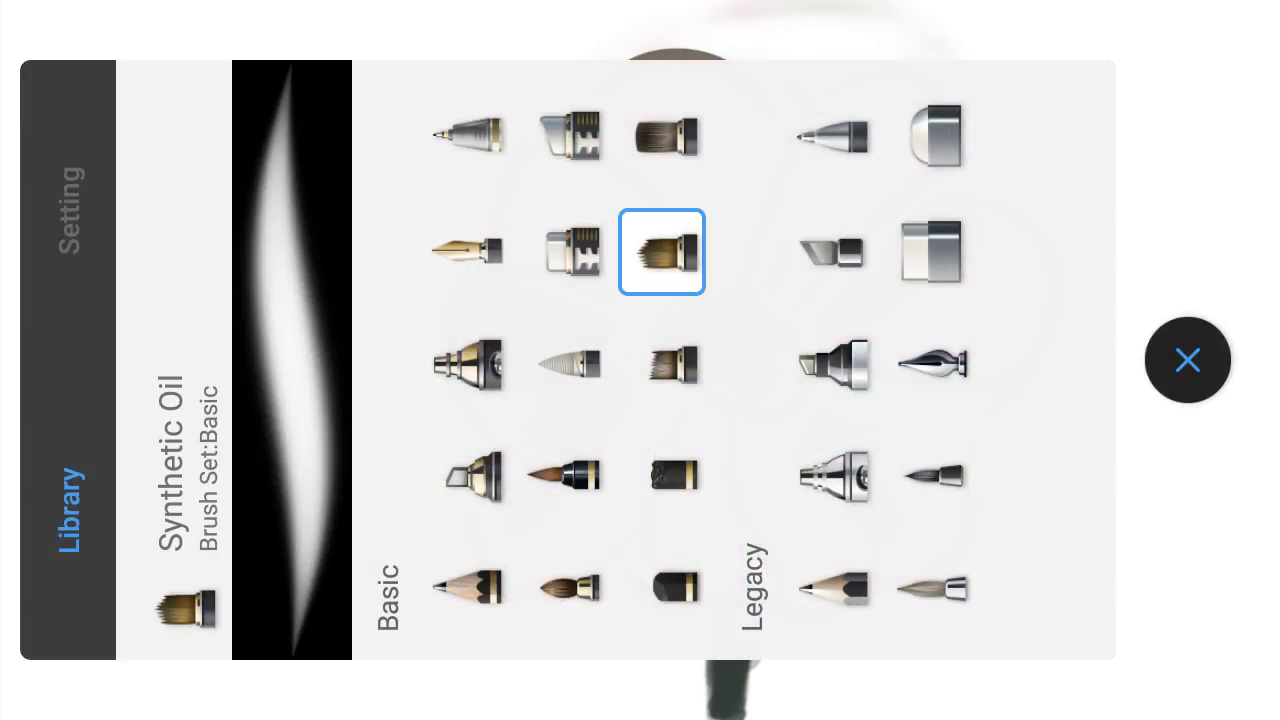
click(662, 364)
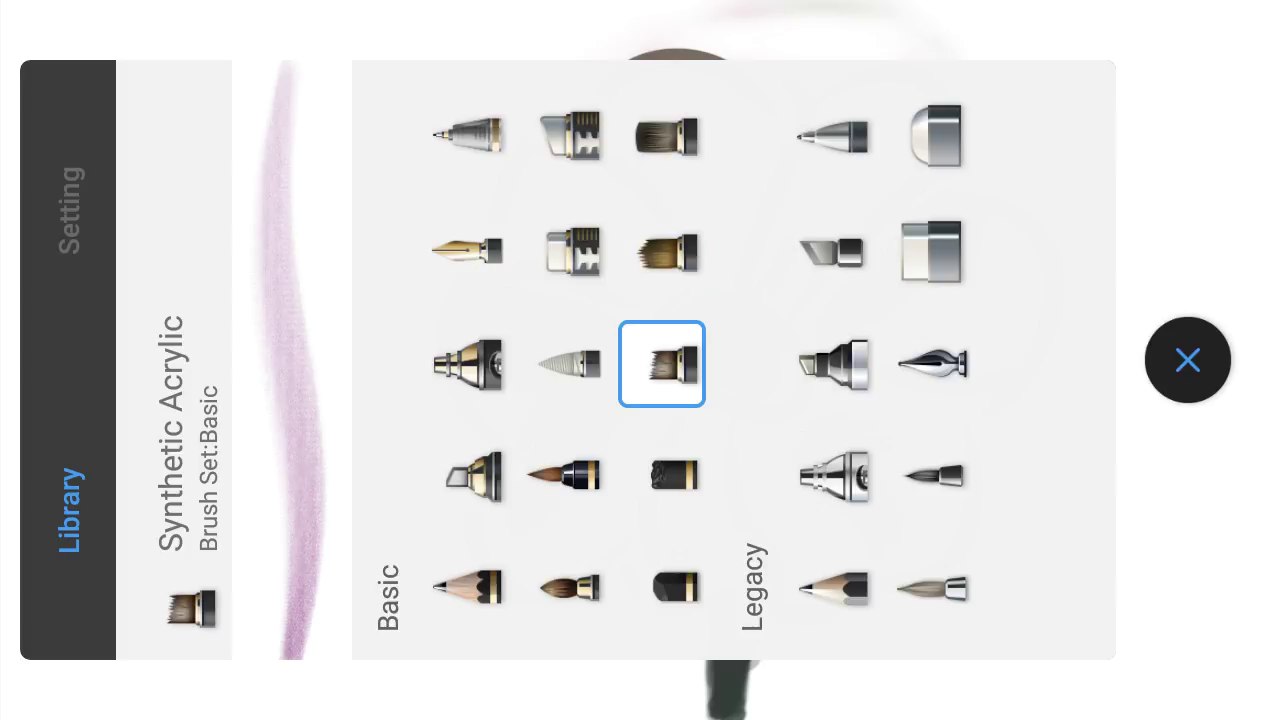
click(1188, 360)
drag(322, 302, 324, 372)
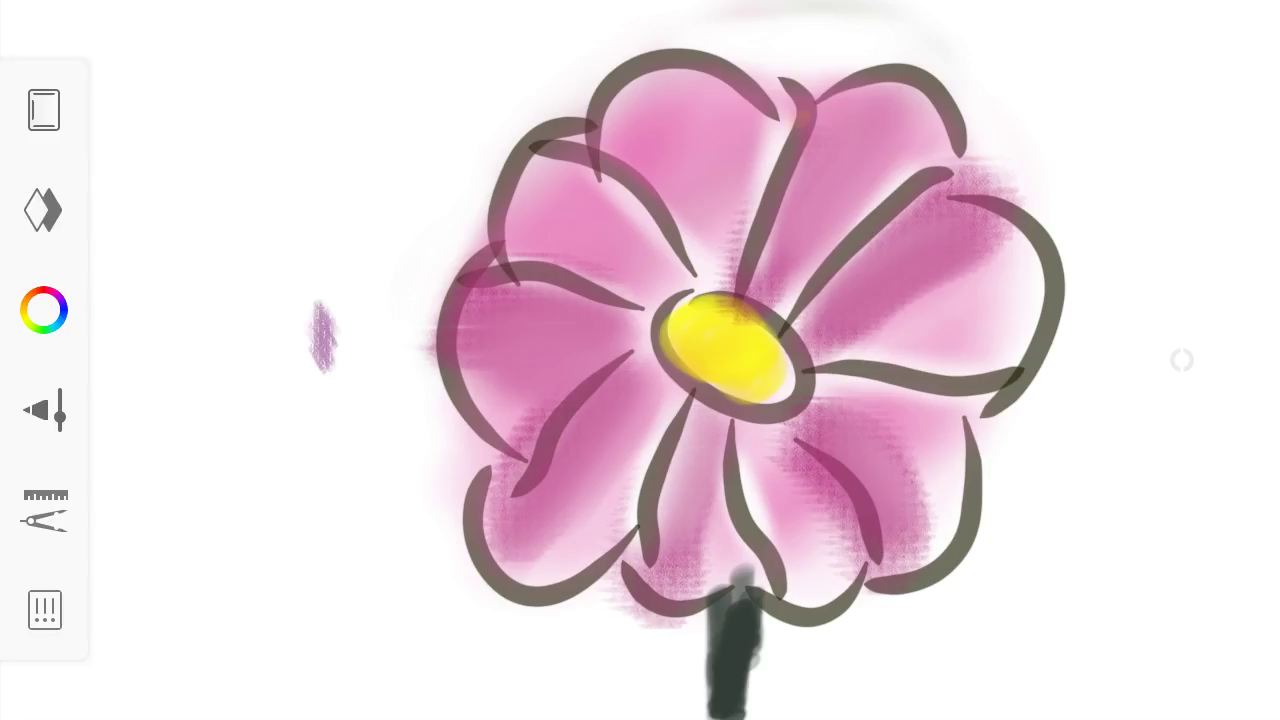
Fill the area left of the flower with purple hatching, extending it down the lower left.
drag(248, 434, 248, 535)
drag(348, 560, 330, 628)
drag(437, 550, 436, 600)
drag(300, 375, 246, 532)
drag(255, 305, 254, 355)
drag(210, 185, 165, 290)
drag(290, 175, 228, 300)
drag(320, 205, 235, 400)
drag(400, 205, 250, 490)
drag(400, 390, 235, 630)
drag(370, 360, 245, 580)
drag(336, 398, 172, 650)
drag(344, 548, 292, 634)
mouse_move(396, 494)
mouse_down()
mouse_move(264, 676)
mouse_move(278, 680)
mouse_up()
mouse_move(436, 545)
mouse_down()
mouse_move(342, 662)
mouse_move(402, 686)
mouse_up()
Add purple hatching below the left shading, below-right, on the right side and at the top right.
drag(430, 632, 428, 680)
drag(466, 636, 464, 688)
drag(528, 600, 494, 664)
drag(494, 644, 492, 694)
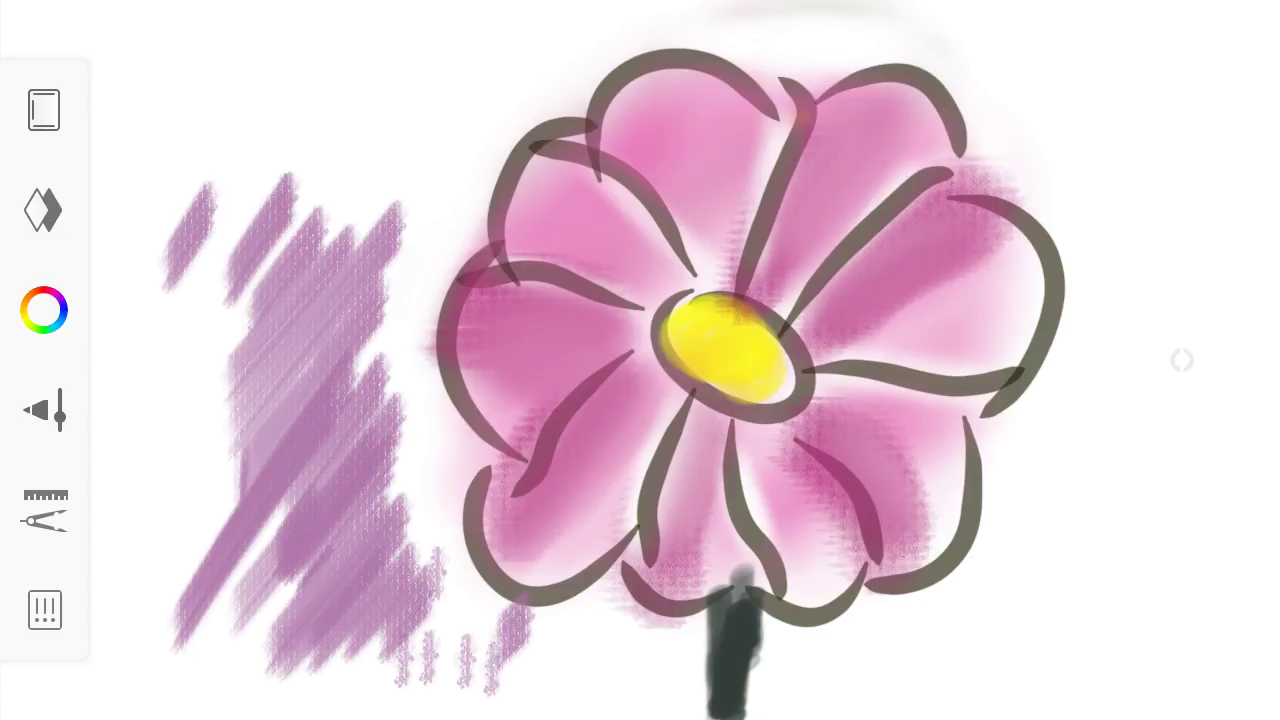
mouse_move(980, 575)
mouse_down()
mouse_move(830, 690)
mouse_move(900, 655)
mouse_up()
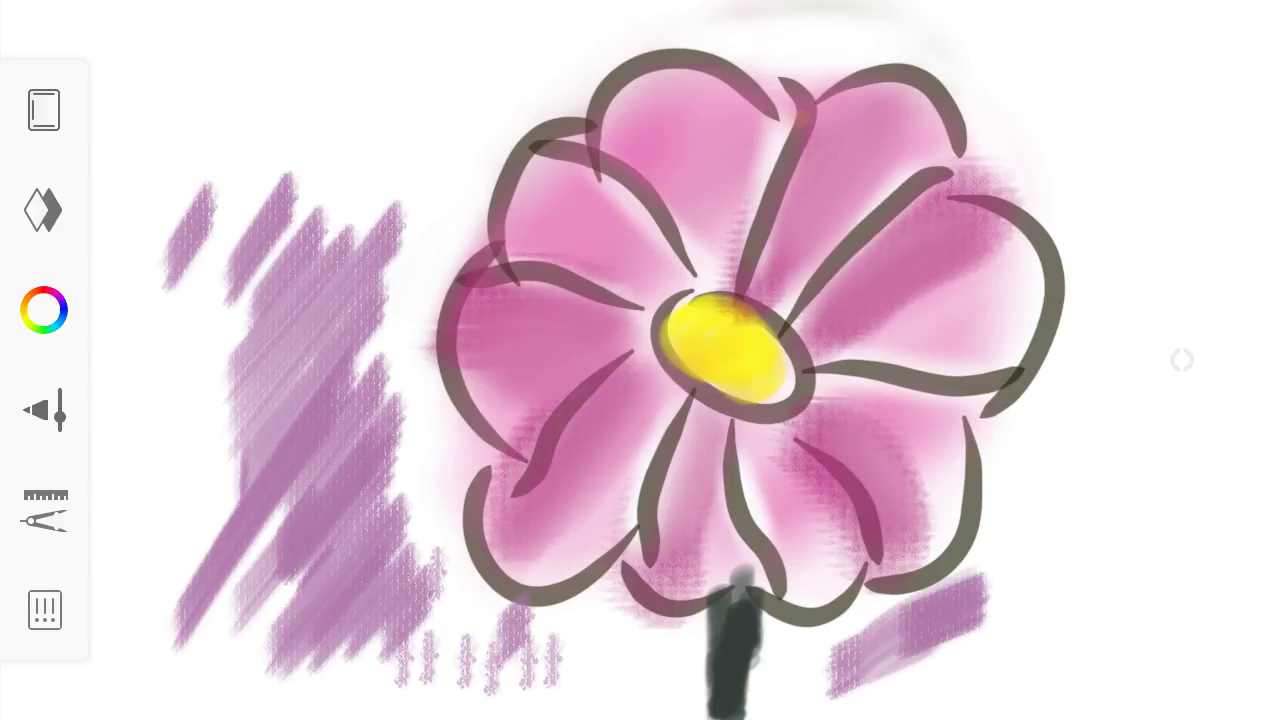
drag(1068, 575, 922, 682)
drag(1132, 575, 1030, 665)
drag(1140, 505, 1015, 640)
drag(1115, 470, 980, 620)
drag(1090, 380, 1030, 555)
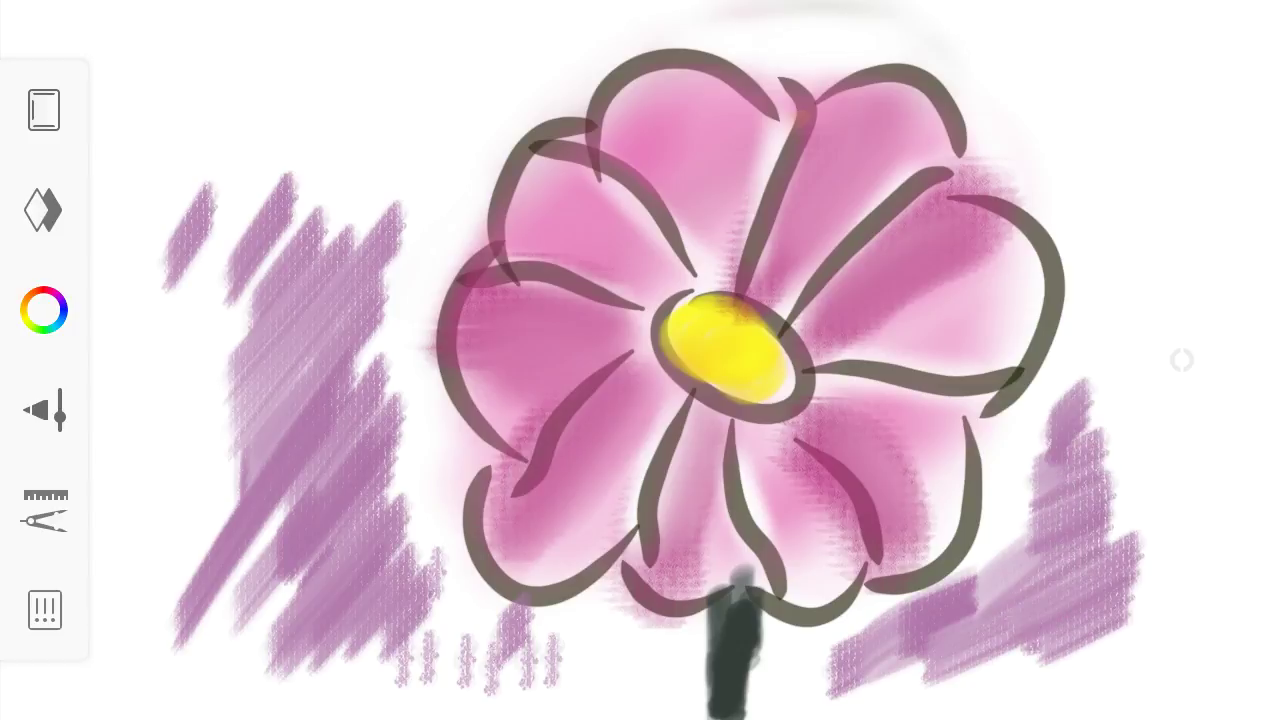
drag(1020, 45, 1160, 268)
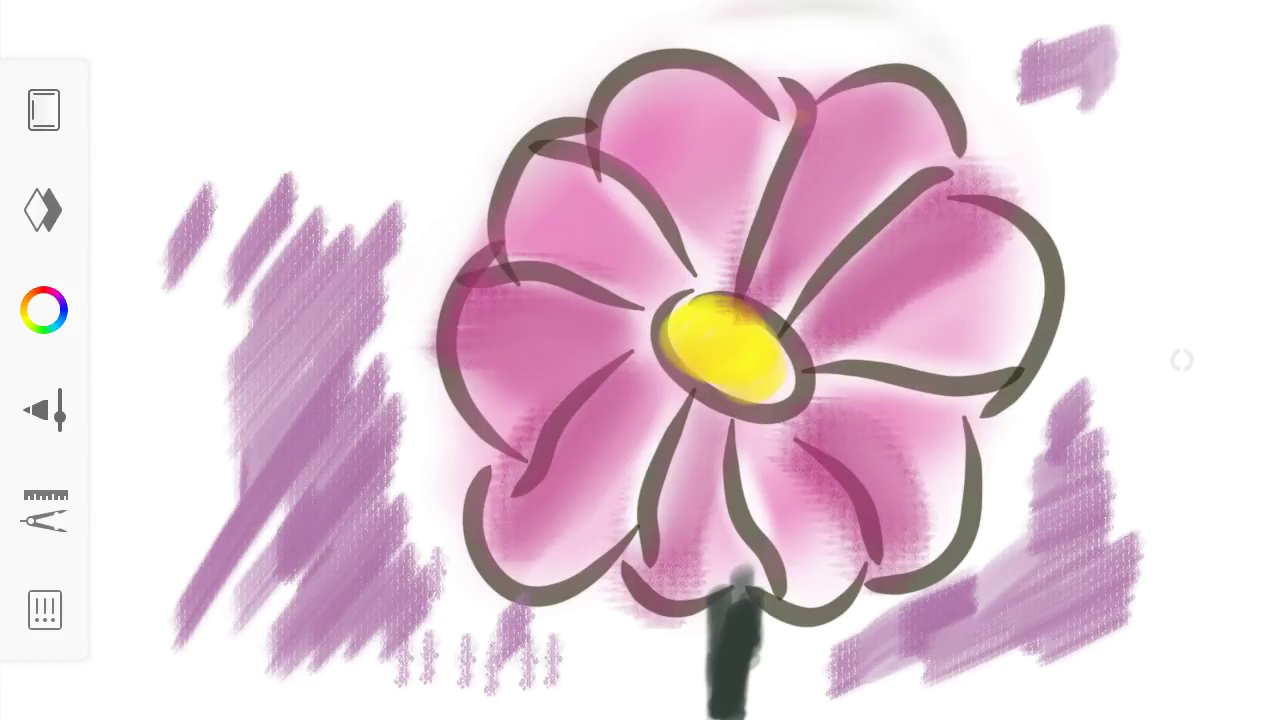
Blend the lower-right and left hatching into a soft lilac wash, softening marks along the bottom.
mouse_move(1075, 385)
mouse_down()
mouse_move(1120, 445)
mouse_move(1040, 560)
mouse_move(910, 665)
mouse_move(1050, 650)
mouse_up()
mouse_move(1100, 520)
mouse_down()
mouse_move(800, 700)
mouse_move(1120, 600)
mouse_up()
mouse_move(195, 190)
mouse_down()
mouse_move(145, 100)
mouse_move(300, 15)
mouse_move(440, 15)
mouse_move(160, 340)
mouse_up()
drag(400, 210, 160, 450)
drag(160, 300, 400, 530)
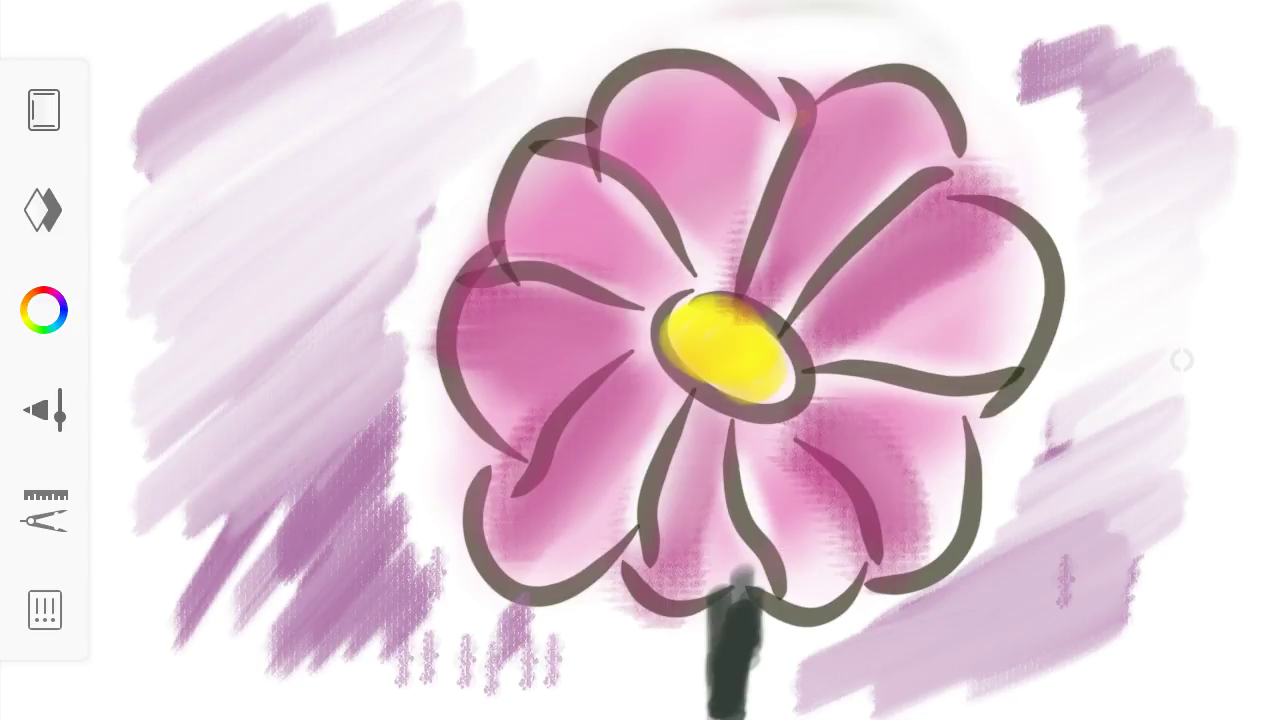
drag(410, 380, 150, 640)
drag(410, 470, 240, 680)
mouse_move(250, 600)
mouse_down()
mouse_move(390, 690)
mouse_move(530, 650)
mouse_move(655, 680)
mouse_move(685, 665)
mouse_up()
Spread the lilac wash out to the left canvas edge and along the bottom edge.
drag(390, 700, 200, 620)
drag(260, 590, 130, 700)
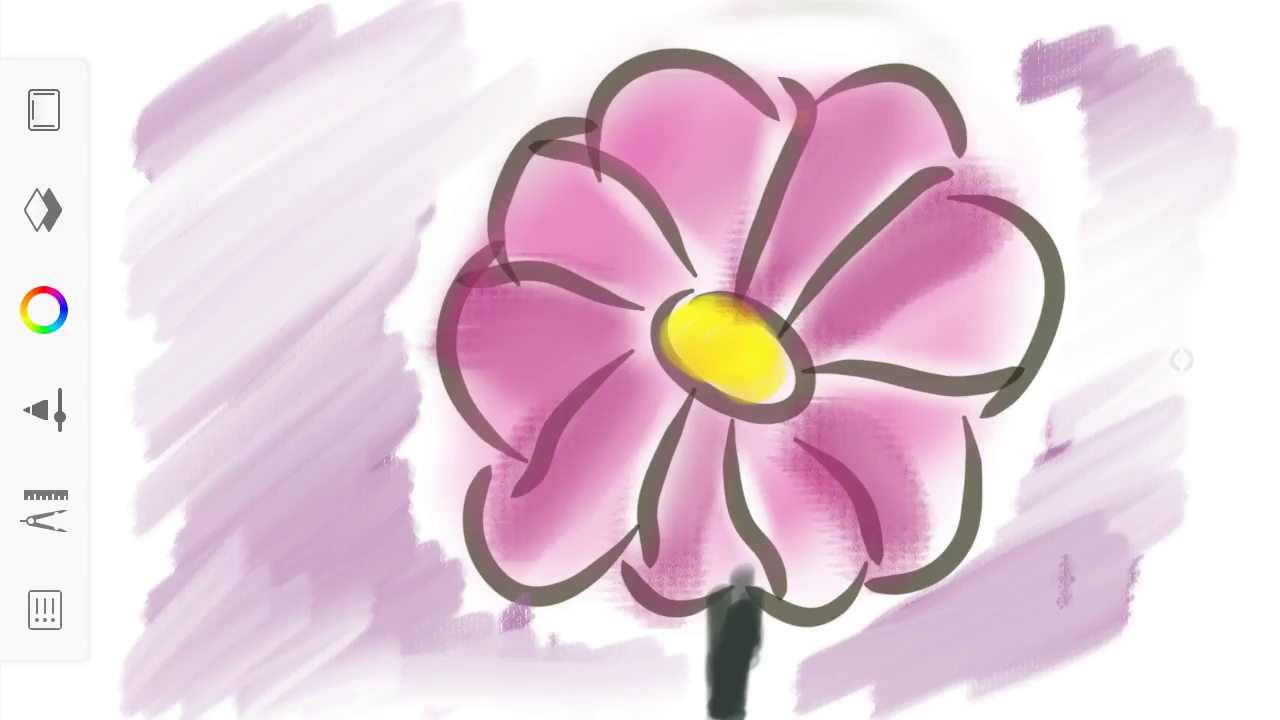
drag(250, 500, 90, 600)
drag(260, 340, 80, 480)
drag(200, 260, 20, 480)
drag(240, 40, 10, 270)
mouse_move(270, 5)
mouse_down()
mouse_move(245, 55)
mouse_move(20, 280)
mouse_up()
drag(260, 330, 40, 660)
mouse_move(130, 690)
mouse_down()
mouse_move(410, 690)
mouse_move(560, 640)
mouse_up()
drag(480, 690, 400, 455)
Blend pale strokes along the flower's left edge and add darker lilac crosshatching upper left.
mouse_move(400, 390)
mouse_down()
mouse_move(420, 630)
mouse_move(440, 600)
mouse_up()
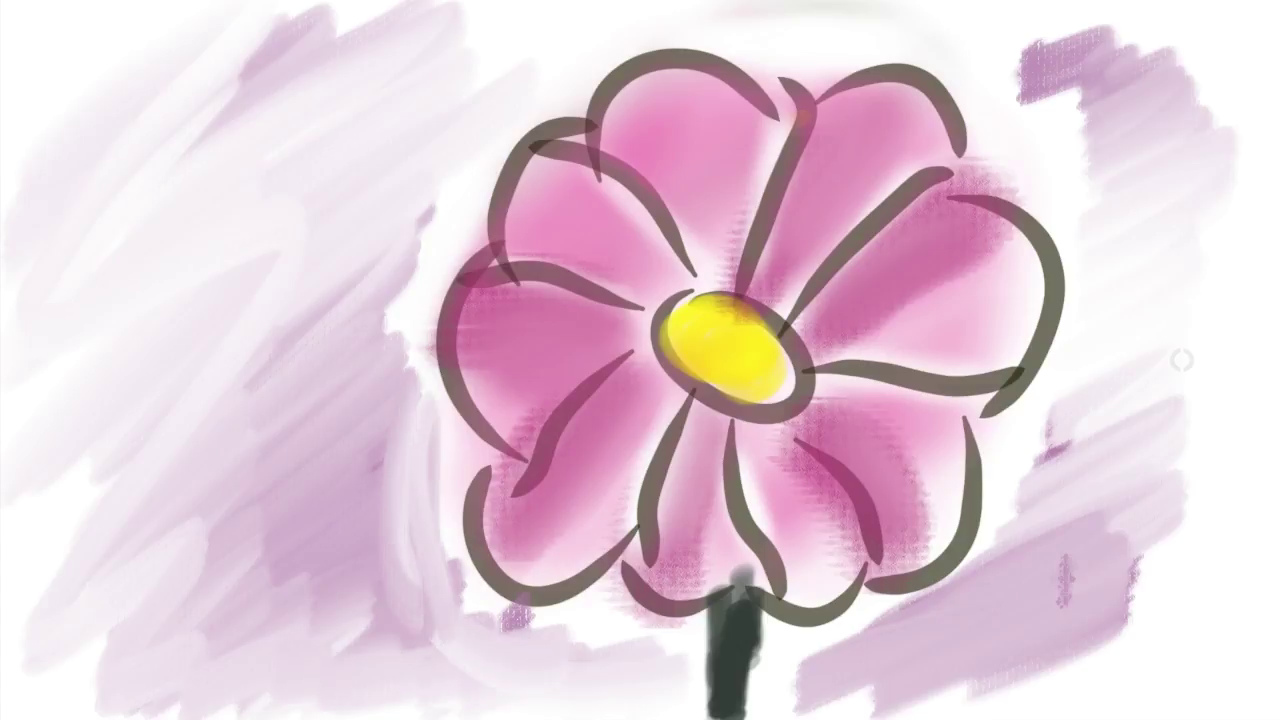
drag(410, 450, 215, 585)
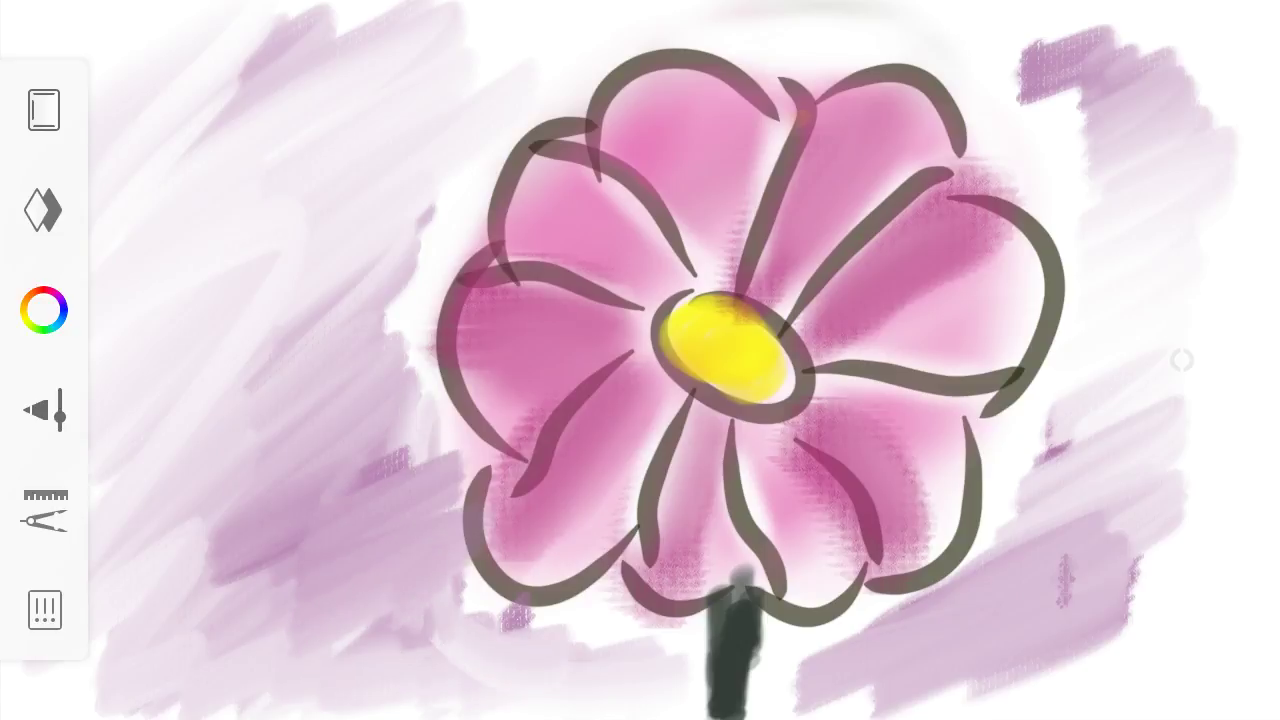
drag(440, 450, 185, 545)
drag(385, 425, 150, 530)
drag(360, 335, 235, 440)
drag(430, 210, 245, 335)
drag(465, 145, 330, 245)
Finish darker lilac crosshatching at the upper left, undoing the darker strokes tried on the right.
drag(510, 85, 375, 185)
mouse_move(595, 35)
mouse_down()
mouse_move(415, 130)
mouse_move(390, 210)
mouse_move(400, 280)
mouse_move(370, 440)
mouse_move(370, 530)
mouse_up()
drag(1072, 88, 1008, 145)
drag(1135, 82, 1042, 200)
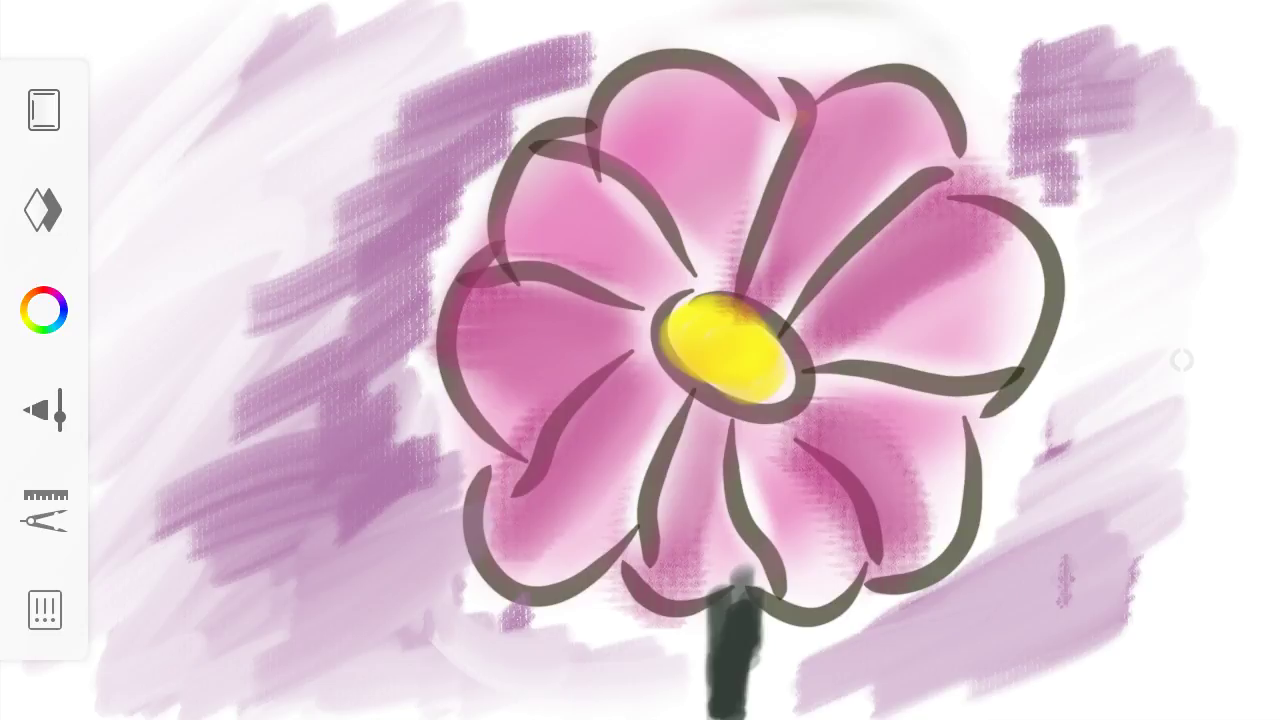
drag(1130, 155, 1090, 255)
mouse_move(1205, 215)
mouse_down()
mouse_move(1120, 315)
mouse_move(1080, 505)
mouse_move(1010, 600)
mouse_up()
drag(1090, 540, 950, 640)
key(ctrl+z)
key(ctrl+z)
key(ctrl+z)
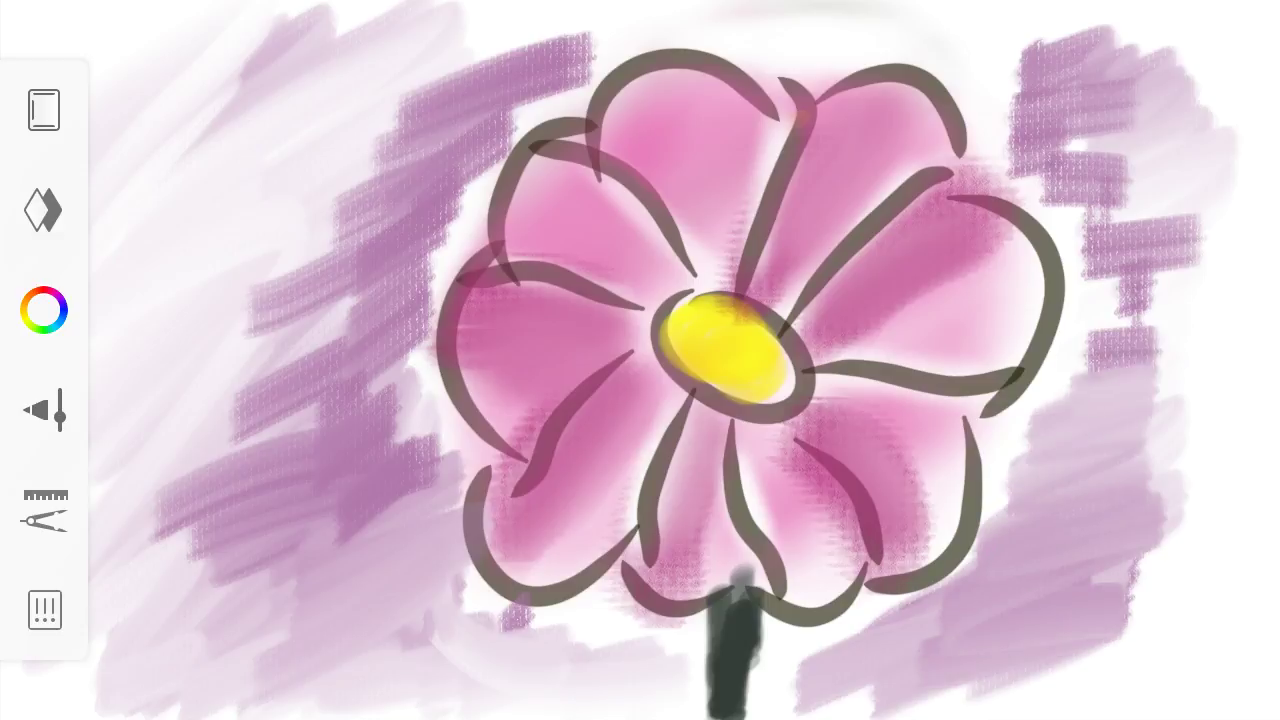
key(ctrl+z)
key(ctrl+z)
key(ctrl+z)
key(ctrl+z)
key(ctrl+z)
Paint light lilac over the top-right background and cover the left dark crosshatching.
mouse_move(1200, 35)
mouse_down()
mouse_move(990, 110)
mouse_move(935, 80)
mouse_up()
mouse_move(1090, 40)
mouse_down()
mouse_move(790, 50)
mouse_move(390, 160)
mouse_up()
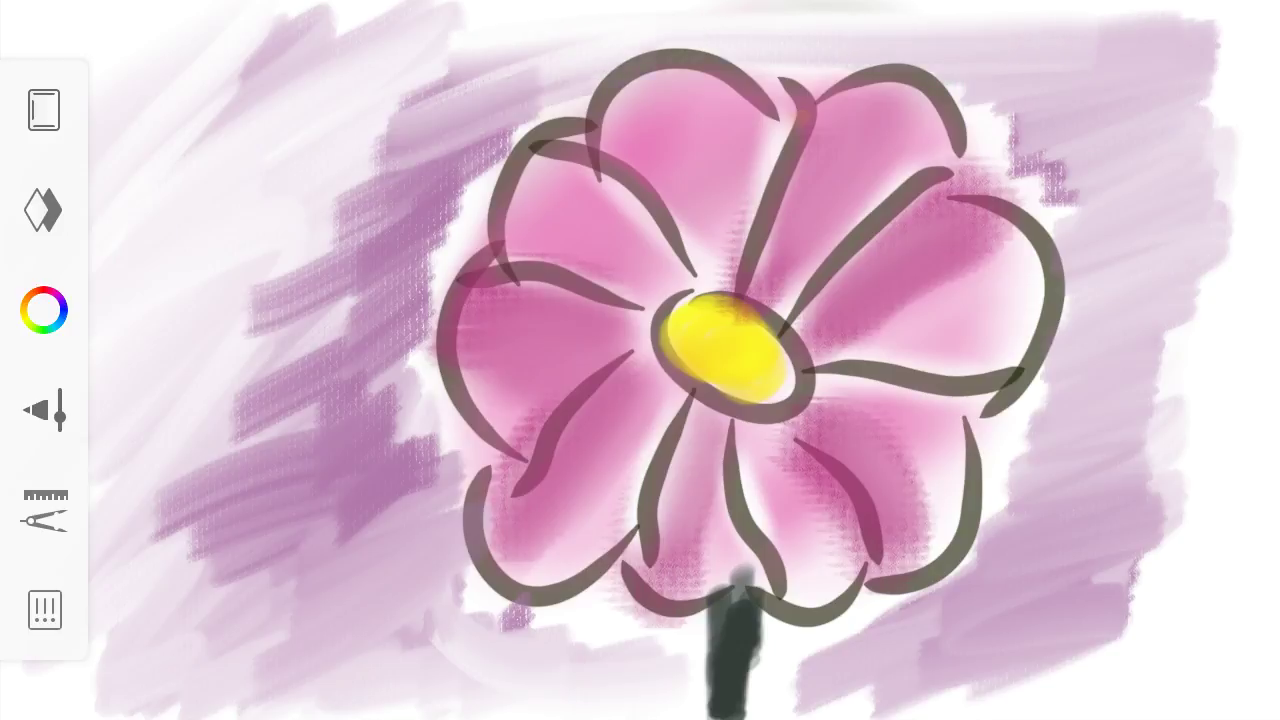
drag(600, 60, 310, 230)
drag(490, 160, 210, 340)
drag(440, 240, 225, 400)
drag(428, 300, 205, 460)
drag(426, 380, 230, 590)
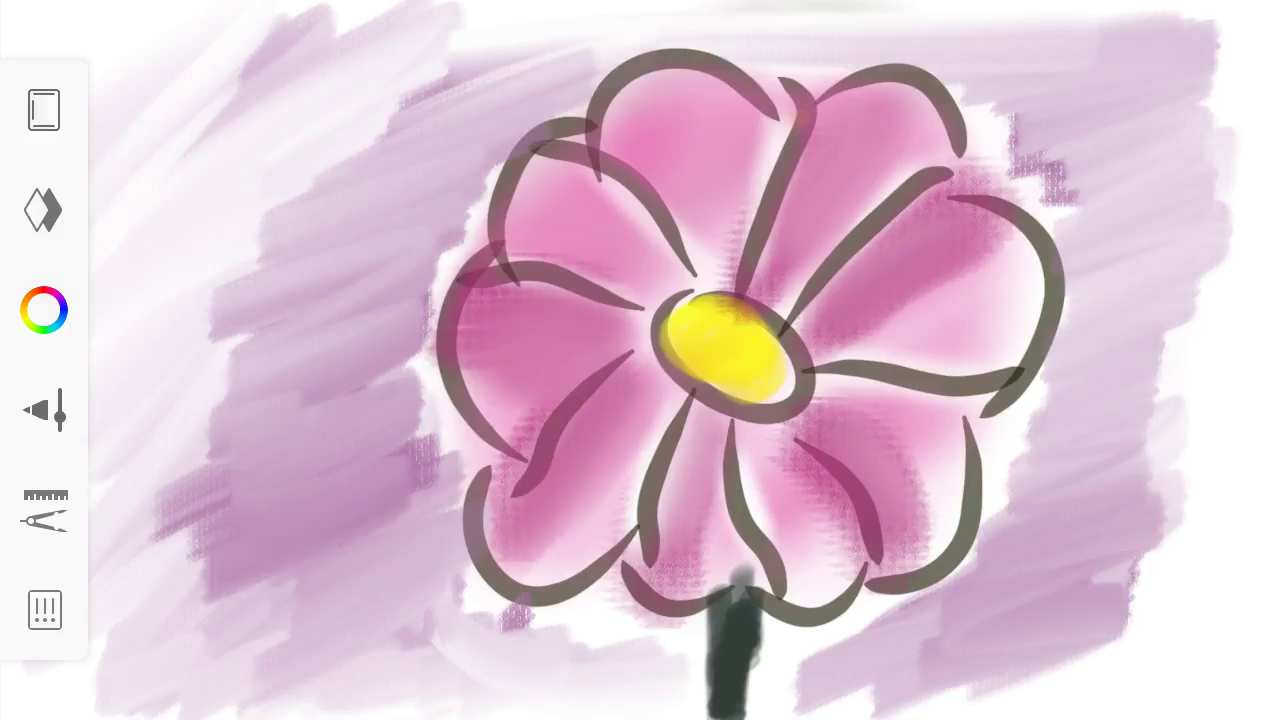
drag(430, 500, 180, 640)
drag(390, 585, 205, 680)
mouse_move(320, 660)
mouse_down()
mouse_move(200, 560)
mouse_move(210, 300)
mouse_move(400, 140)
mouse_move(300, 50)
mouse_up()
Brush light lilac zigzags across the left background out to the left edge.
drag(390, 40, 175, 170)
drag(390, 220, 130, 530)
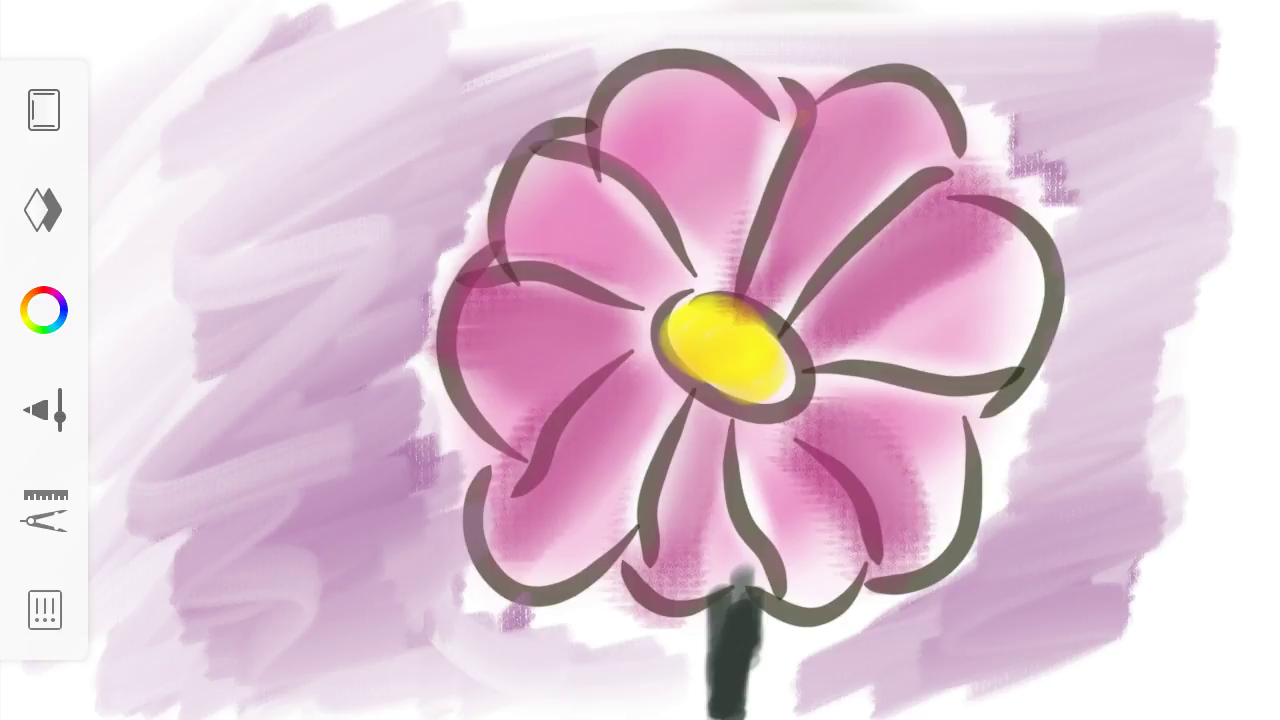
drag(380, 430, 155, 620)
drag(400, 520, 185, 665)
drag(290, 565, 195, 420)
drag(370, 390, 160, 470)
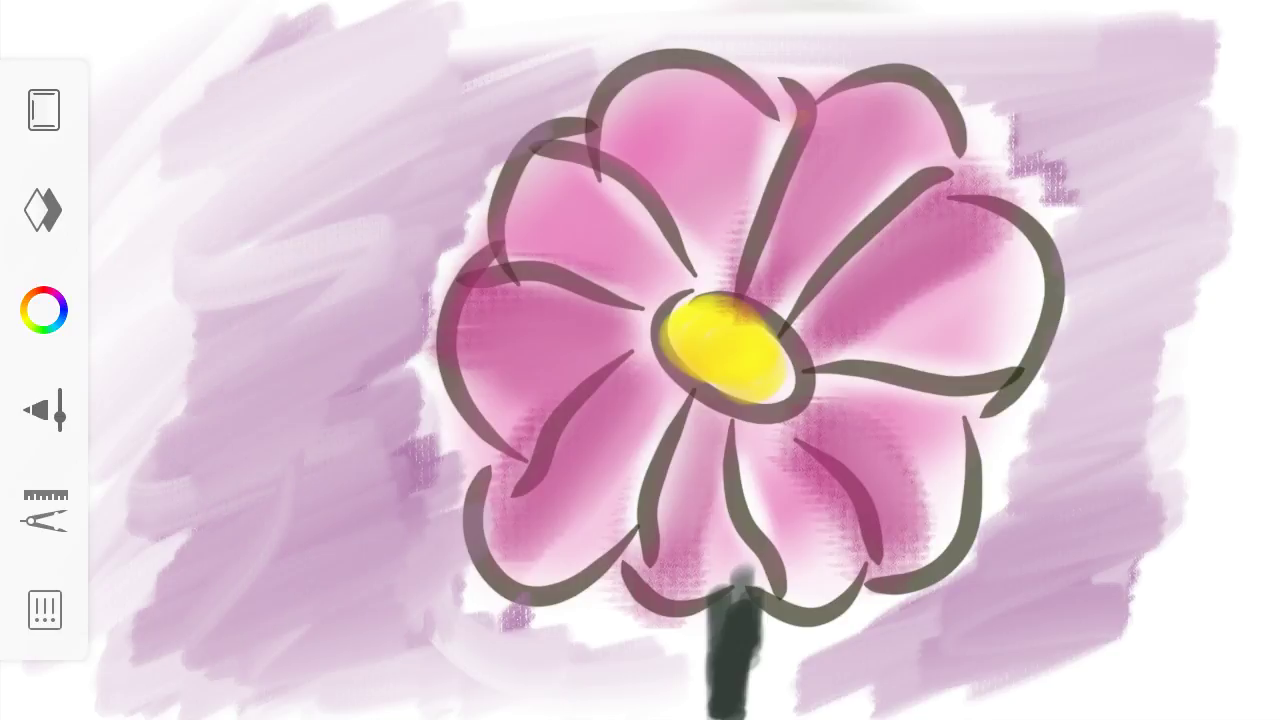
drag(385, 240, 130, 340)
drag(260, 380, 20, 600)
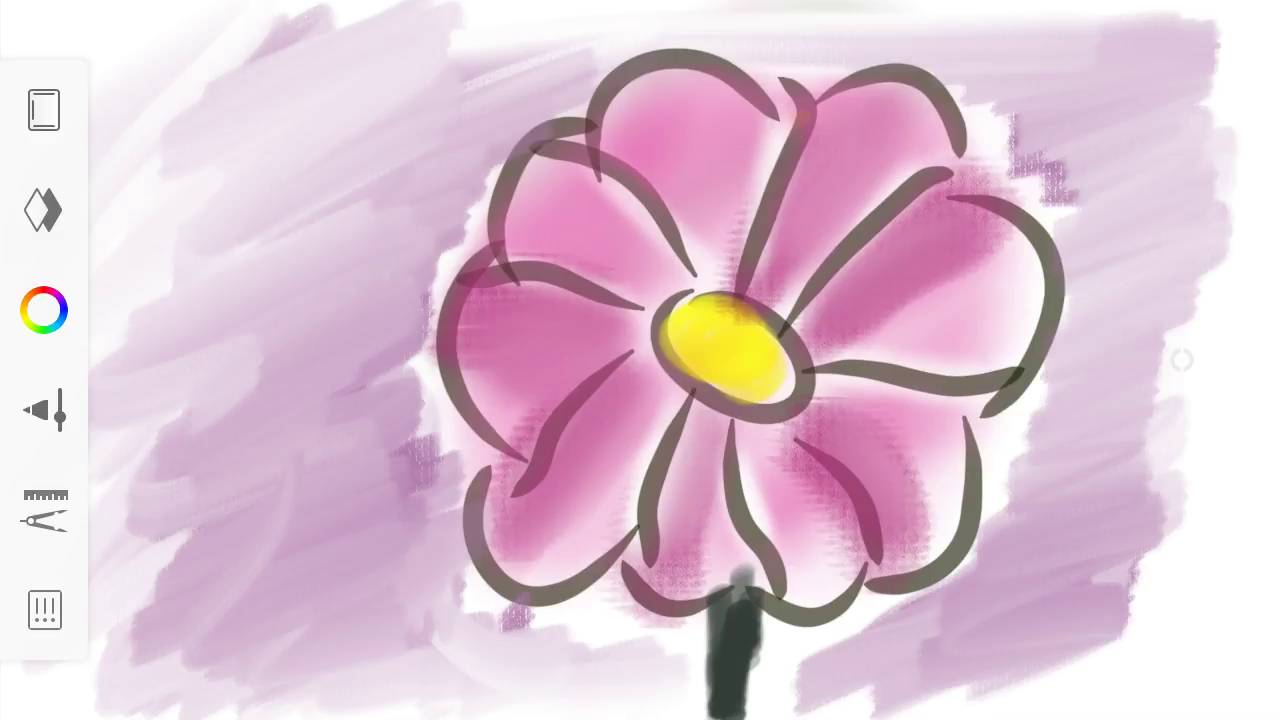
Paint lilac along the flower's lower-left edge and a wide band across the bottom left.
drag(540, 585, 445, 650)
drag(535, 610, 600, 660)
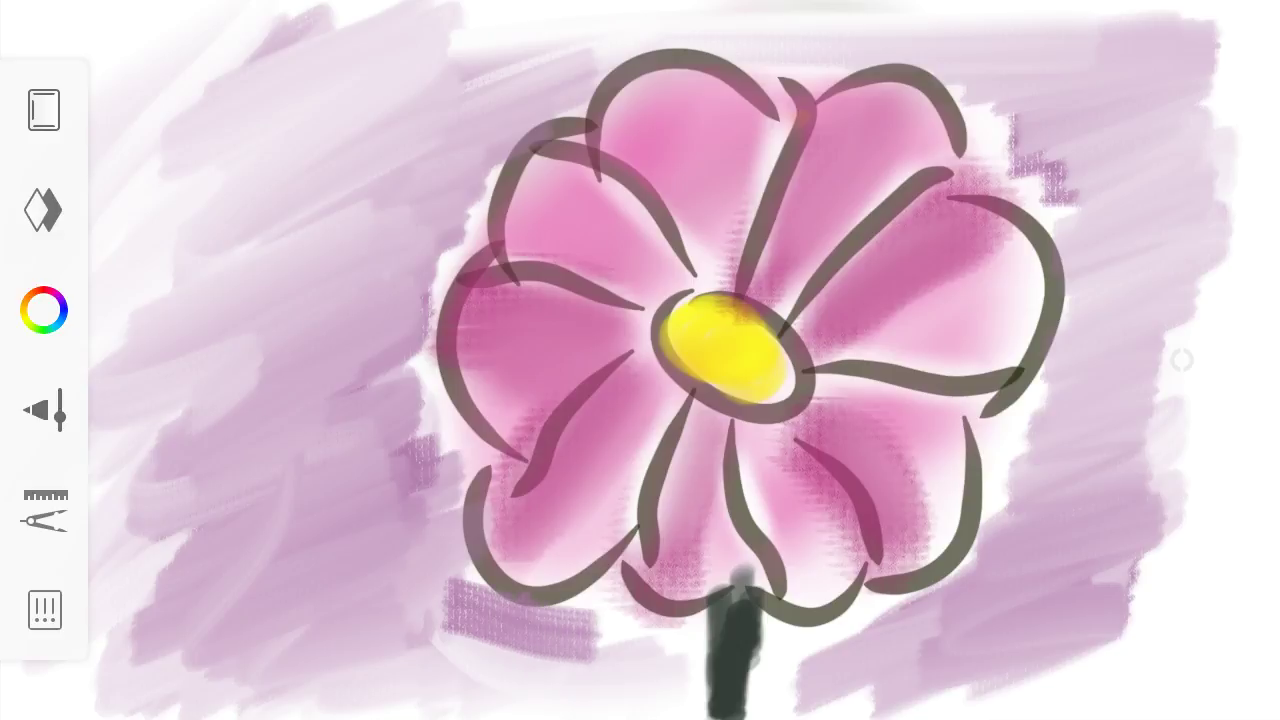
drag(590, 605, 350, 645)
mouse_move(450, 665)
mouse_down()
mouse_move(610, 622)
mouse_move(380, 690)
mouse_move(250, 705)
mouse_up()
drag(605, 690, 140, 700)
mouse_move(580, 645)
mouse_down()
mouse_move(390, 660)
mouse_move(190, 655)
mouse_move(160, 640)
mouse_up()
drag(500, 670, 160, 675)
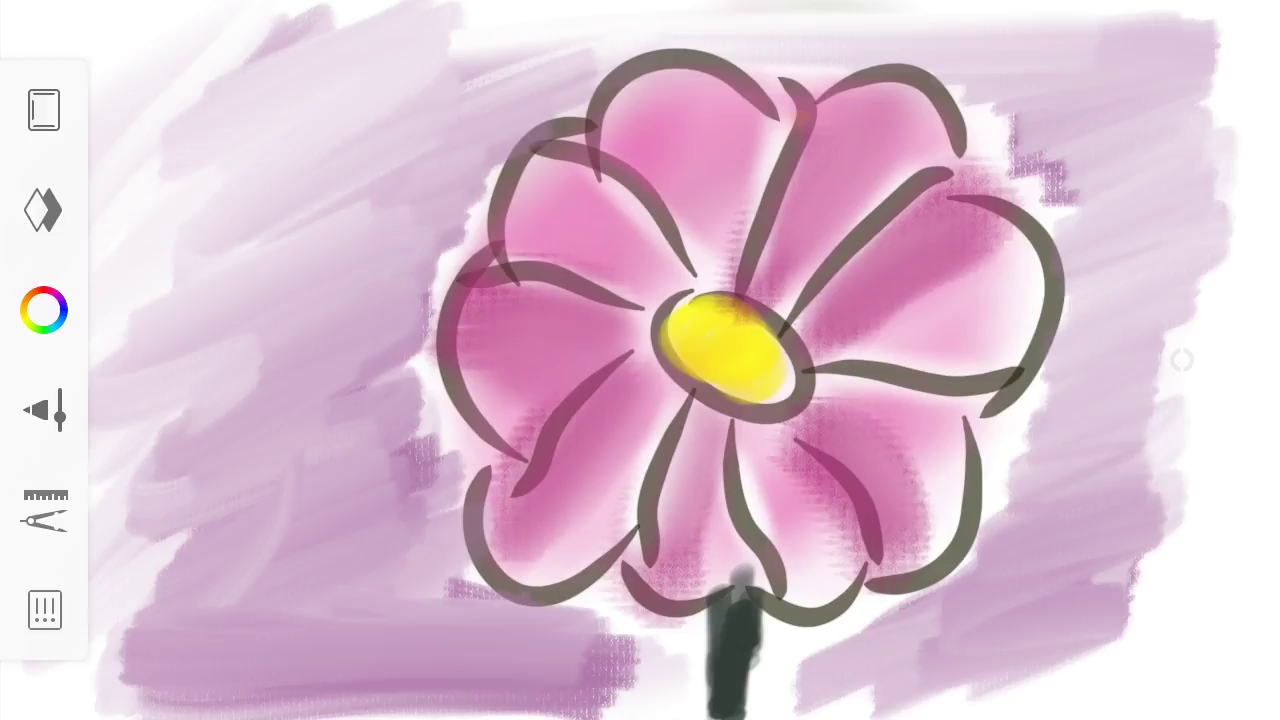
drag(600, 695, 120, 690)
mouse_move(640, 670)
mouse_down()
mouse_move(400, 690)
mouse_move(30, 680)
mouse_up()
Extend the bottom lilac band to the left edge and fill it more densely.
drag(160, 665, 60, 665)
drag(205, 650, 45, 650)
drag(195, 610, 30, 620)
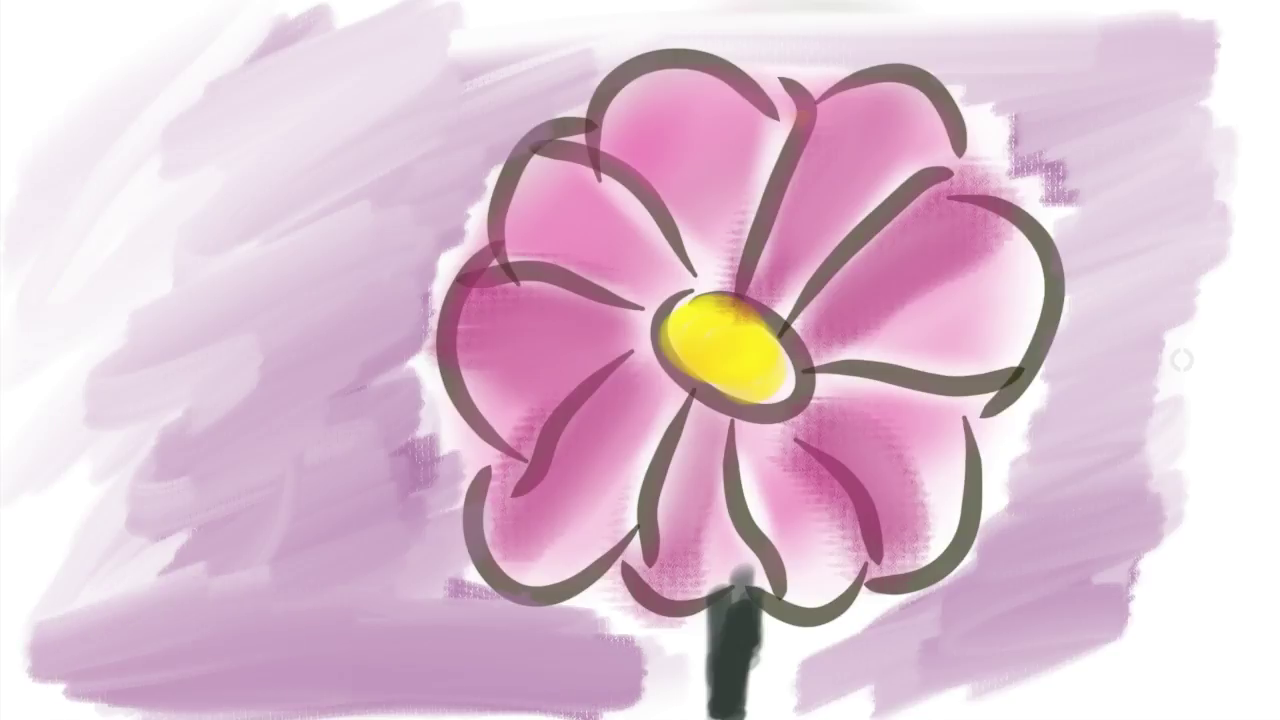
drag(240, 590, 20, 645)
drag(380, 680, 50, 670)
mouse_move(550, 712)
mouse_down()
mouse_move(390, 670)
mouse_move(65, 700)
mouse_up()
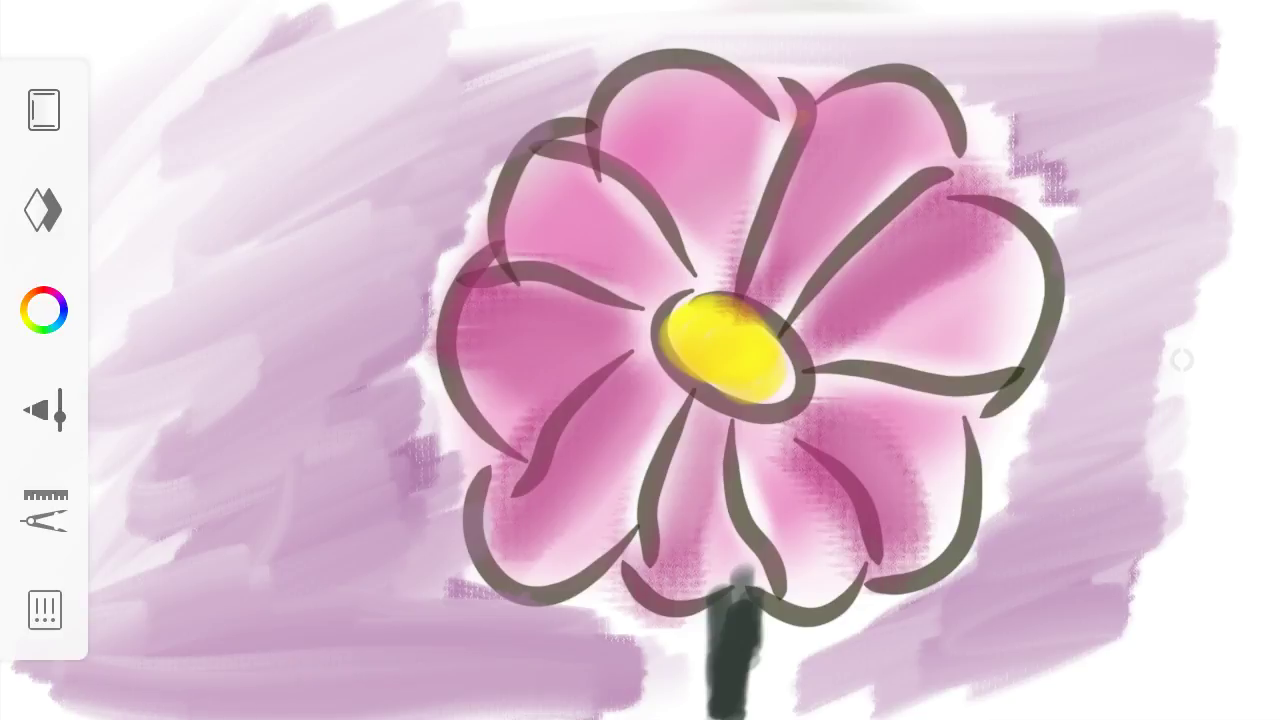
Pick a pale yellow-green colour in the colour choices.
click(44, 310)
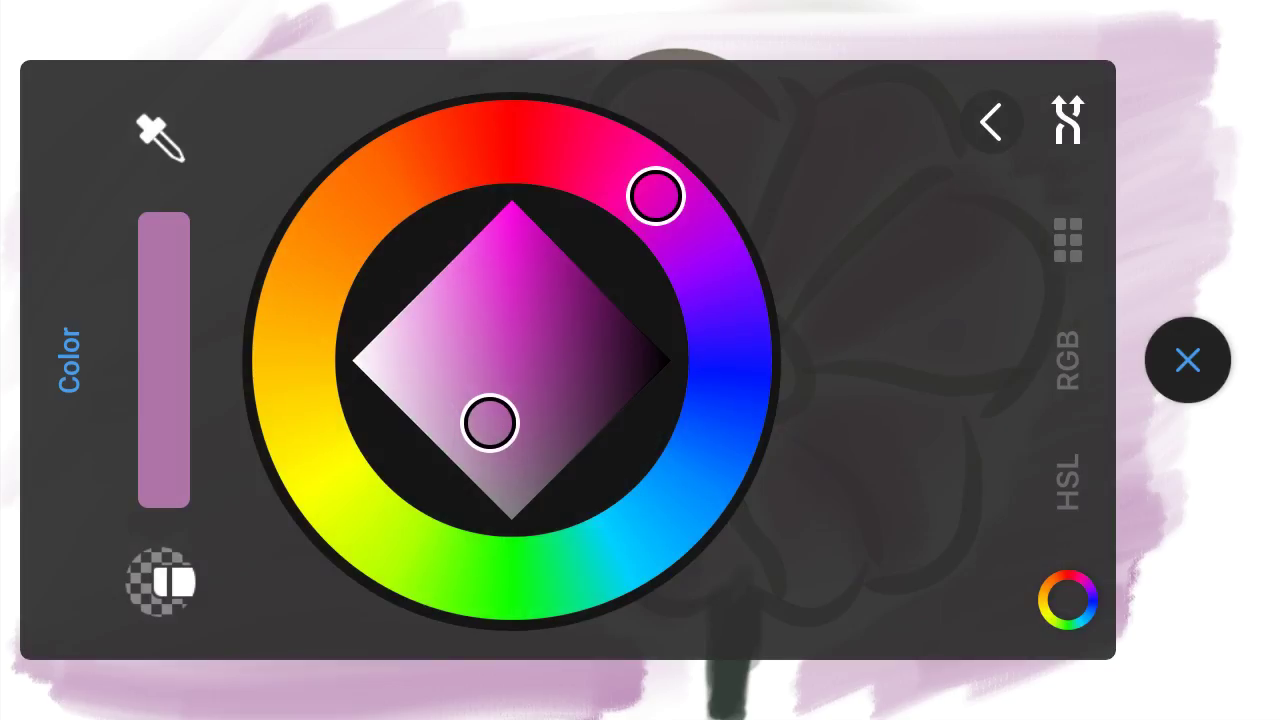
drag(346, 503, 378, 532)
mouse_move(490, 424)
mouse_down()
mouse_move(606, 300)
mouse_move(440, 309)
mouse_move(397, 354)
mouse_move(405, 378)
mouse_move(458, 398)
mouse_up()
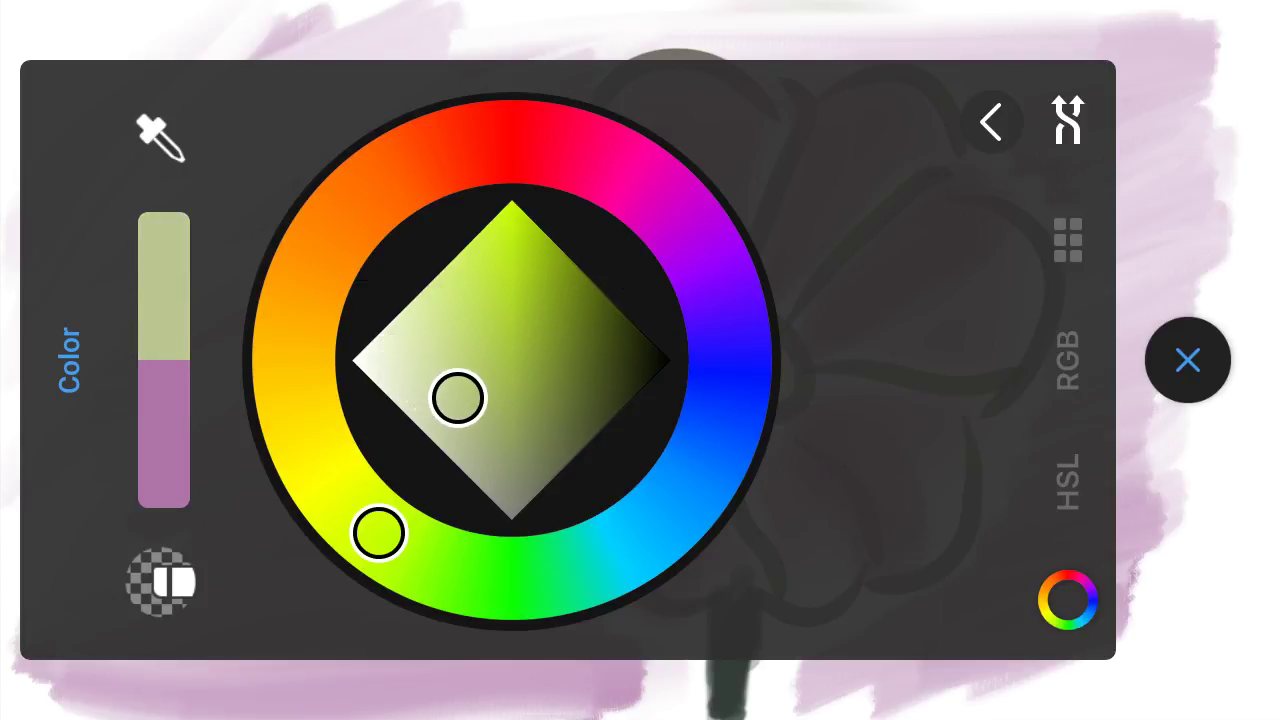
click(1188, 360)
Paint pale green strokes up from the bottom along the flower's left side.
mouse_move(660, 718)
mouse_down()
mouse_move(650, 626)
mouse_move(476, 574)
mouse_move(432, 428)
mouse_up()
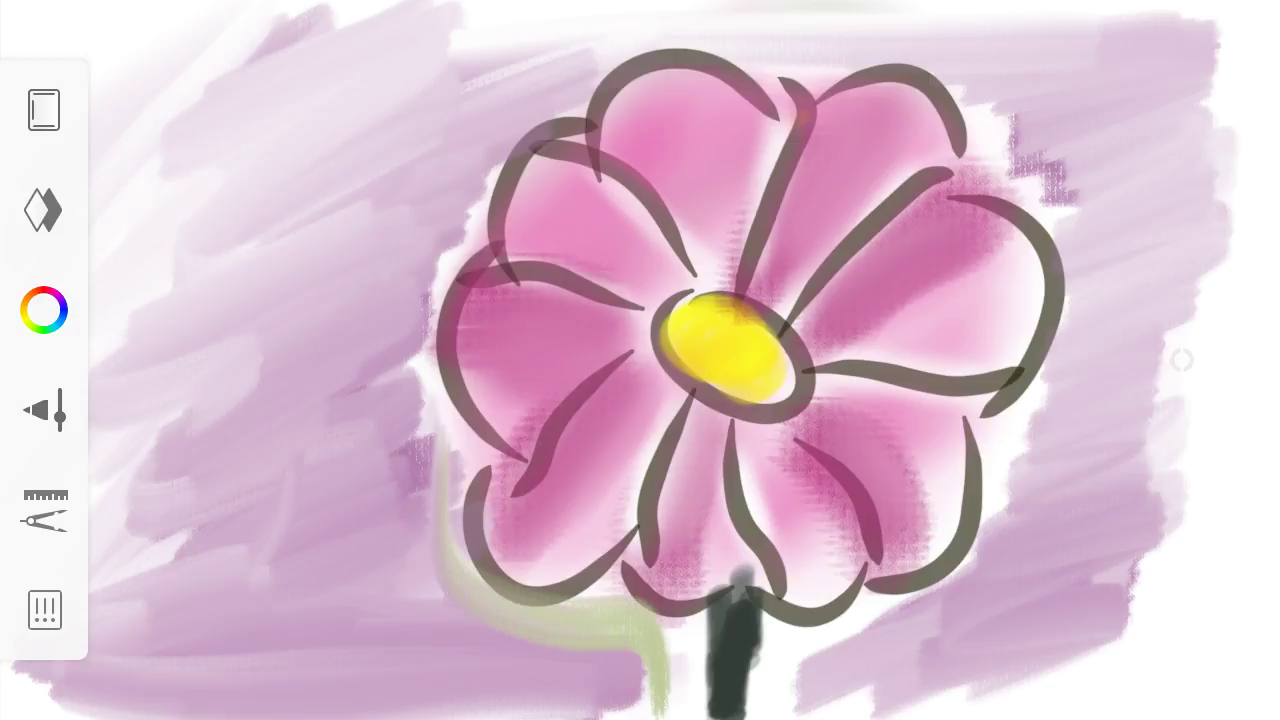
mouse_move(670, 690)
mouse_down()
mouse_move(438, 492)
mouse_move(403, 255)
mouse_up()
mouse_move(432, 436)
mouse_down()
mouse_move(426, 290)
mouse_move(482, 196)
mouse_move(455, 286)
mouse_up()
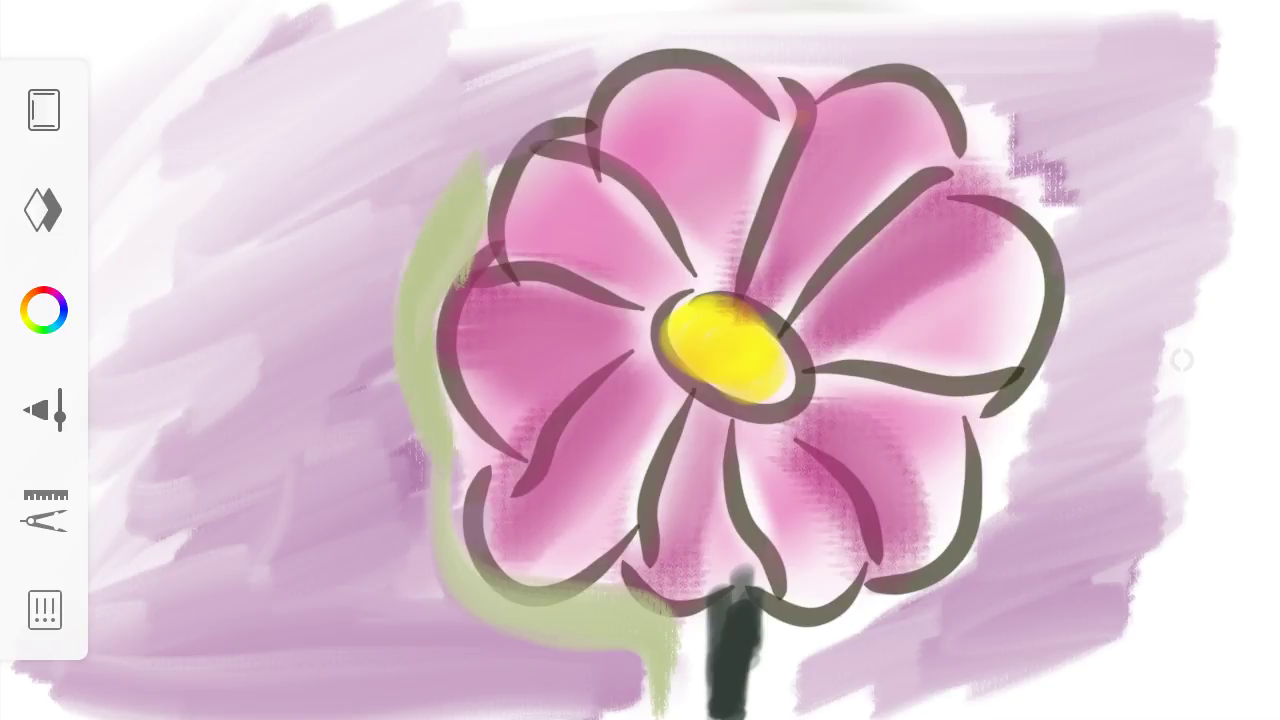
scroll(467, 530, up, 5)
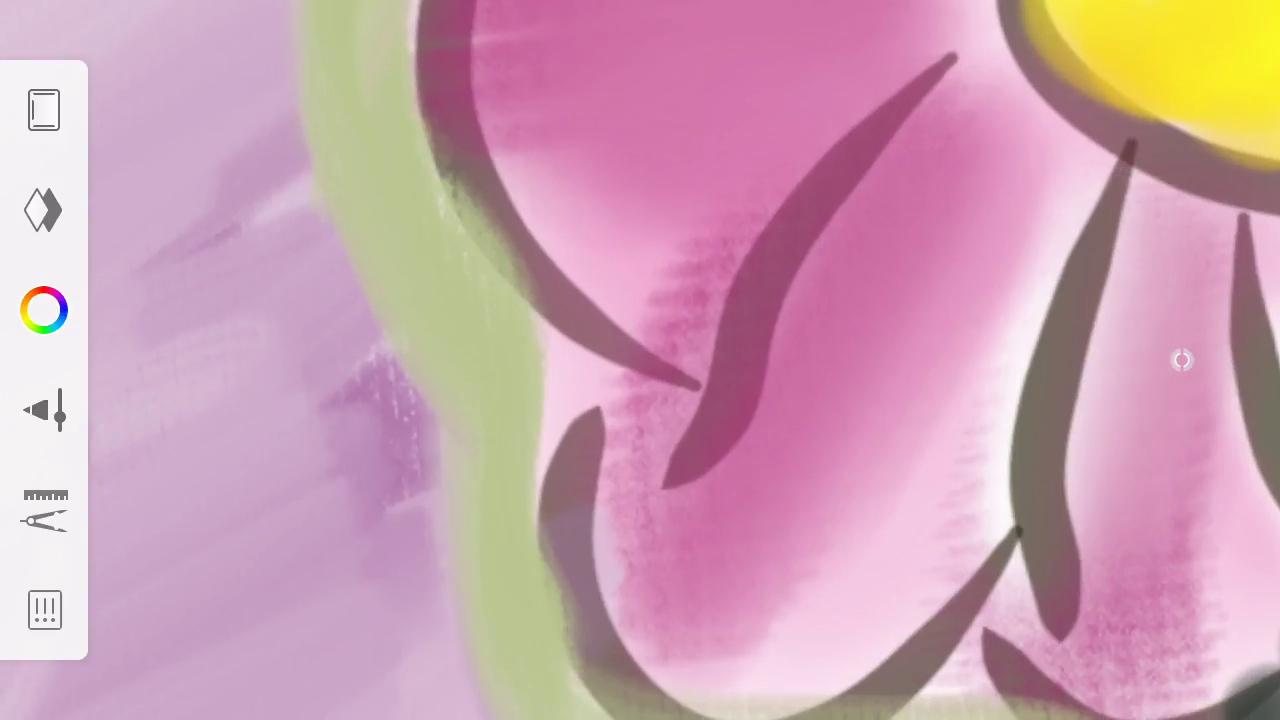
scroll(1182, 360, down, 5)
scroll(1182, 360, down, 1)
scroll(1182, 360, up, 4)
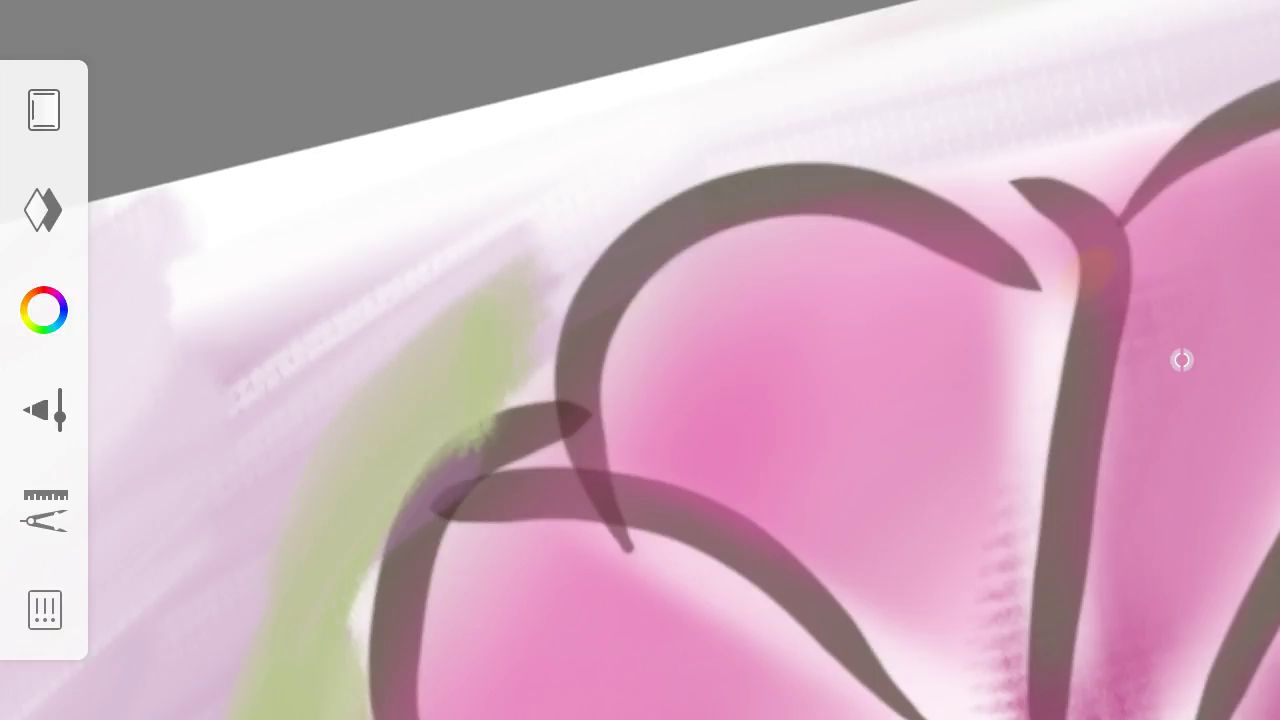
Arc green over the flower's top left and start it around the lower right.
drag(475, 430, 860, 100)
scroll(1182, 360, down, 3)
scroll(1182, 360, down, 3)
scroll(1182, 360, up, 2)
scroll(1182, 360, down, 2)
scroll(1182, 360, up, 1)
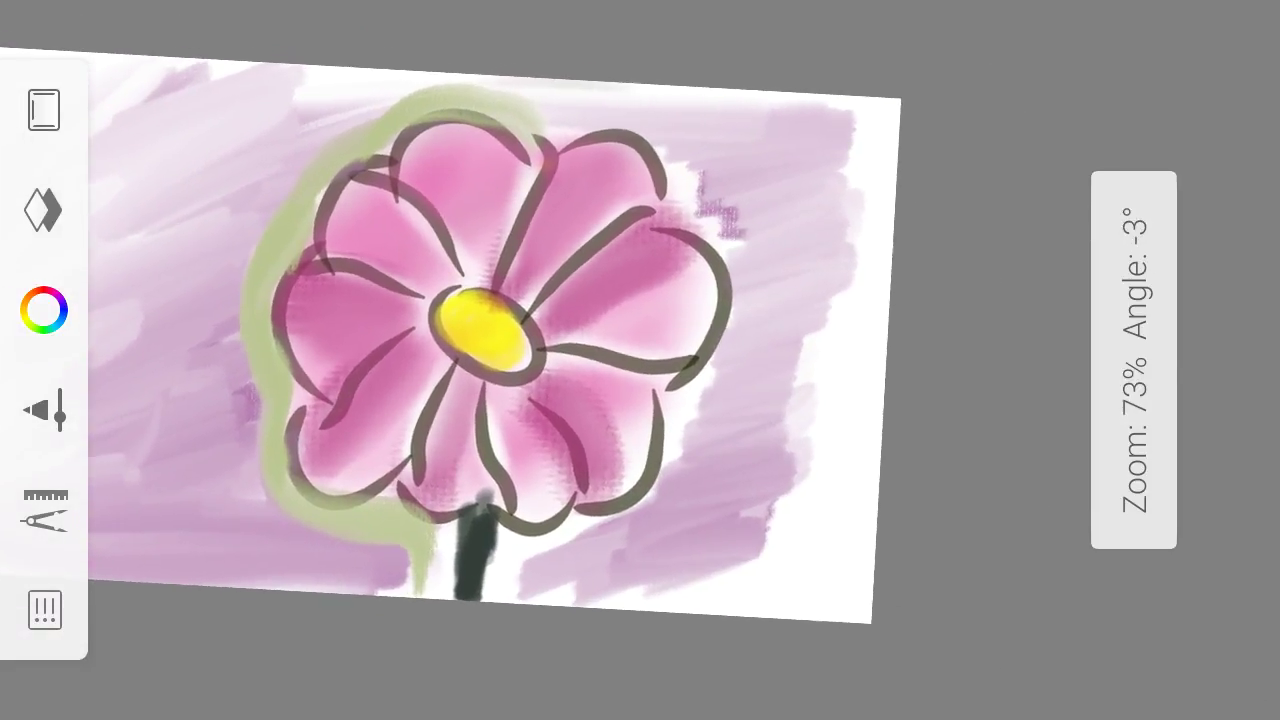
drag(520, 545, 688, 450)
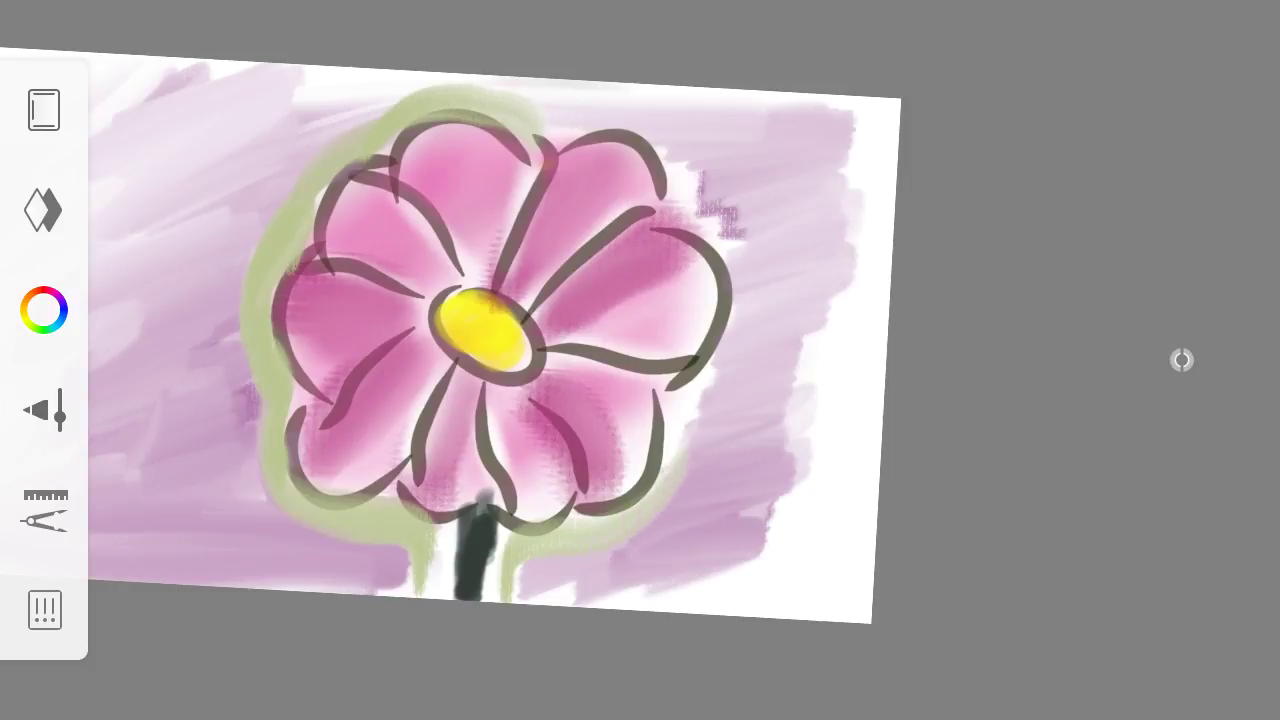
Extend green up and over the flower's right side, then lighten the right background with pale strokes.
drag(688, 450, 740, 330)
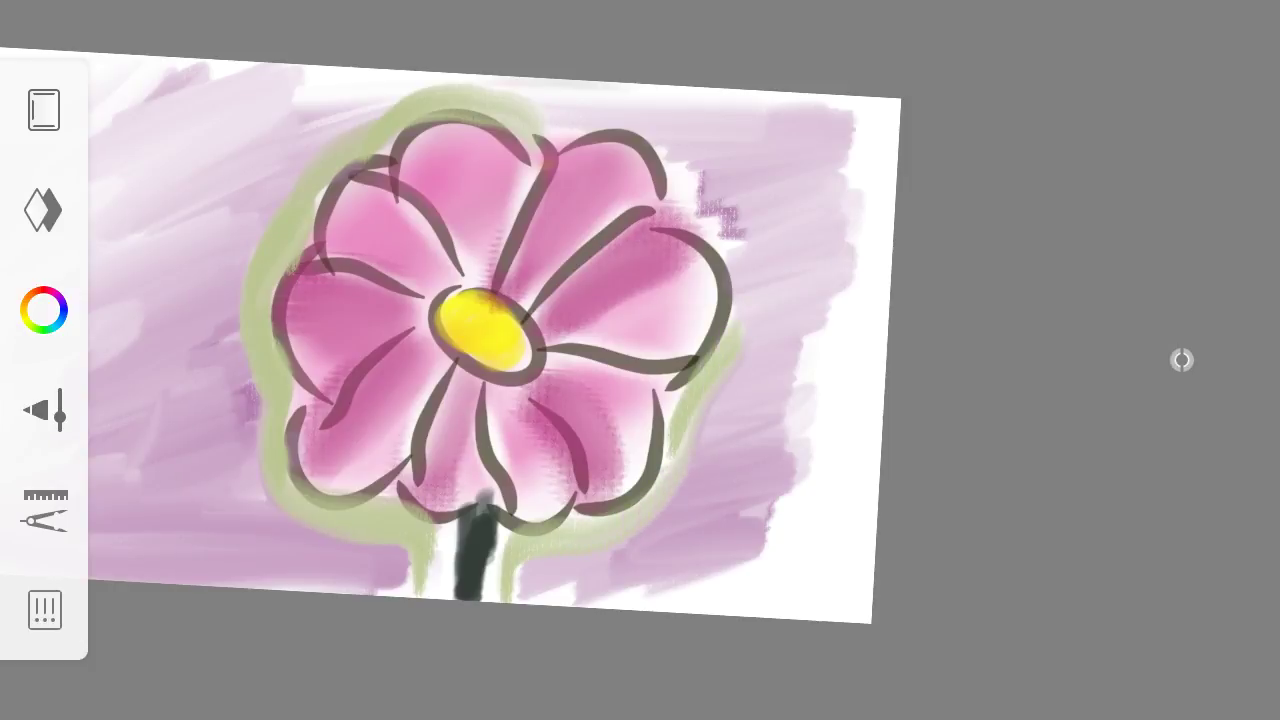
mouse_move(745, 260)
mouse_down()
mouse_move(650, 145)
mouse_move(510, 115)
mouse_move(595, 95)
mouse_move(690, 170)
mouse_move(748, 242)
mouse_up()
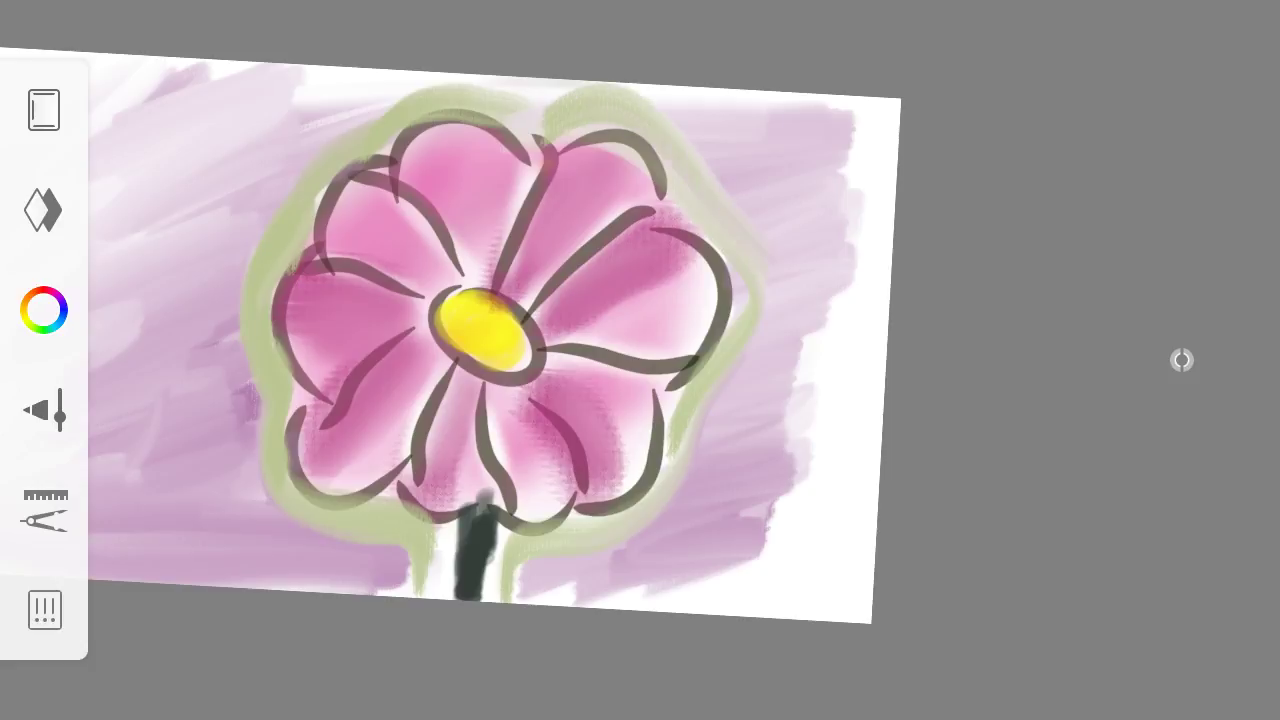
mouse_move(650, 515)
mouse_down()
mouse_move(795, 370)
mouse_move(815, 325)
mouse_move(680, 480)
mouse_up()
drag(835, 400, 580, 600)
mouse_move(790, 510)
mouse_down()
mouse_move(635, 600)
mouse_move(660, 600)
mouse_up()
drag(740, 470, 612, 605)
mouse_move(720, 185)
mouse_down()
mouse_move(845, 105)
mouse_move(685, 185)
mouse_up()
drag(675, 100, 860, 220)
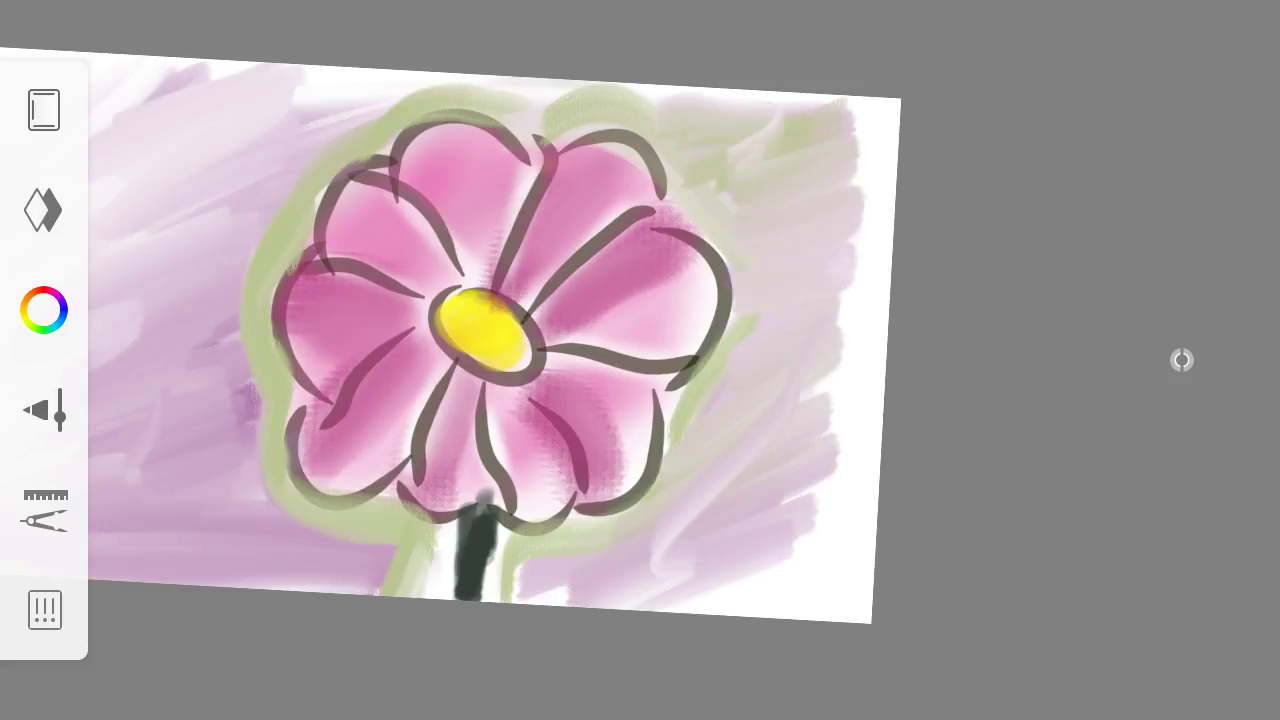
drag(712, 496, 638, 574)
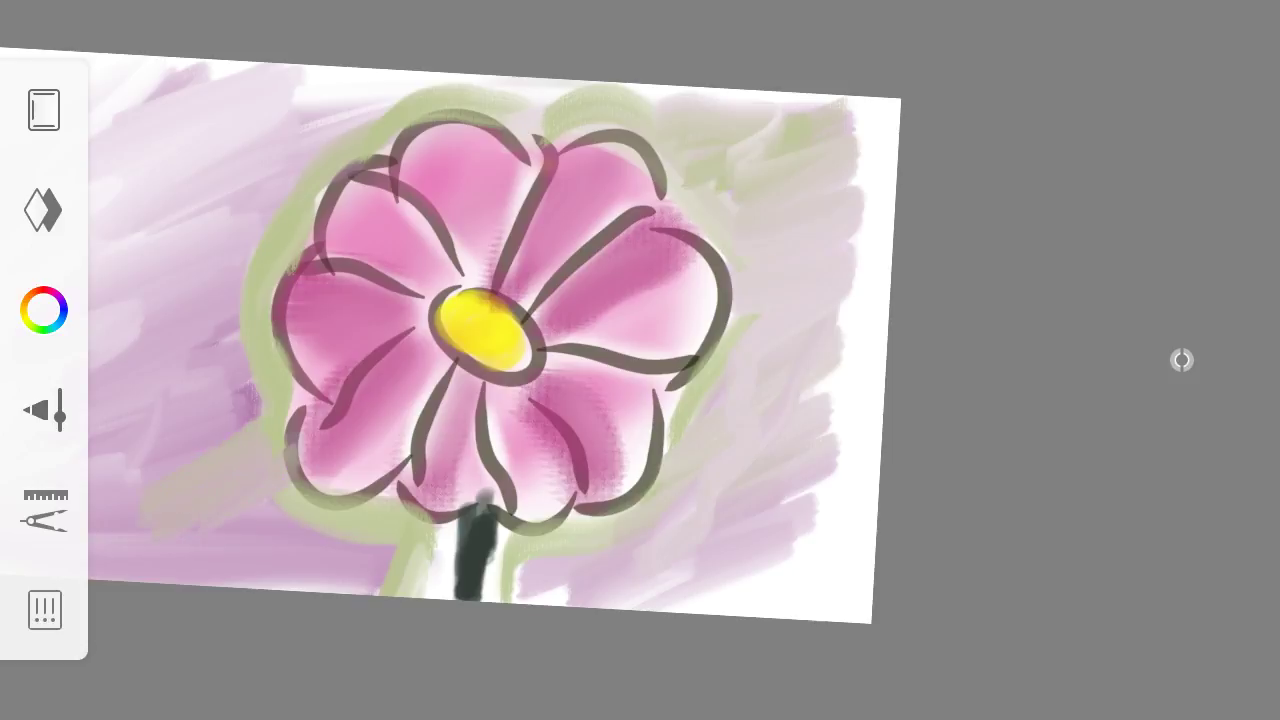
Lighten the left background and stem base, and add green-purple strokes at lower right.
drag(180, 452, 285, 340)
drag(314, 200, 212, 252)
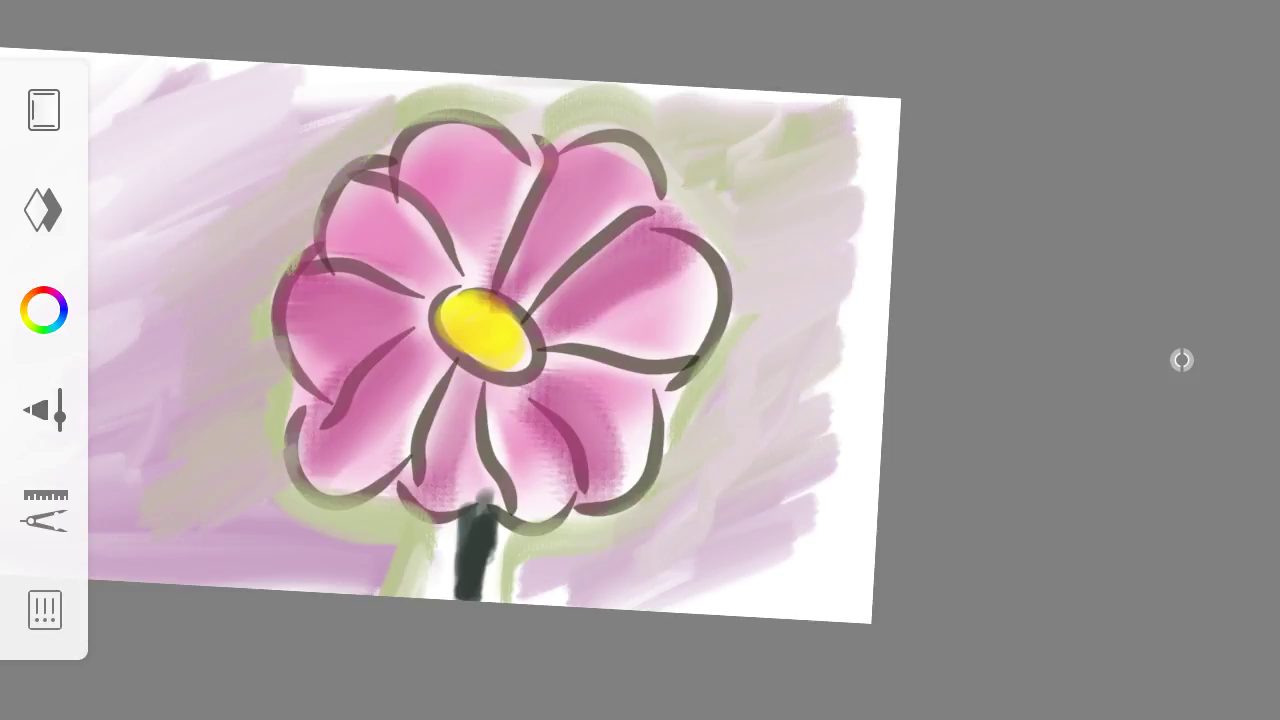
drag(410, 90, 190, 225)
drag(410, 135, 160, 320)
drag(285, 290, 180, 420)
mouse_move(220, 525)
mouse_down()
mouse_move(350, 590)
mouse_move(265, 586)
mouse_up()
drag(370, 525, 250, 565)
drag(365, 578, 265, 585)
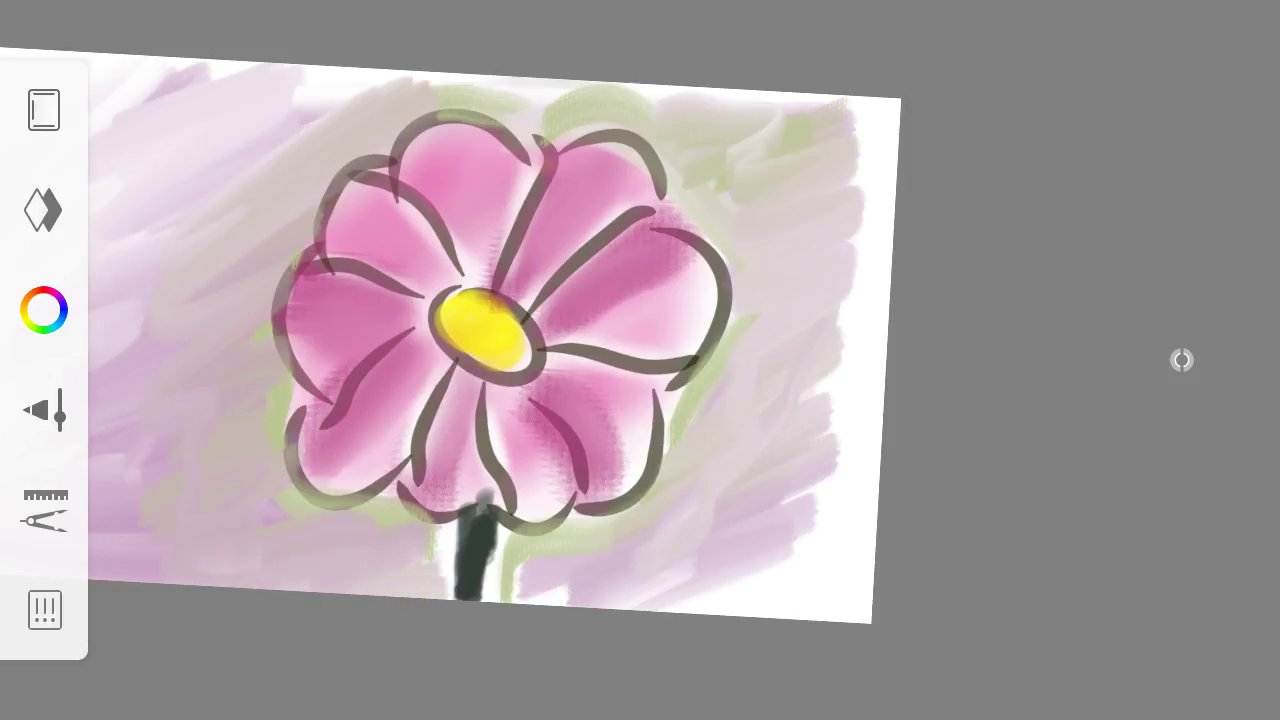
drag(568, 560, 815, 420)
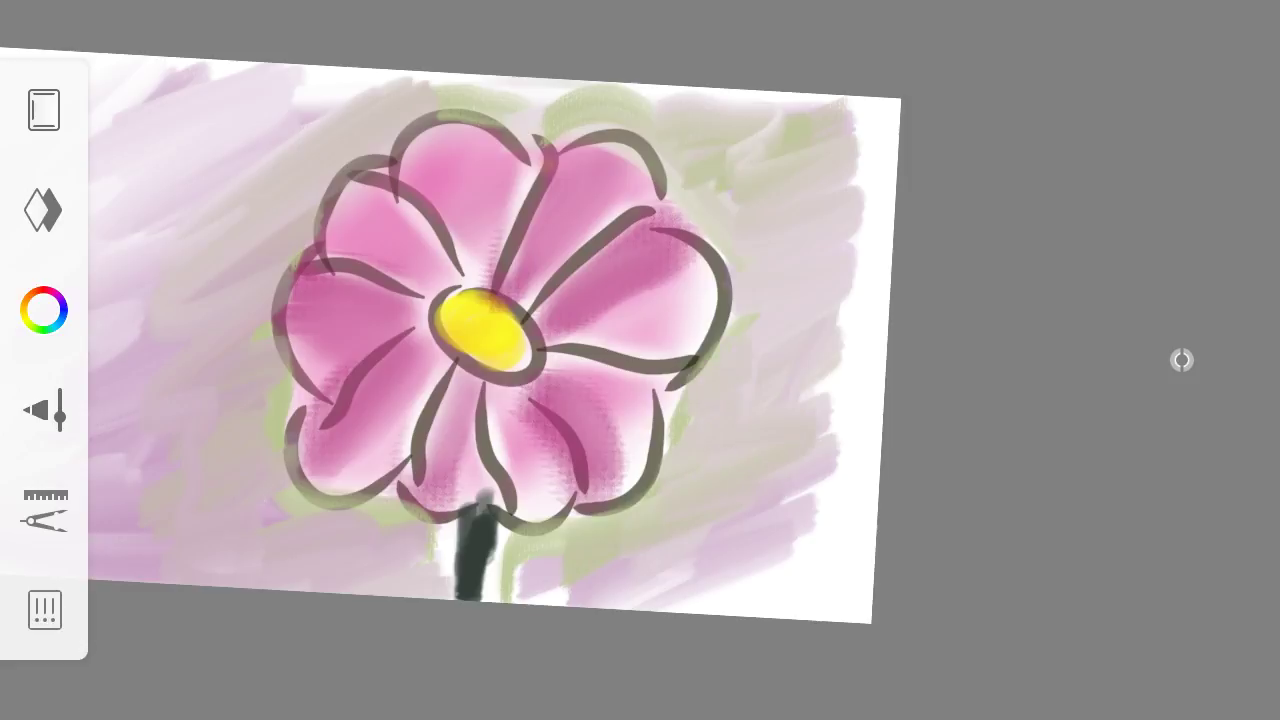
Straighten the canvas view and brush diagonal green washes over the left background.
drag(1182, 360, 1134, 360)
drag(1181, 250, 1181, 360)
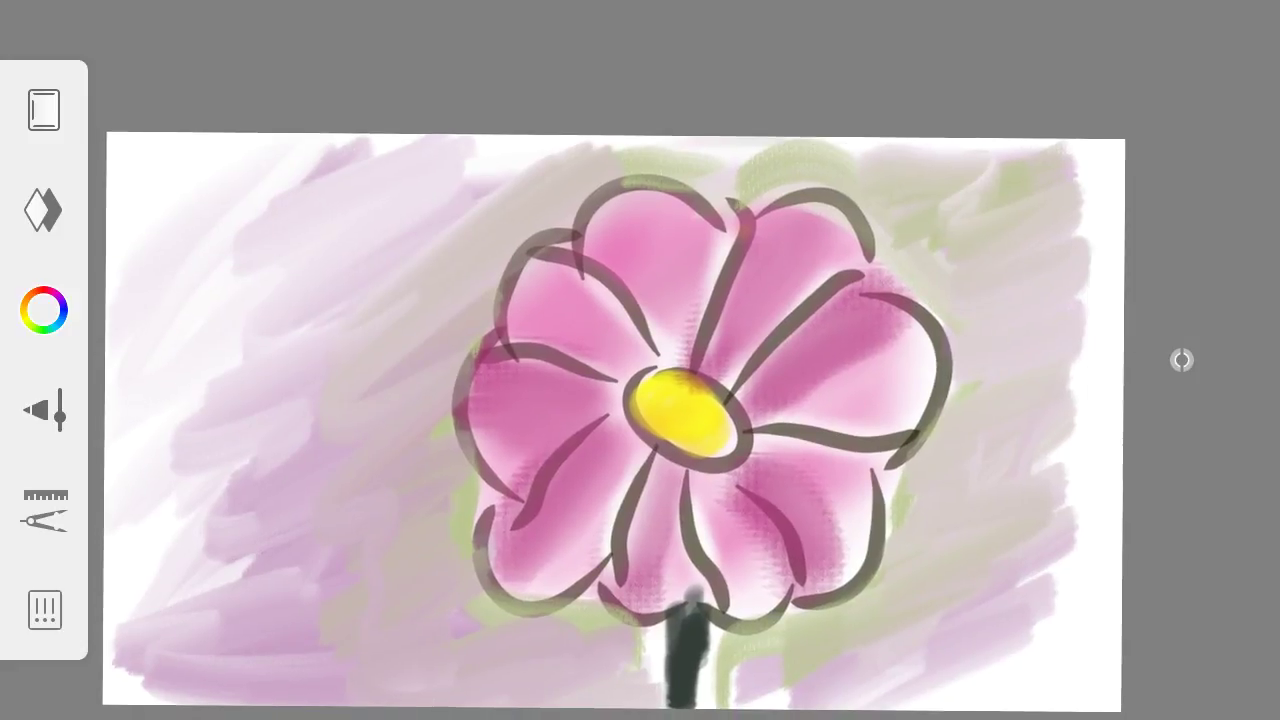
drag(200, 320, 395, 222)
drag(165, 440, 410, 350)
drag(175, 540, 440, 390)
mouse_move(205, 640)
mouse_down()
mouse_move(360, 540)
mouse_move(310, 420)
mouse_up()
Try whitish washes over the left background, then undo all of them.
drag(270, 356, 444, 236)
drag(136, 348, 424, 190)
drag(176, 284, 368, 150)
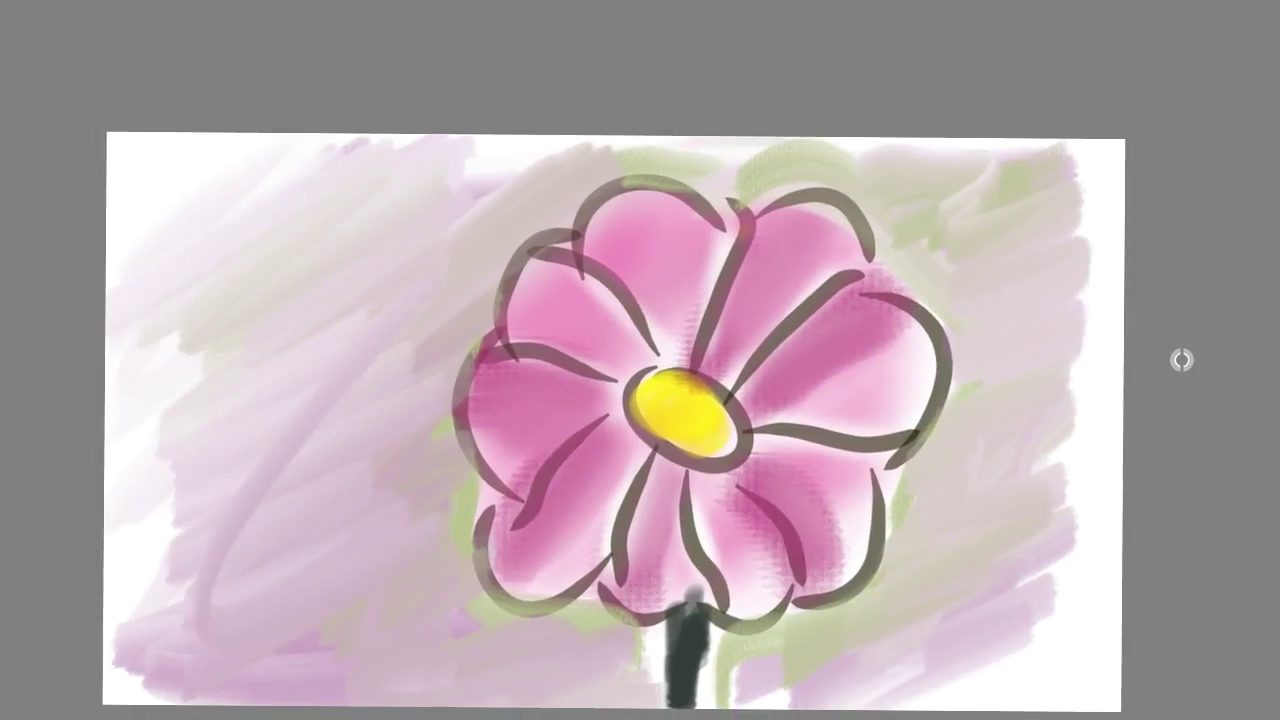
drag(178, 368, 400, 274)
drag(208, 538, 414, 402)
key(ctrl+z)
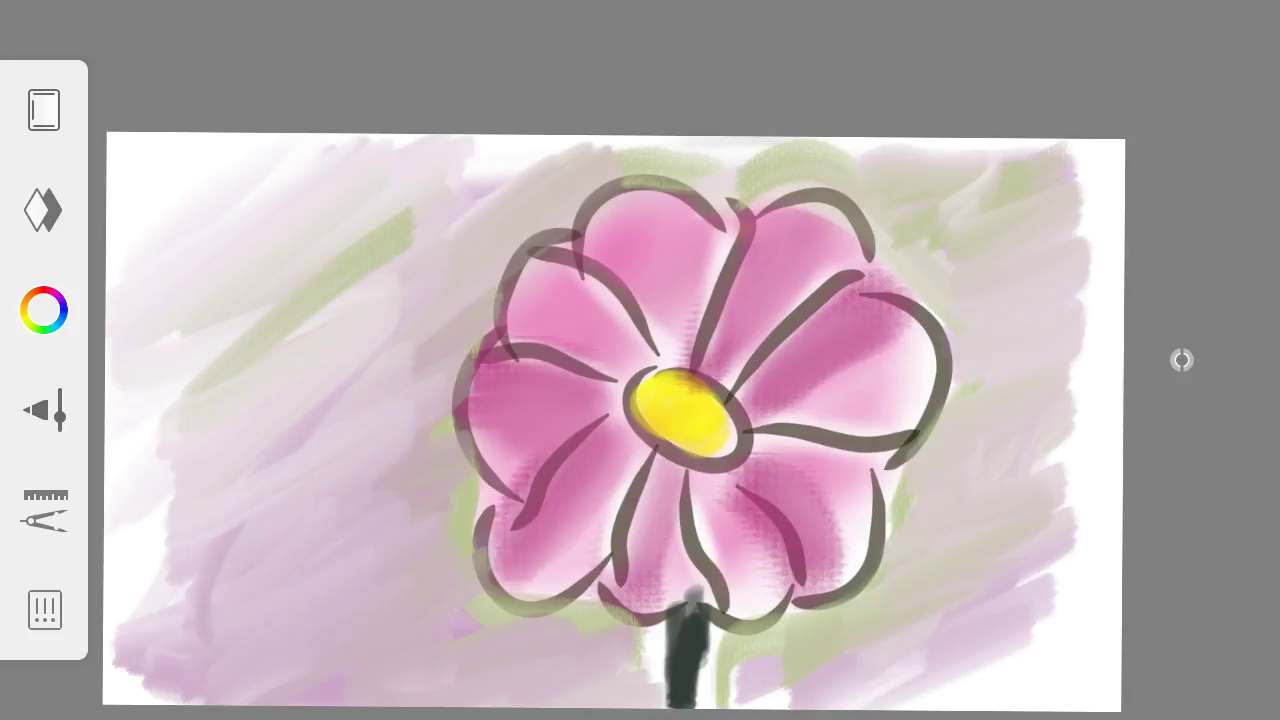
key(ctrl+z)
key(ctrl+z)
key(ctrl+z)
key(ctrl+z)
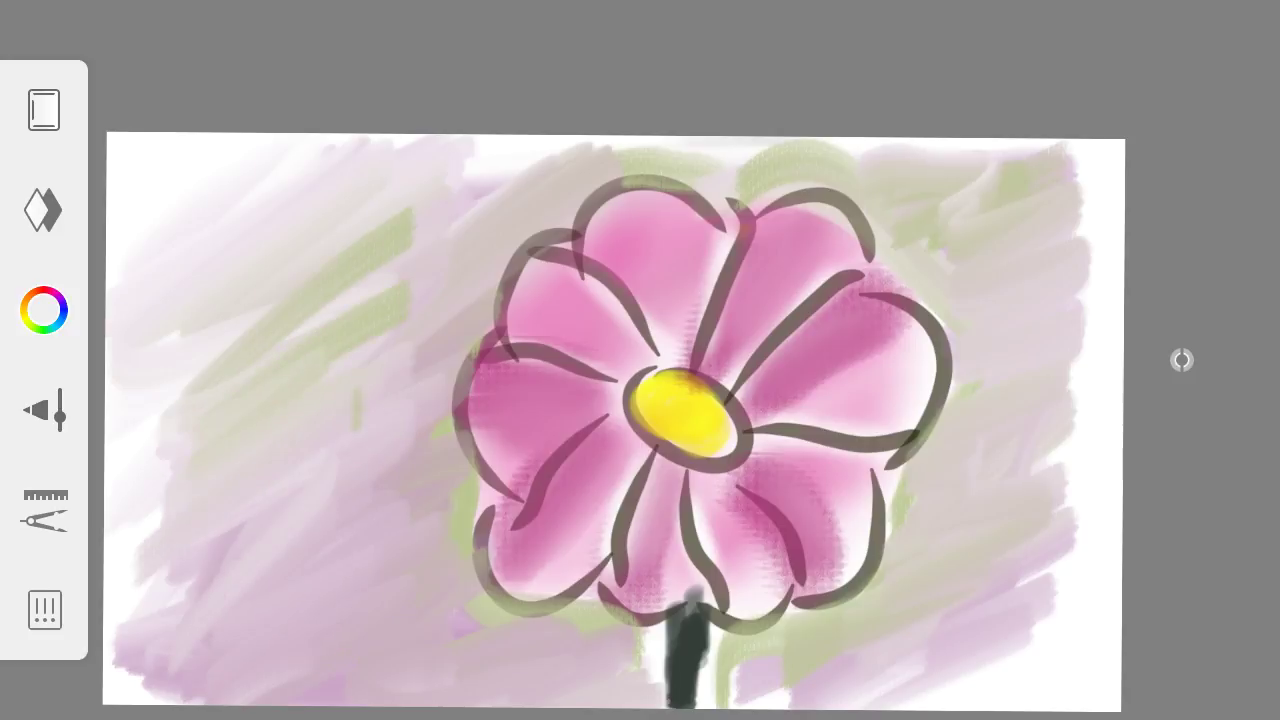
key(ctrl+z)
click(44, 310)
Switch the brush colour to blue and lay a first bluish-grey stroke in the upper-left sky.
click(729, 334)
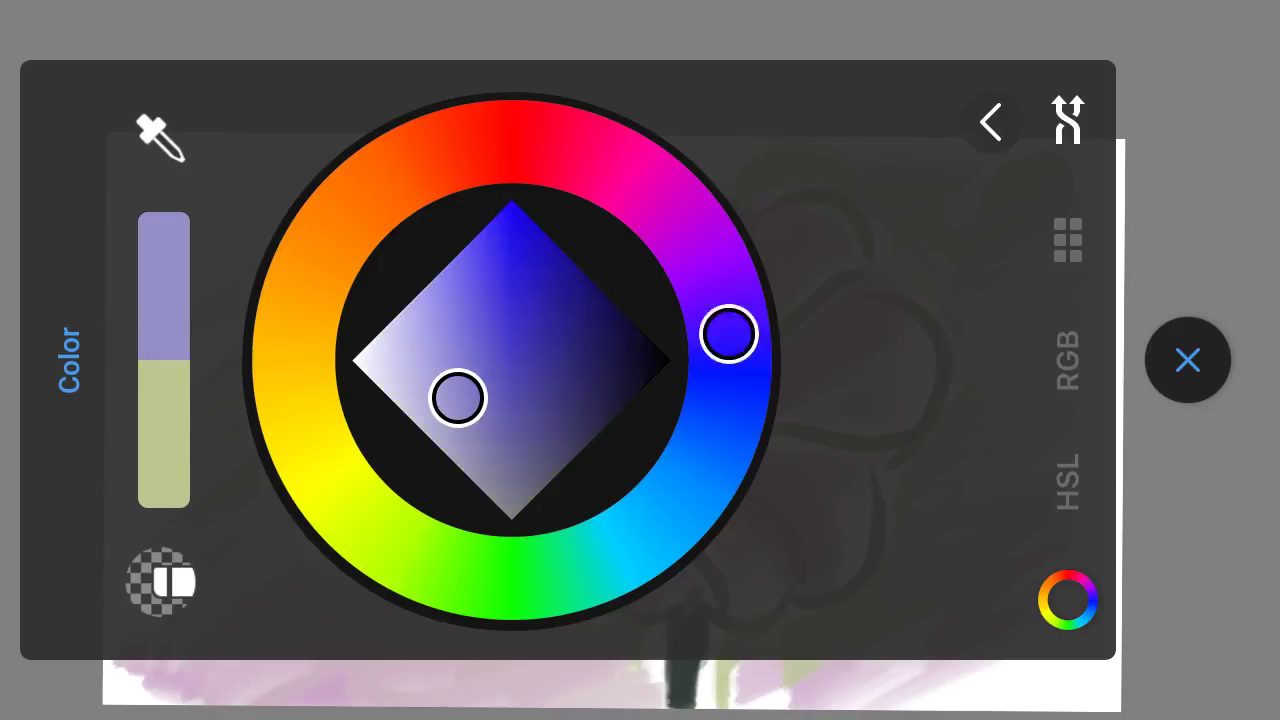
drag(729, 334, 721, 425)
click(1187, 360)
drag(130, 270, 370, 150)
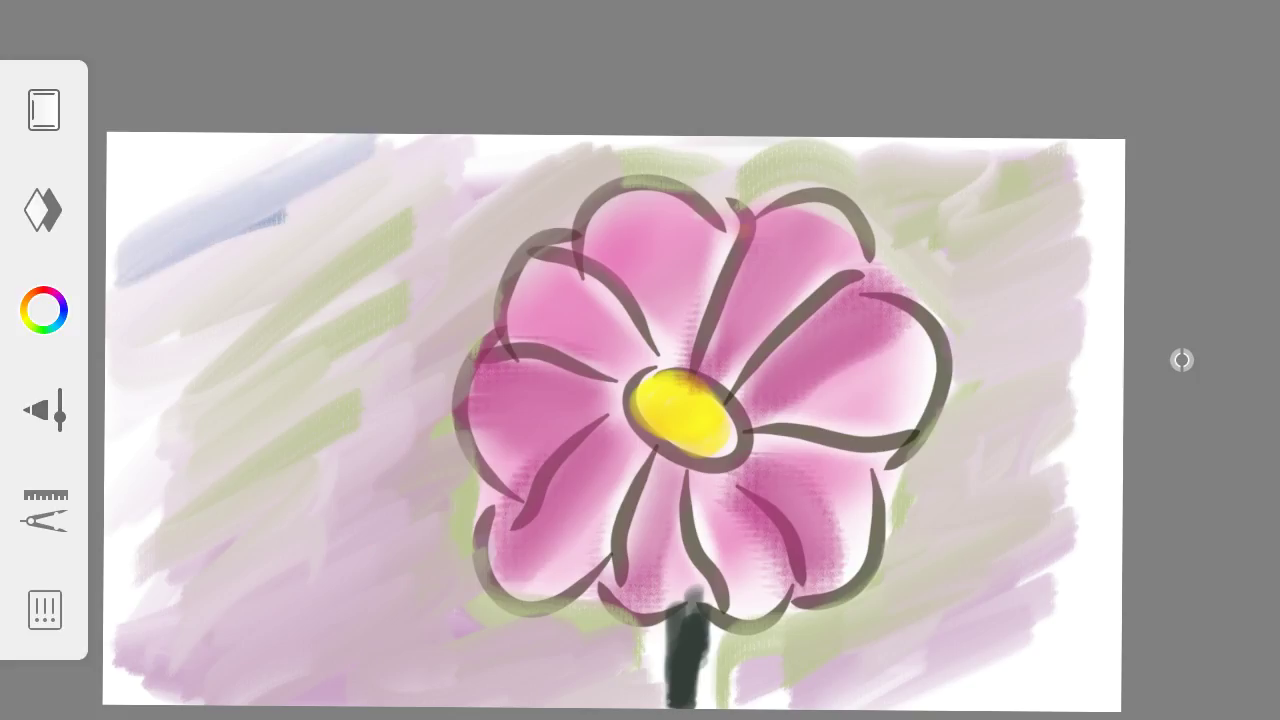
Brush bluish-grey diagonal washes across the upper-left sky, adding one darker blue stroke.
drag(160, 320, 410, 170)
drag(150, 380, 420, 230)
drag(210, 290, 420, 165)
drag(150, 390, 370, 290)
drag(170, 420, 380, 340)
drag(215, 245, 460, 140)
drag(120, 300, 290, 170)
mouse_move(110, 270)
mouse_down()
mouse_move(310, 140)
mouse_move(380, 175)
mouse_up()
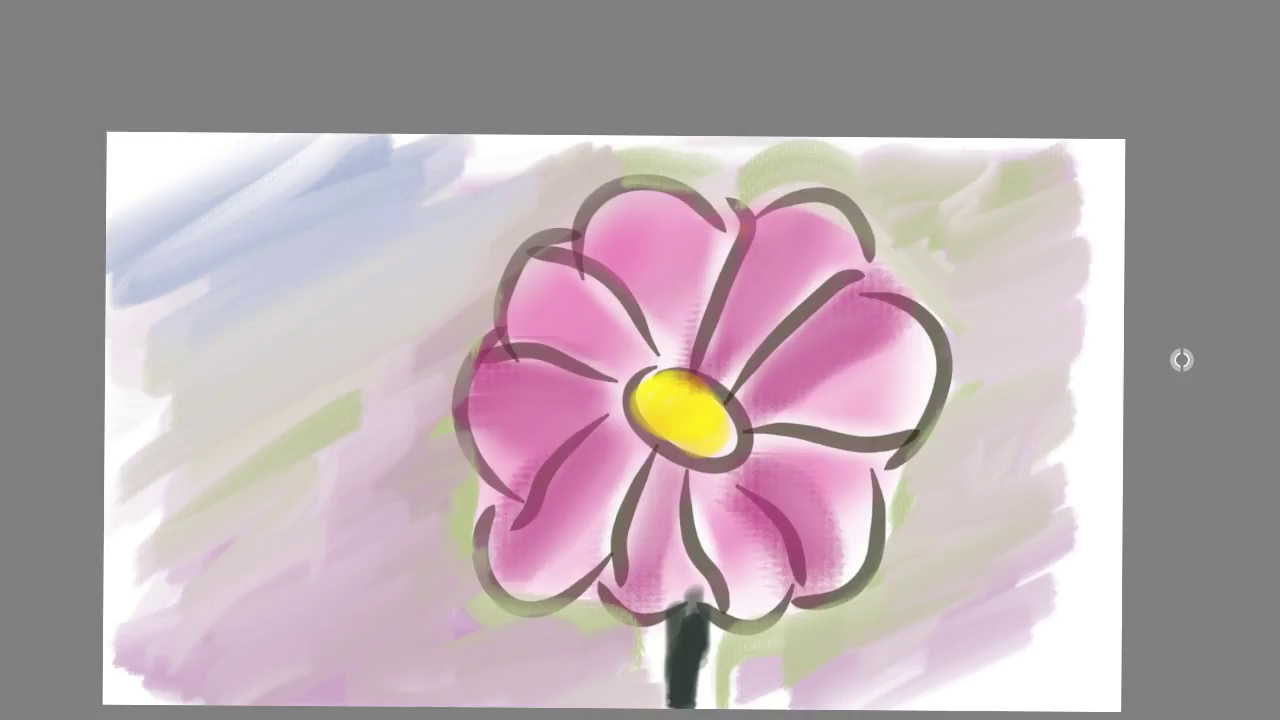
drag(300, 290, 458, 215)
Soften the upper-left sky with pale whitish-blue washes.
drag(175, 228, 380, 150)
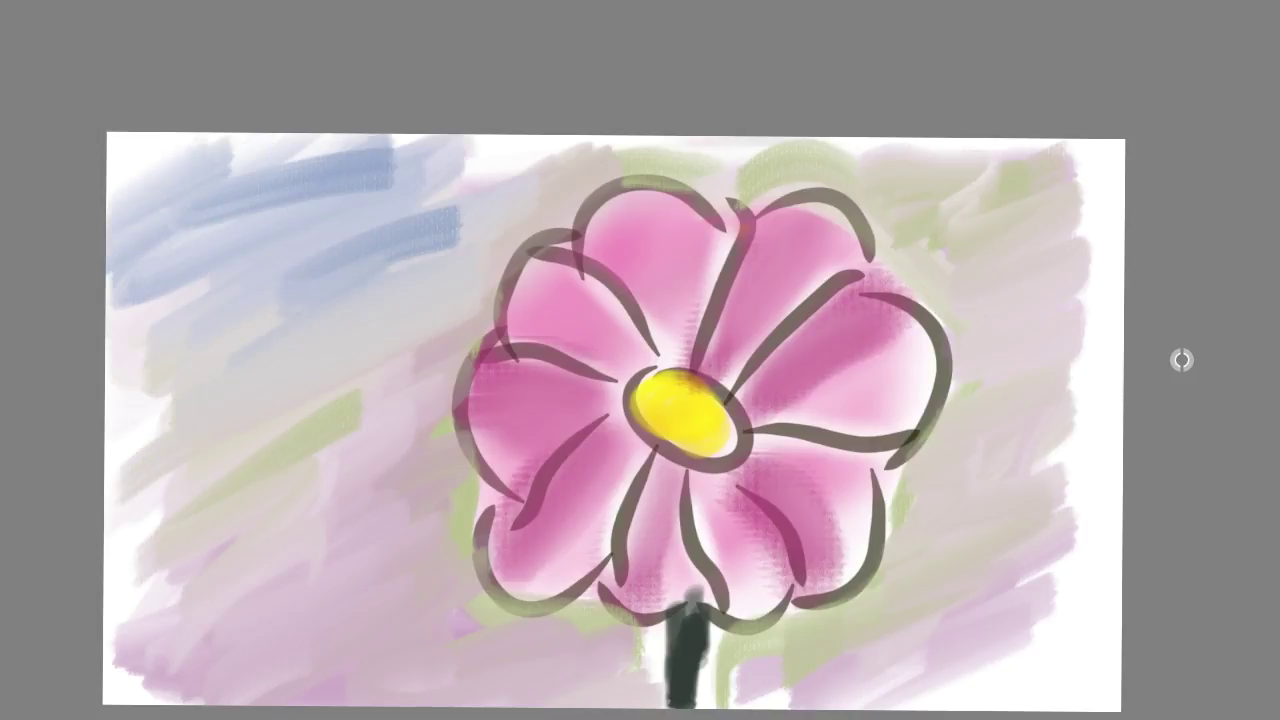
drag(110, 225, 205, 135)
drag(150, 200, 400, 140)
drag(230, 240, 455, 205)
drag(390, 260, 530, 175)
drag(180, 340, 500, 178)
drag(150, 305, 470, 140)
drag(120, 210, 360, 150)
Extend the pale sky wash toward the top edge with diagonal strokes.
drag(140, 255, 550, 145)
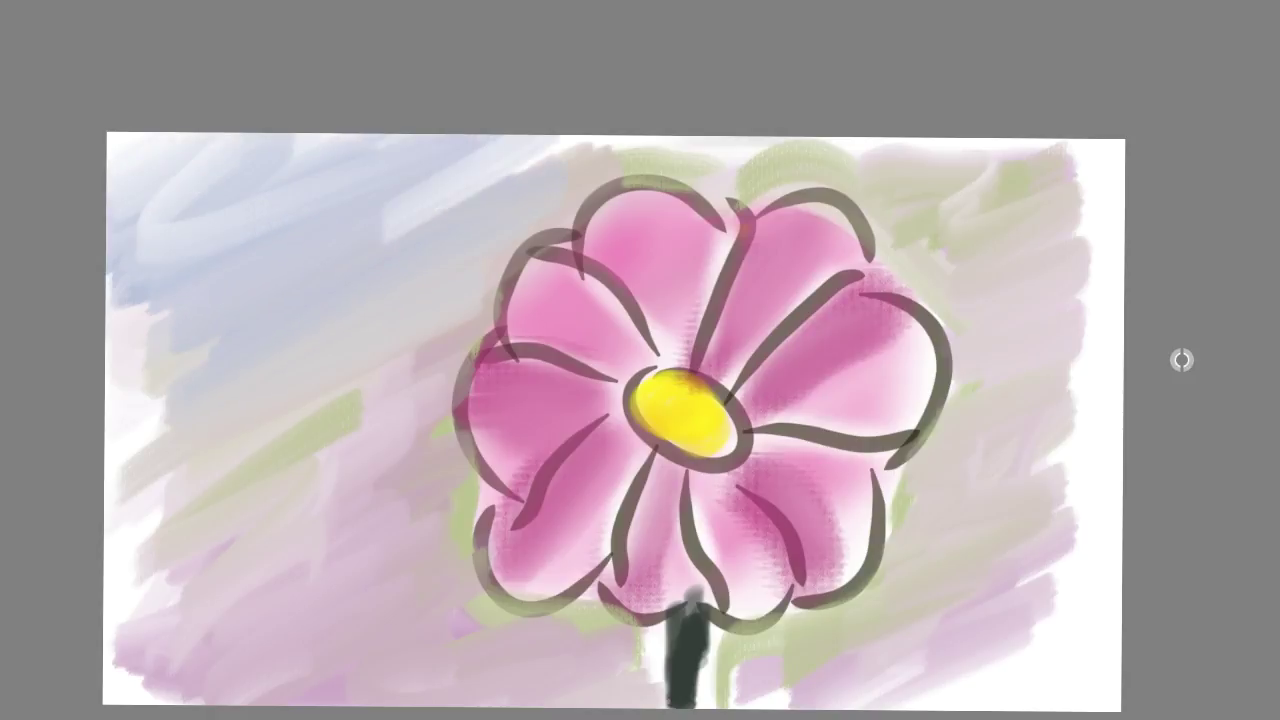
drag(225, 340, 530, 165)
drag(110, 400, 235, 280)
drag(110, 360, 205, 285)
drag(120, 320, 370, 150)
drag(110, 230, 345, 135)
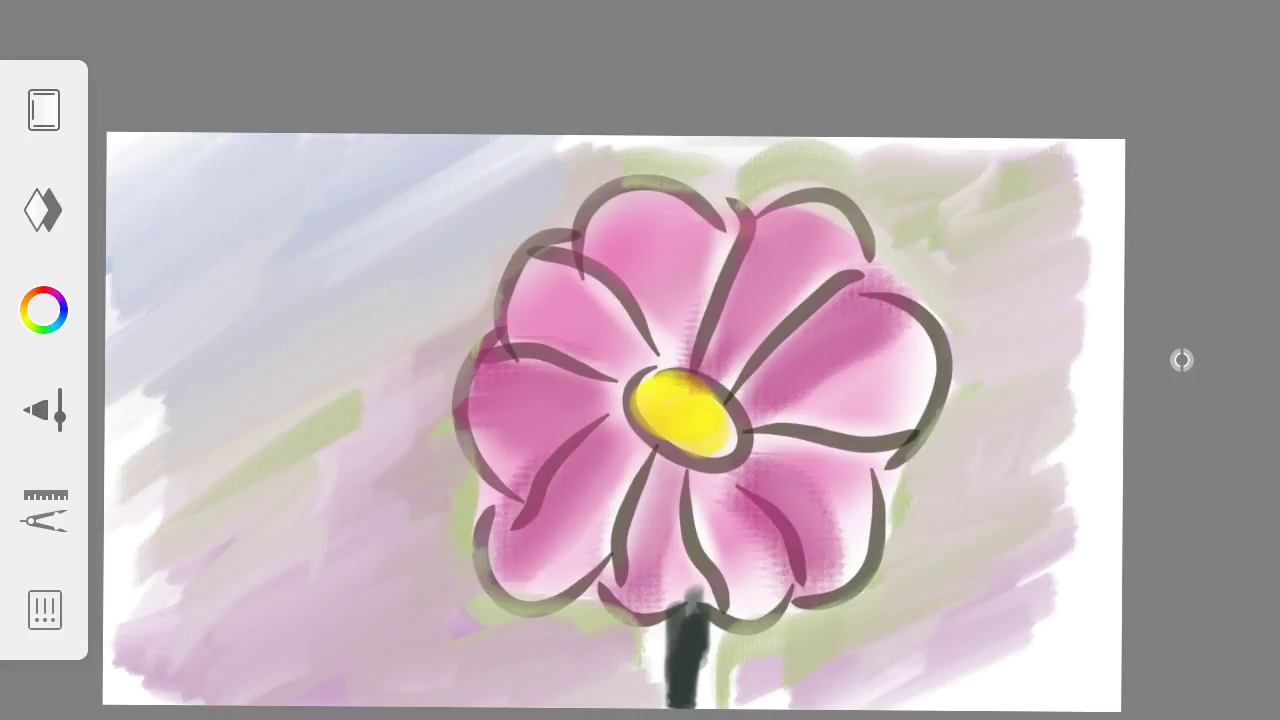
Fill the upper-right sky with blue and grey, then soften it with greyish-white.
drag(912, 205, 1000, 160)
drag(955, 220, 1050, 150)
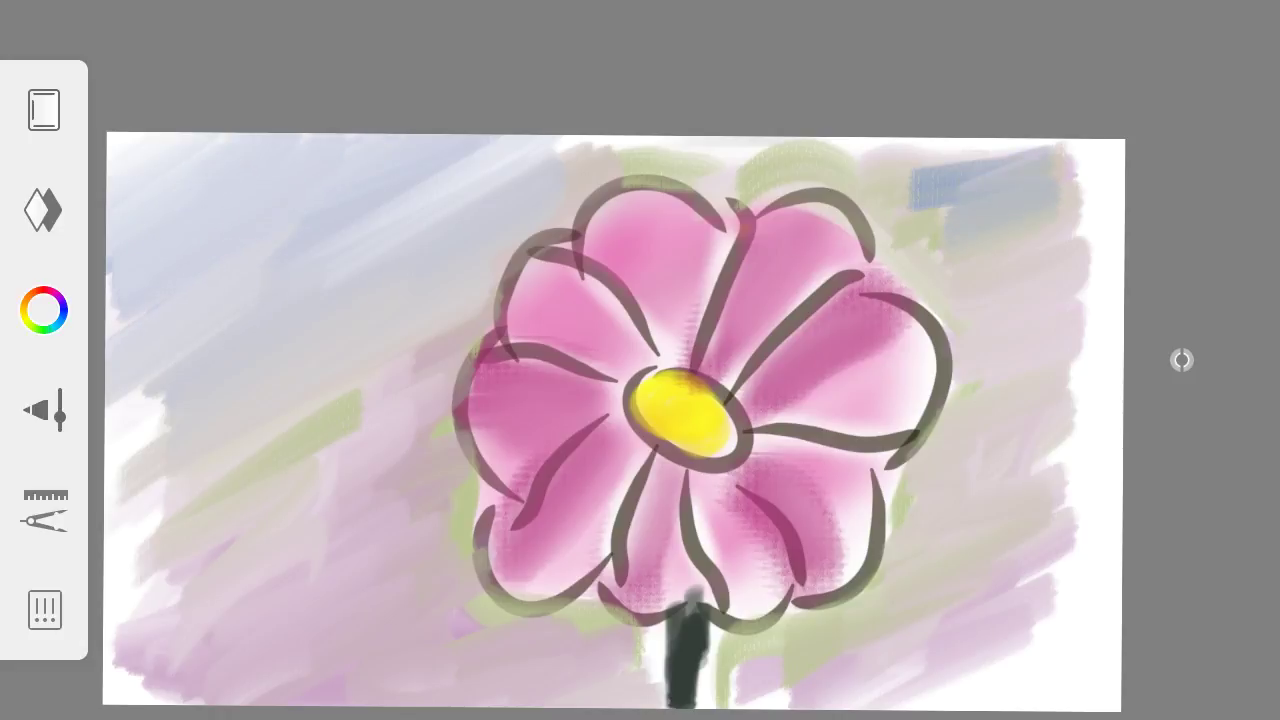
drag(995, 230, 1065, 180)
mouse_move(960, 300)
mouse_down()
mouse_move(1050, 230)
mouse_move(1085, 250)
mouse_up()
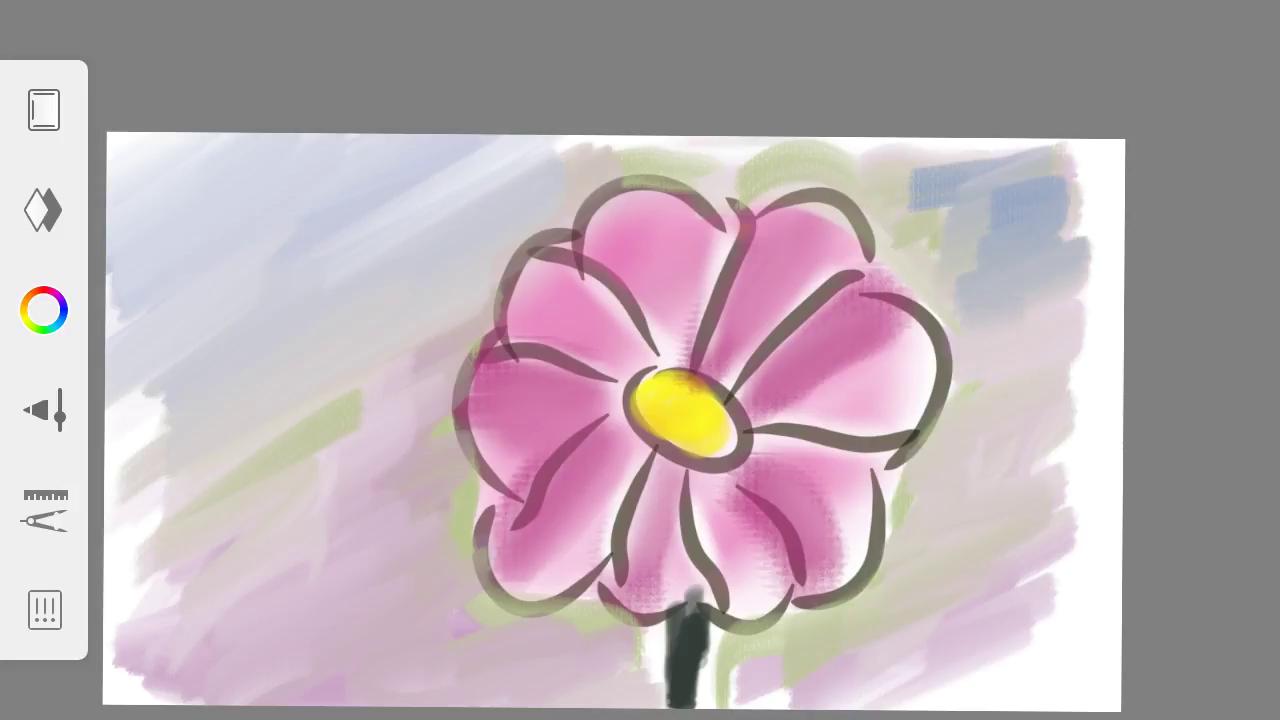
drag(1030, 330, 1115, 285)
drag(965, 305, 1060, 252)
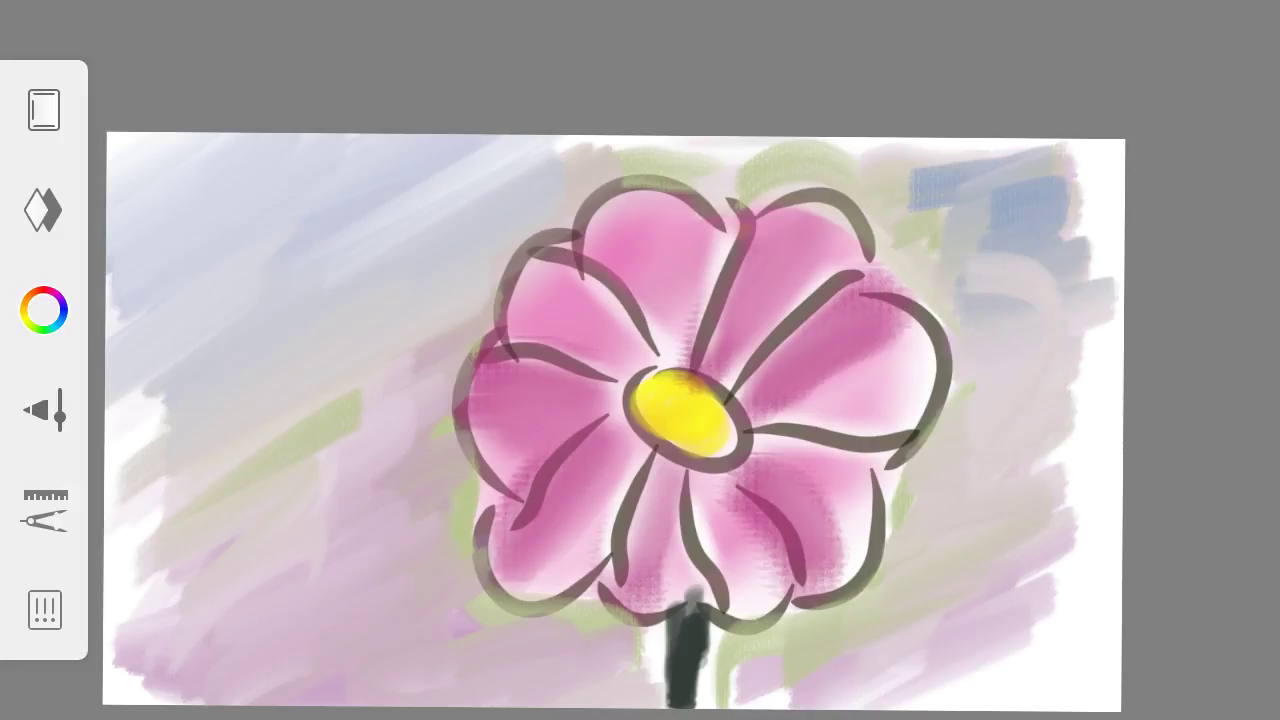
drag(942, 252, 1032, 178)
drag(895, 212, 1022, 140)
drag(890, 185, 1005, 140)
drag(925, 205, 1030, 145)
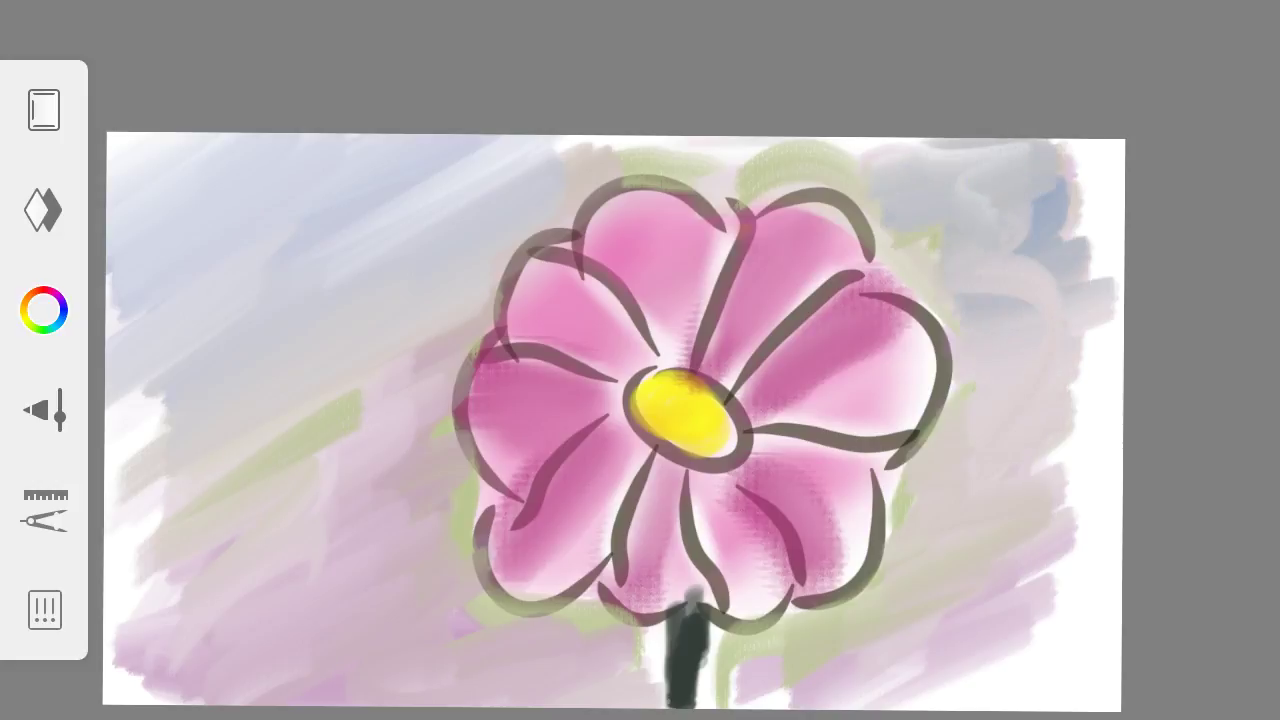
Add bluish-grey and blue diagonal strokes to the left sky, lightening the pinkish patch.
drag(235, 460, 440, 290)
drag(195, 495, 385, 410)
drag(260, 430, 515, 265)
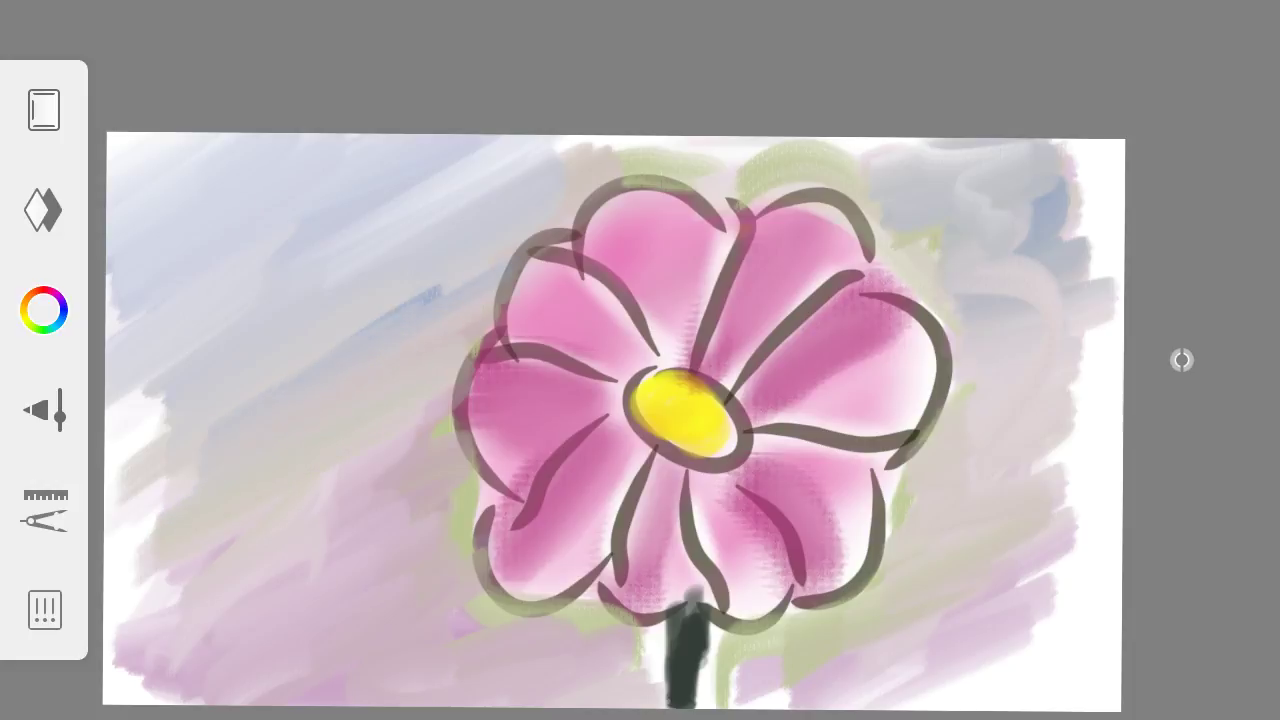
drag(140, 520, 250, 410)
drag(340, 525, 450, 465)
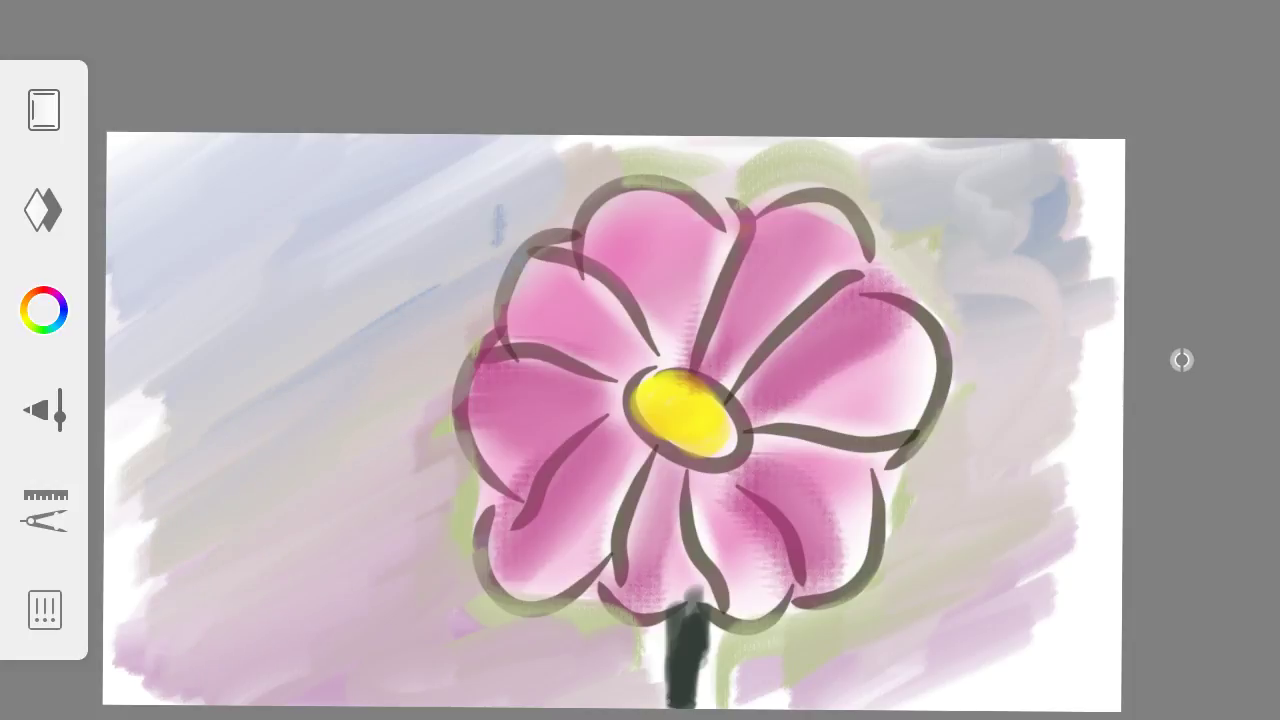
drag(265, 370, 500, 208)
Add blue strokes along the lower-left and bottom background, and bluish-grey at lower right.
drag(278, 660, 385, 582)
drag(310, 605, 404, 566)
drag(390, 690, 578, 620)
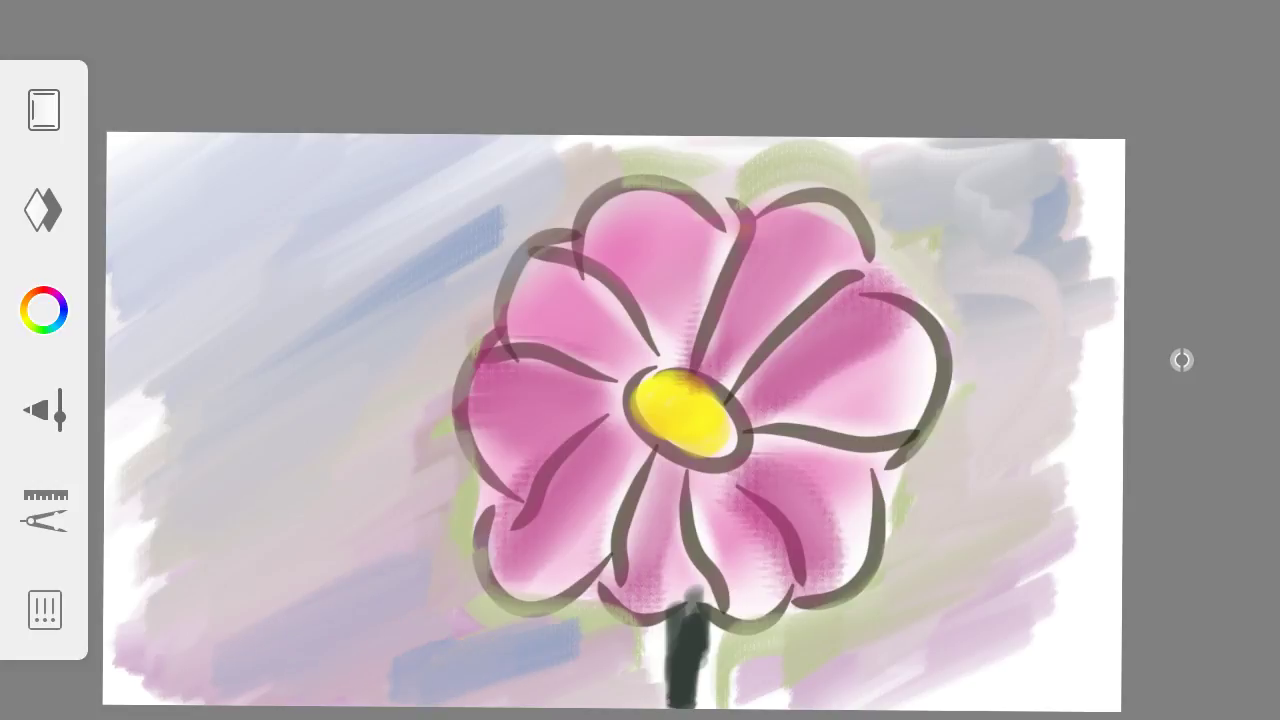
drag(450, 700, 570, 662)
mouse_move(778, 684)
mouse_down()
mouse_move(858, 624)
mouse_move(846, 620)
mouse_move(984, 588)
mouse_up()
drag(908, 570, 1030, 546)
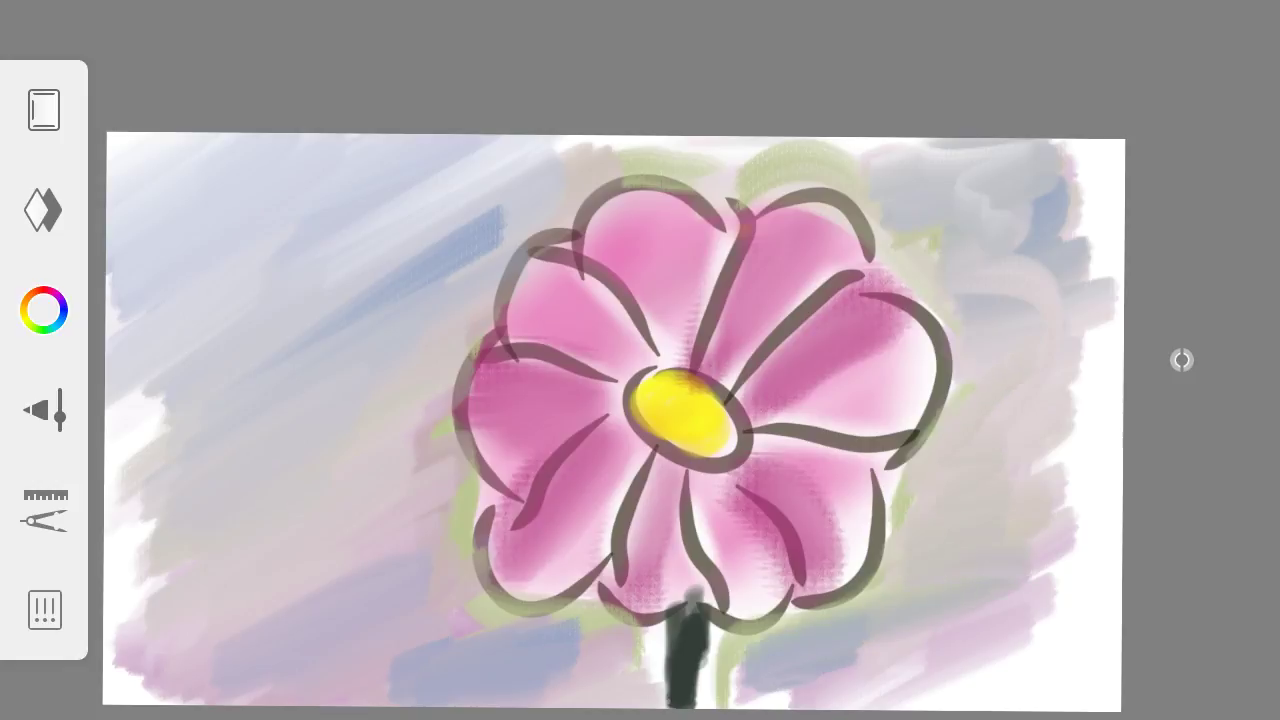
Brush bluish-grey along the left edge and light bluish-white up the right side.
drag(146, 414, 130, 454)
mouse_move(222, 374)
mouse_down()
mouse_move(108, 490)
mouse_move(106, 548)
mouse_up()
mouse_move(250, 532)
mouse_down()
mouse_move(104, 684)
mouse_move(350, 590)
mouse_up()
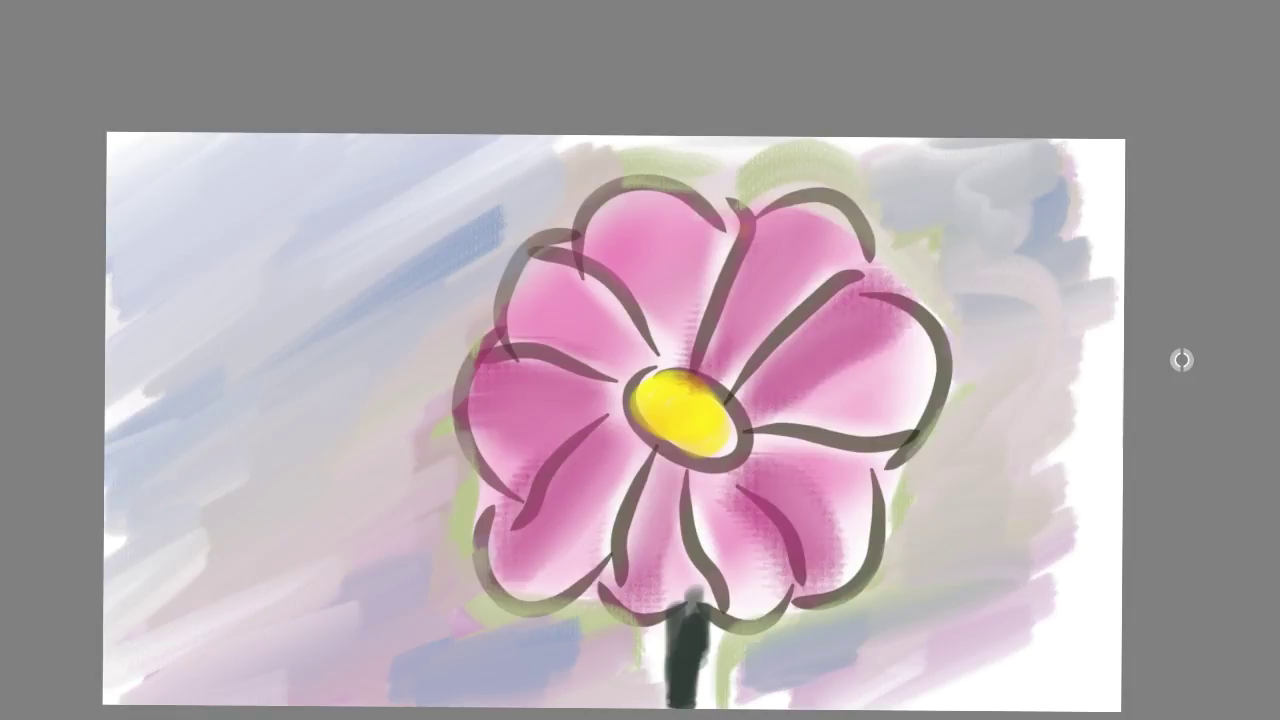
drag(290, 702, 440, 660)
drag(880, 700, 1050, 640)
drag(945, 700, 1030, 652)
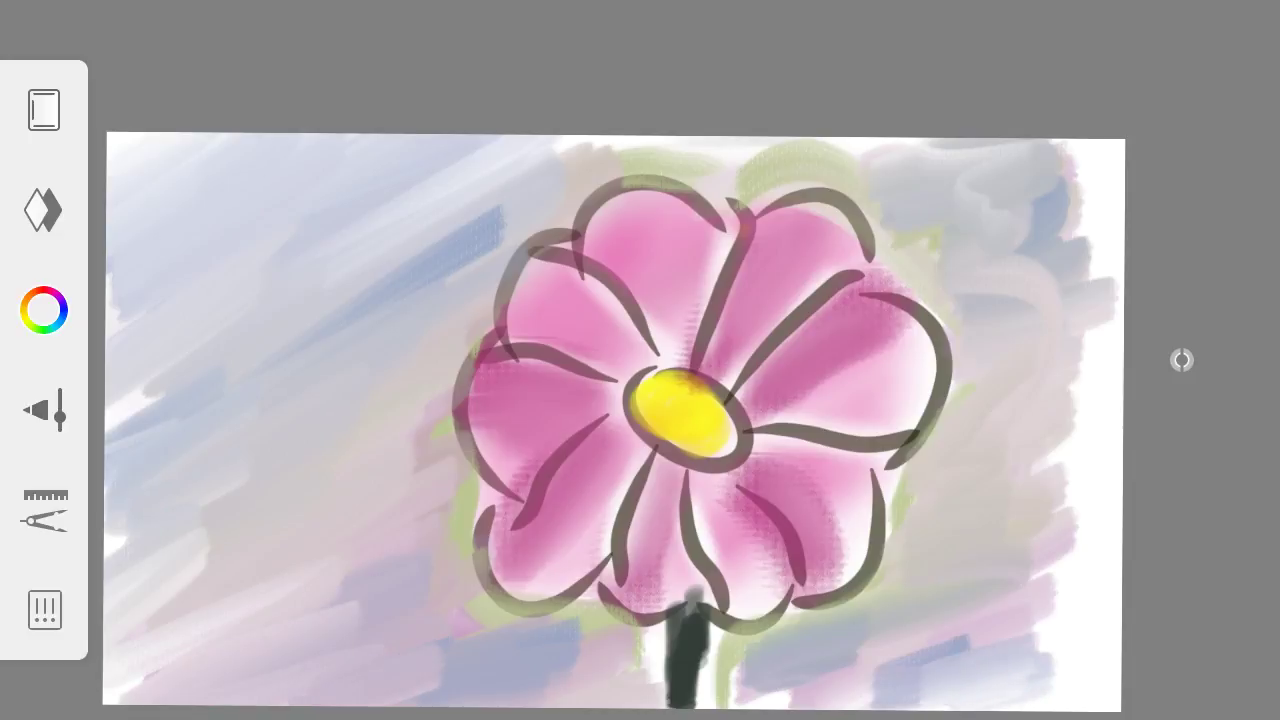
drag(955, 670, 1058, 570)
mouse_move(1050, 480)
mouse_down()
mouse_move(1090, 260)
mouse_move(1012, 180)
mouse_up()
mouse_move(1030, 160)
mouse_down()
mouse_move(924, 150)
mouse_move(1066, 170)
mouse_up()
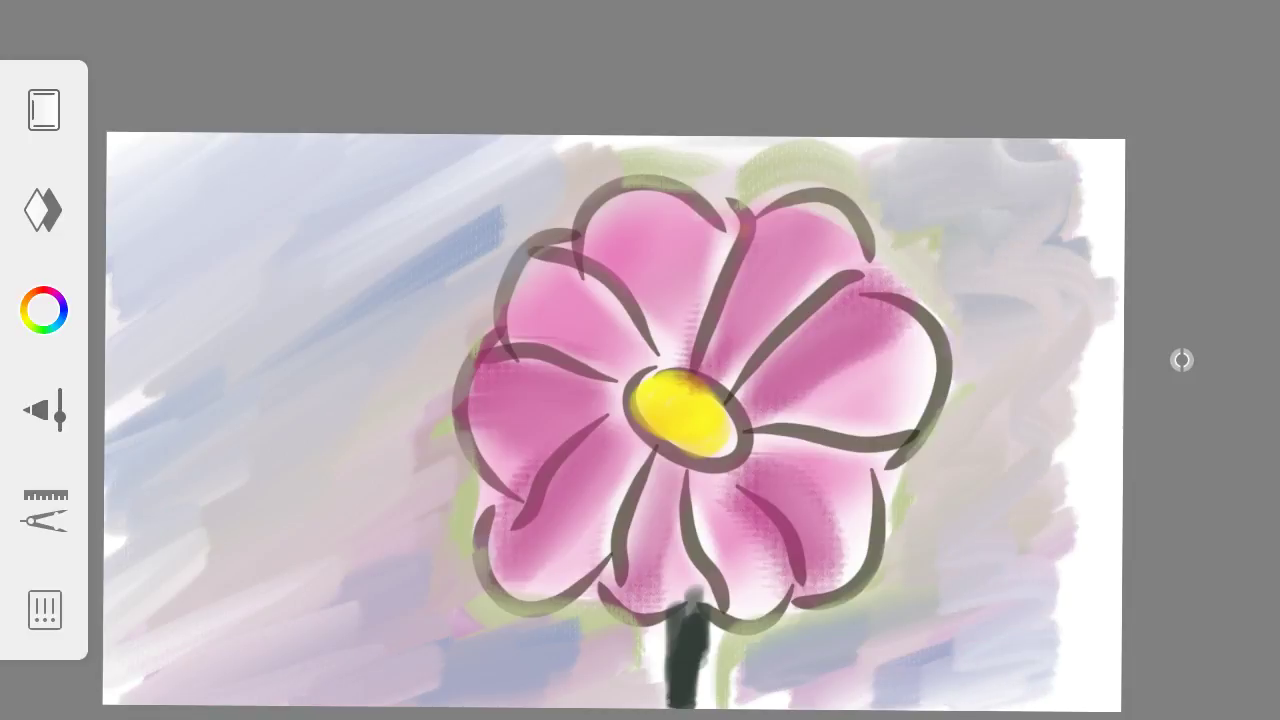
Soften the upper-left sky again with whitish-blue strokes.
drag(460, 140, 290, 270)
drag(490, 165, 310, 260)
drag(500, 210, 305, 345)
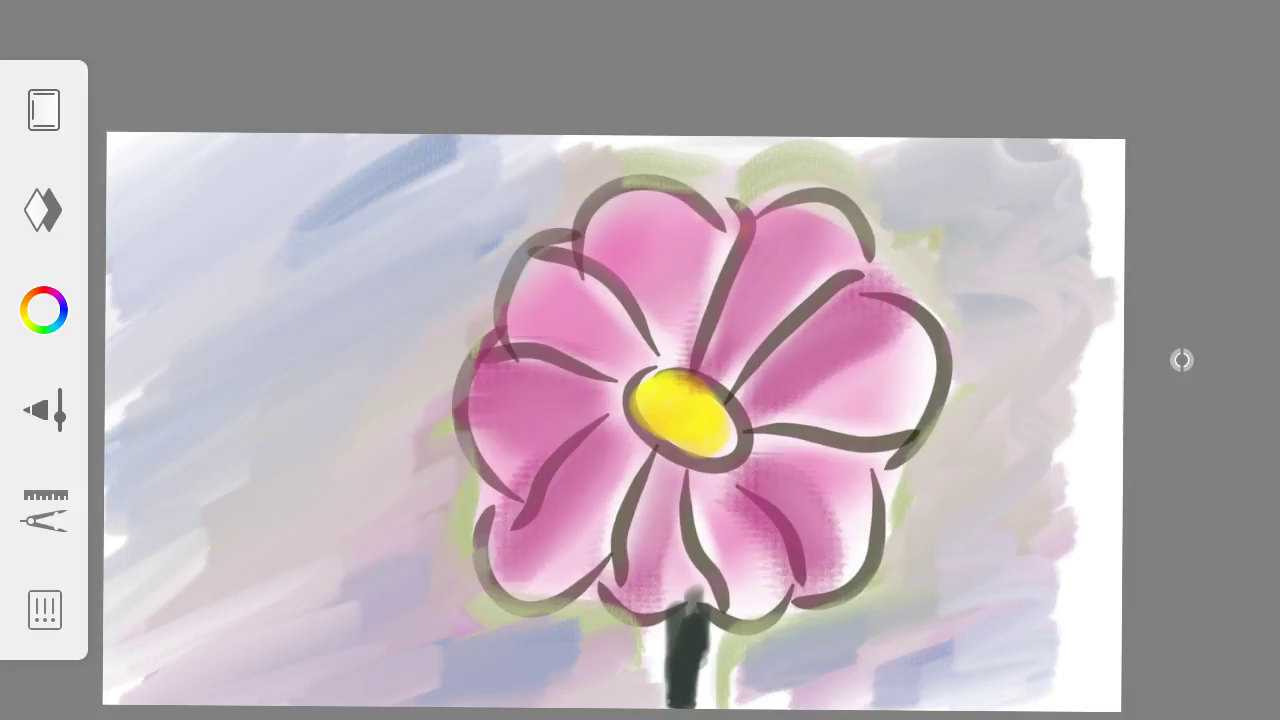
drag(460, 140, 130, 330)
Layer bluish-grey washes over the lower-left background and touch up its edge.
drag(245, 470, 170, 548)
drag(320, 568, 190, 640)
drag(338, 598, 200, 700)
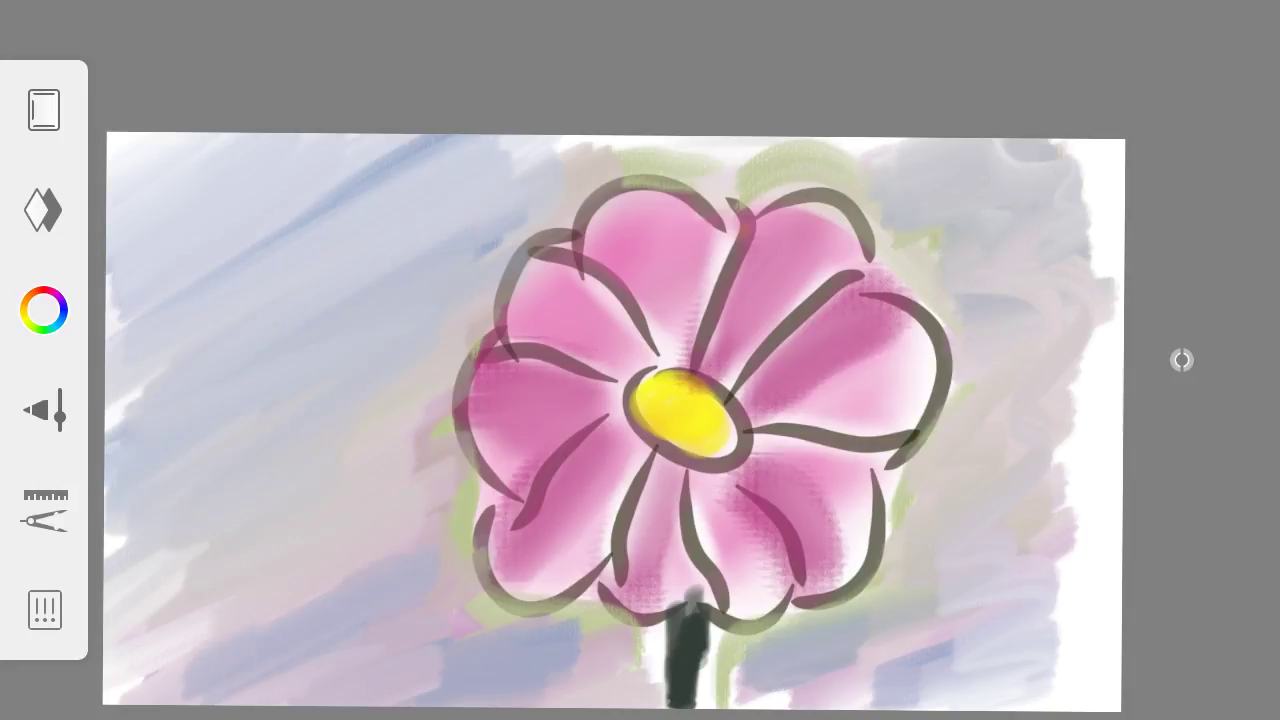
drag(208, 638, 132, 700)
drag(320, 530, 110, 700)
drag(380, 645, 275, 705)
drag(320, 668, 216, 705)
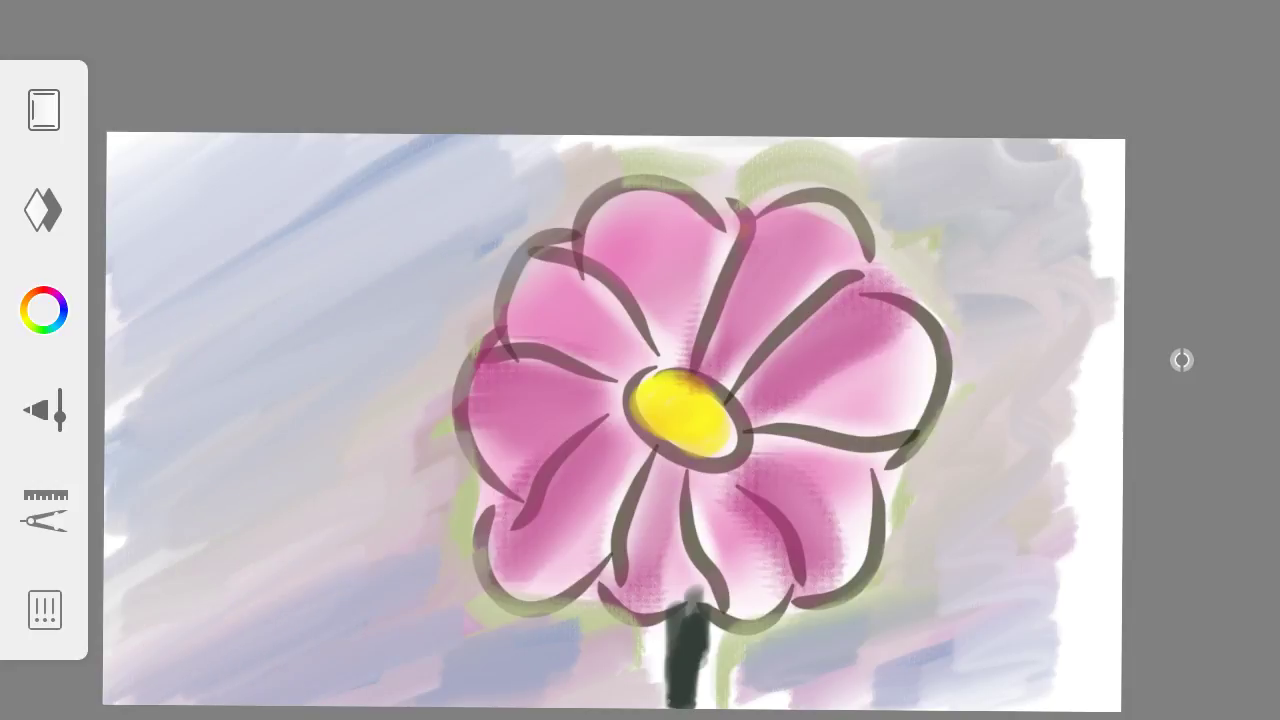
drag(350, 555, 105, 680)
drag(180, 540, 110, 610)
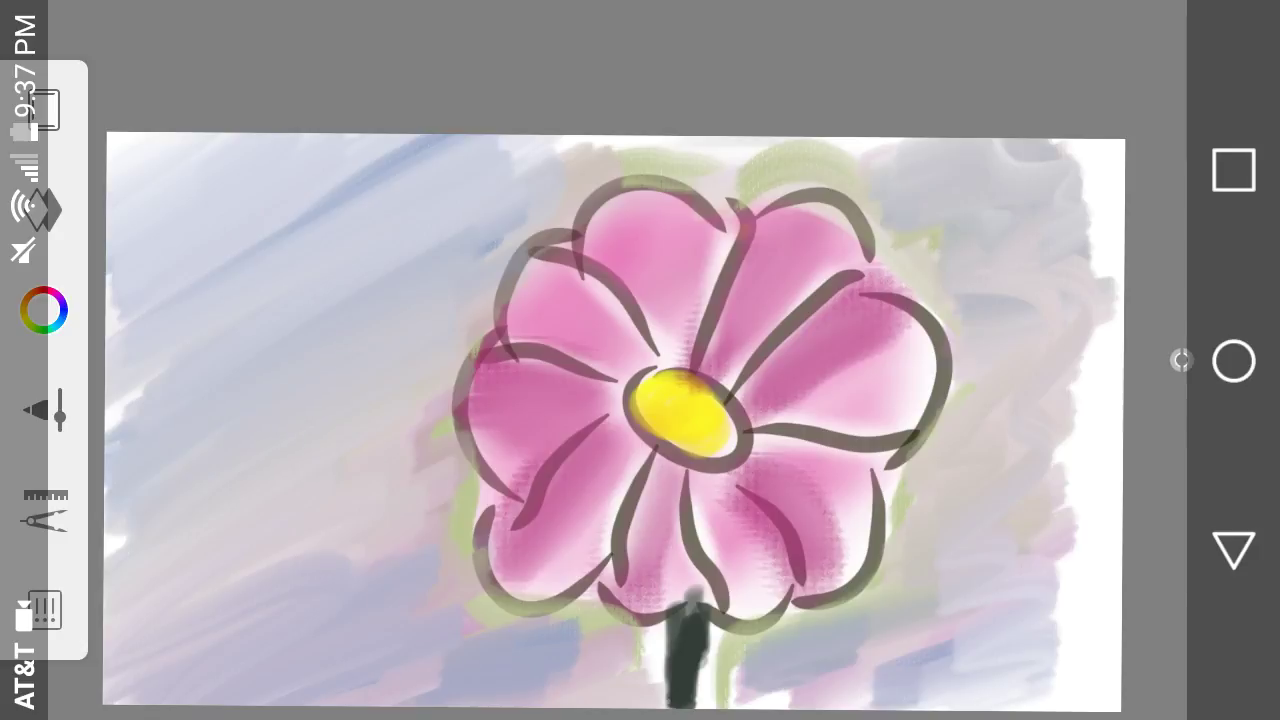
drag(24, 360, 700, 360)
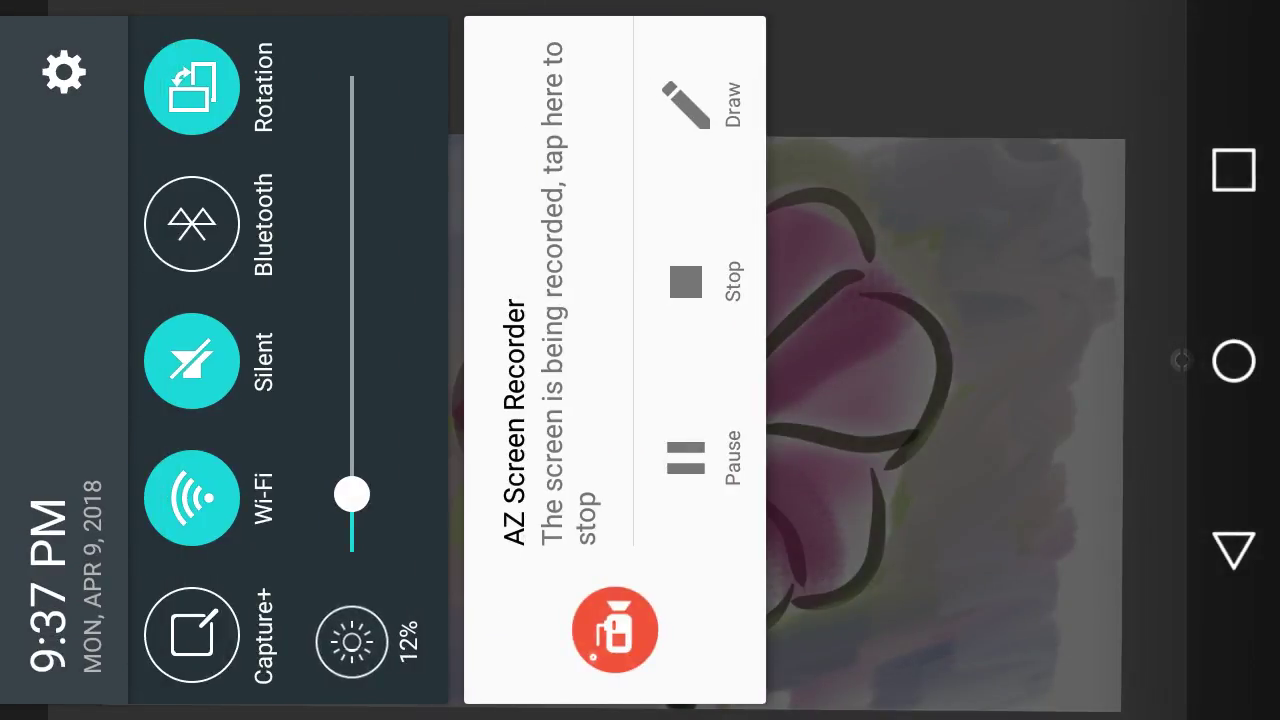